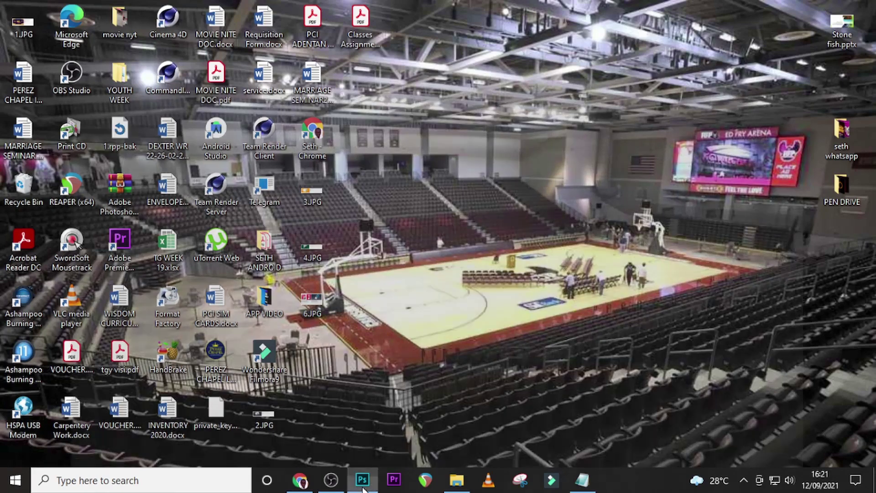
Create a new 1500 × 2000 px, 72 ppi white document named 'funeral flyer'.
{"action": "left_click", "coordinate": [363, 479]}
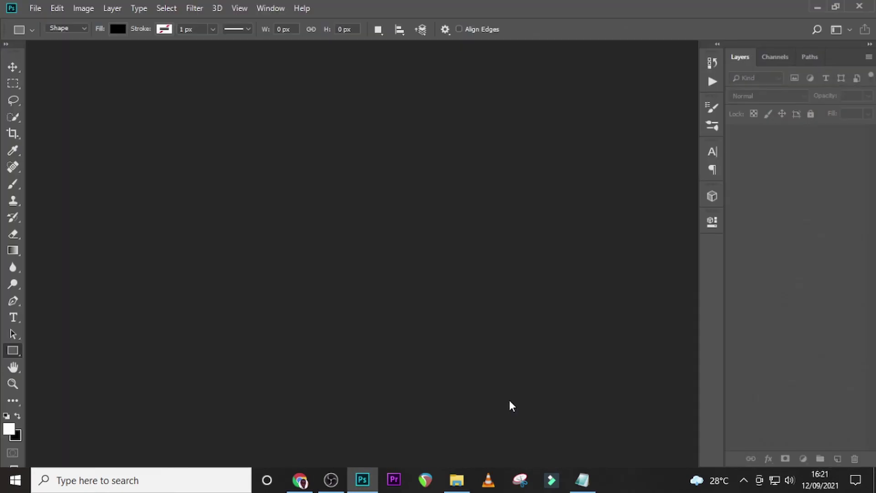
{"action": "key", "text": "ctrl+n"}
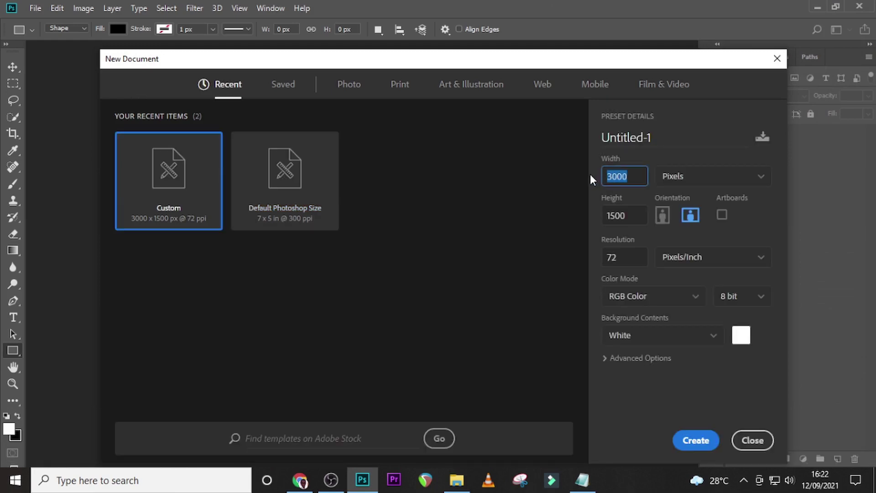
{"action": "type", "text": "1500"}
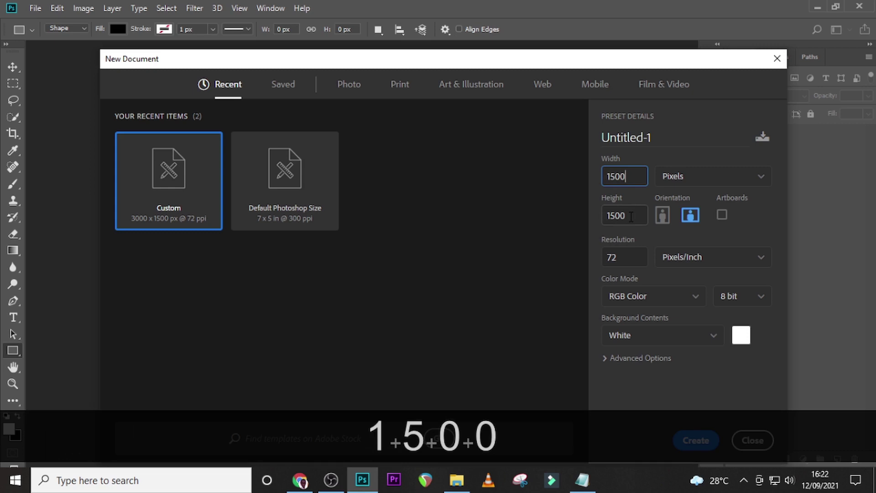
{"action": "left_click_drag", "start_coordinate": [633, 215], "coordinate": [588, 219]}
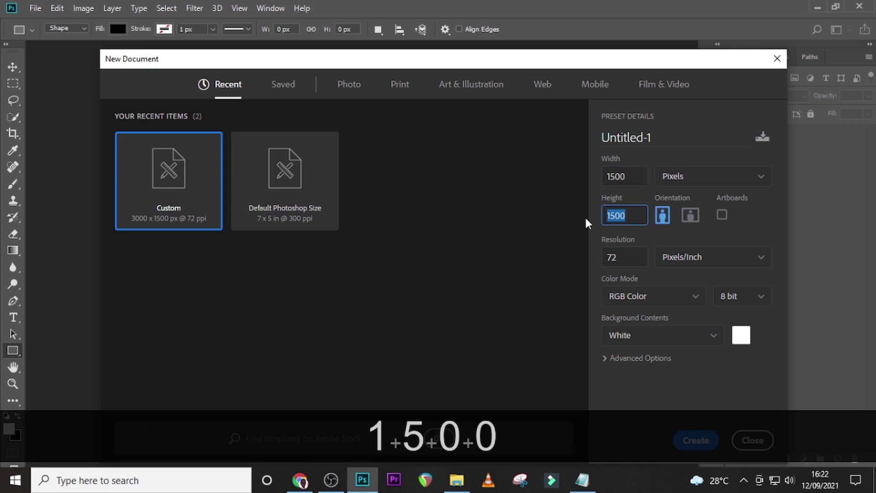
{"action": "type", "text": "2000"}
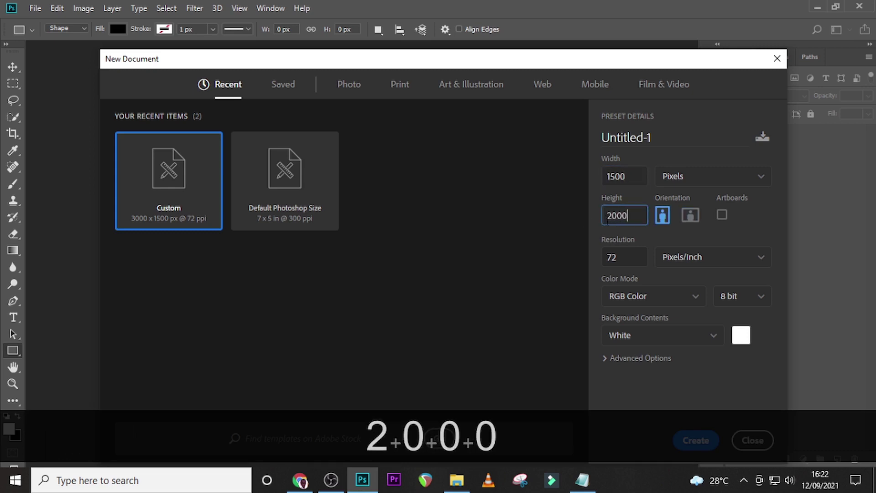
{"action": "left_click", "coordinate": [614, 257]}
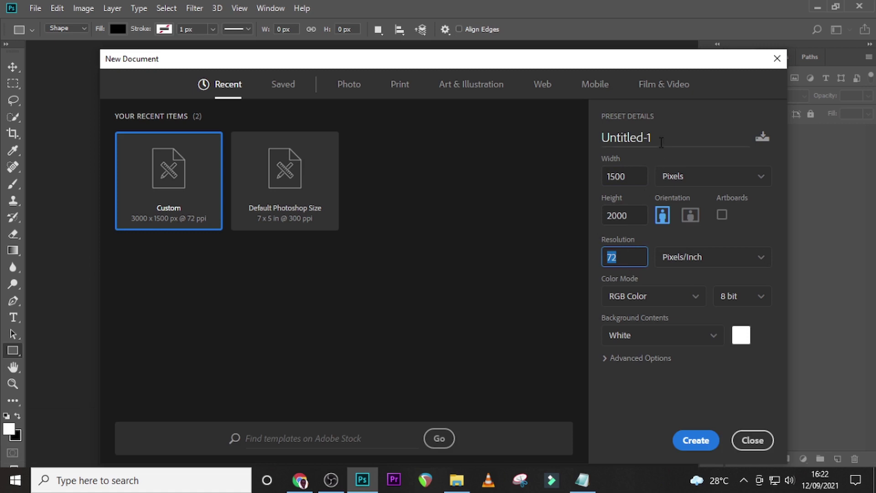
{"action": "left_click_drag", "start_coordinate": [662, 142], "coordinate": [590, 144]}
{"action": "type", "text": "funeral"}
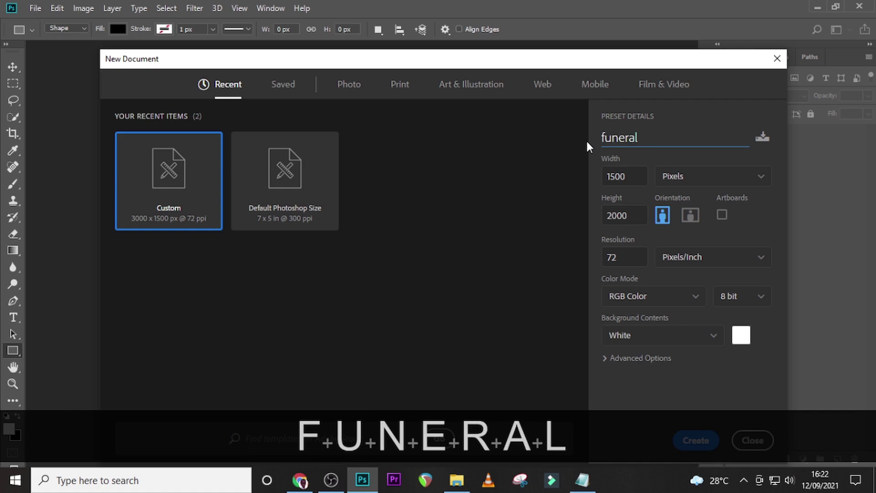
{"action": "type", "text": " flyer"}
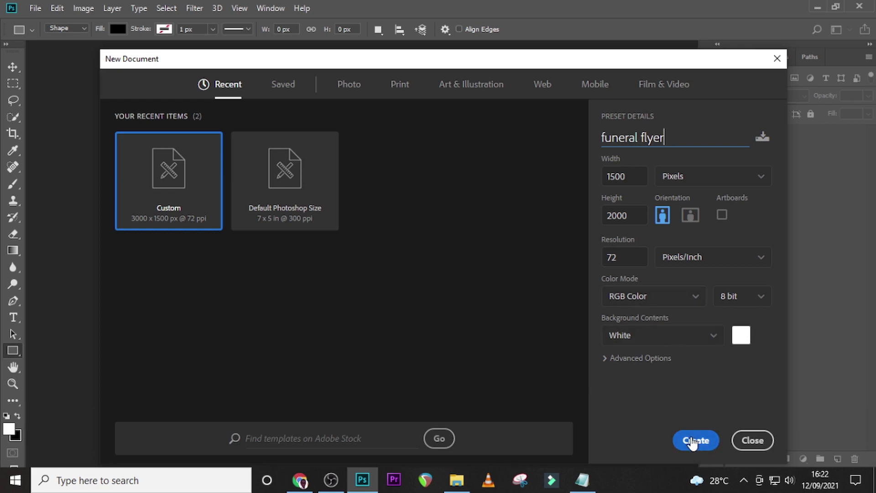
{"action": "left_click", "coordinate": [693, 440]}
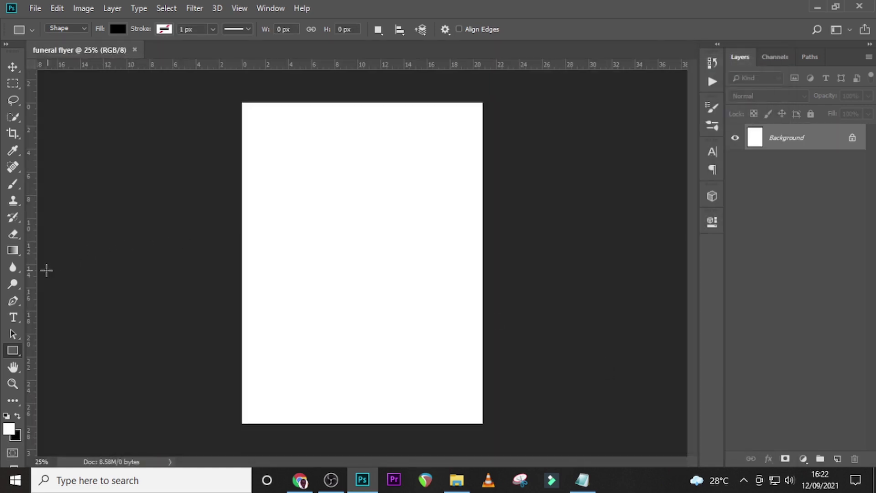
Drag guides to the page's left, right and top edges and through its centre lines.
{"action": "key", "text": "v"}
{"action": "left_click_drag", "start_coordinate": [33, 272], "coordinate": [243, 287]}
{"action": "left_click_drag", "start_coordinate": [32, 297], "coordinate": [485, 291]}
{"action": "left_click_drag", "start_coordinate": [32, 295], "coordinate": [364, 294]}
{"action": "left_click_drag", "start_coordinate": [335, 65], "coordinate": [336, 102]}
{"action": "left_click_drag", "start_coordinate": [337, 65], "coordinate": [338, 263]}
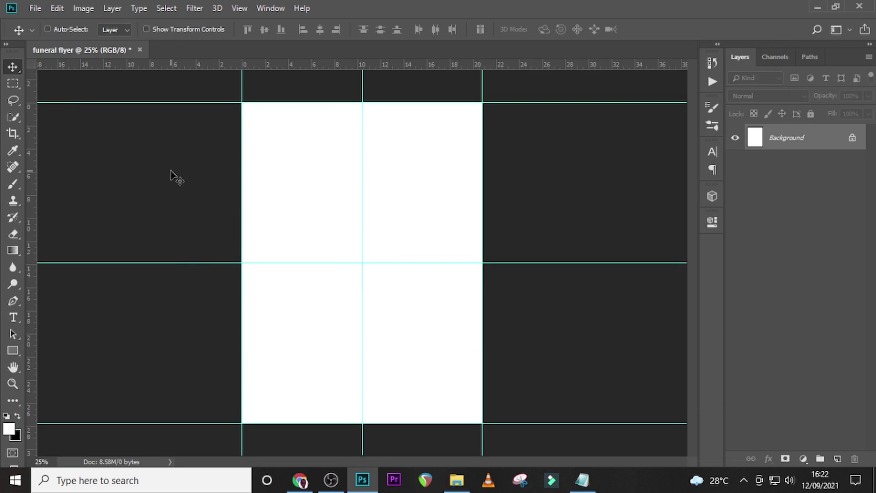
{"action": "left_click", "coordinate": [13, 352]}
{"action": "right_click", "coordinate": [16, 355]}
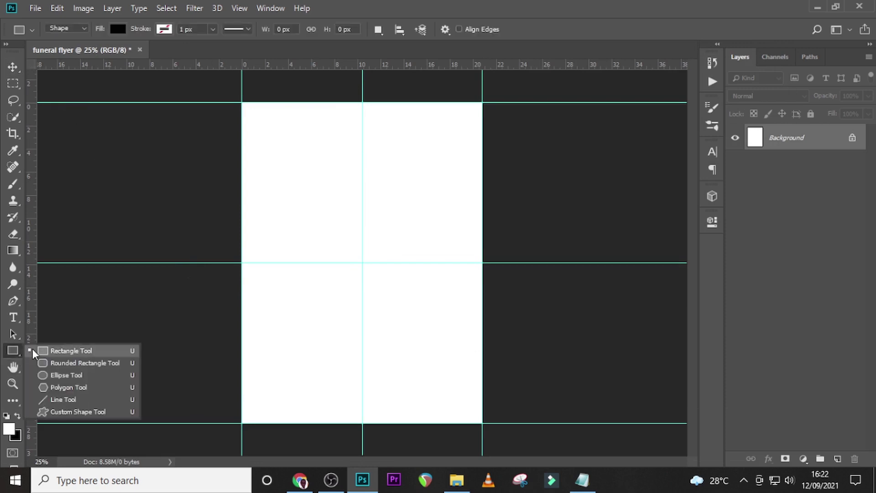
Draw a black 845 × 1307 px rectangle, Rectangle 1, over the upper middle of the page.
{"action": "left_click", "coordinate": [68, 354]}
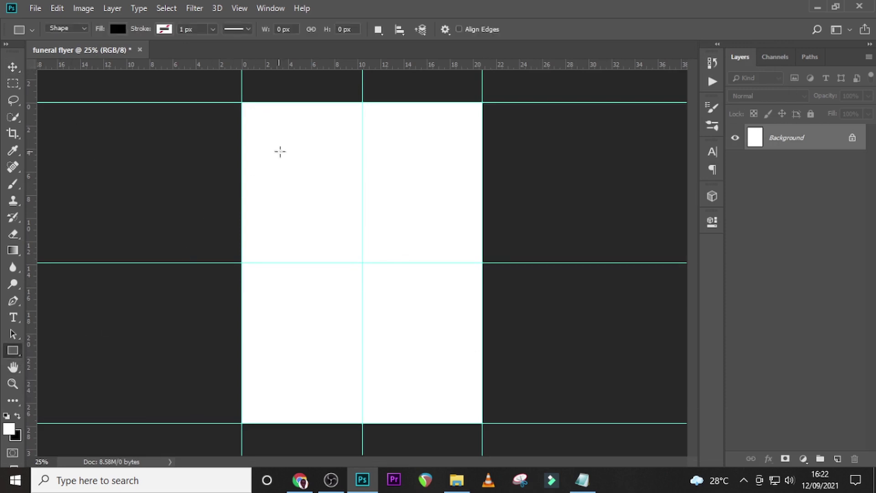
{"action": "key", "text": "ctrl+equal"}
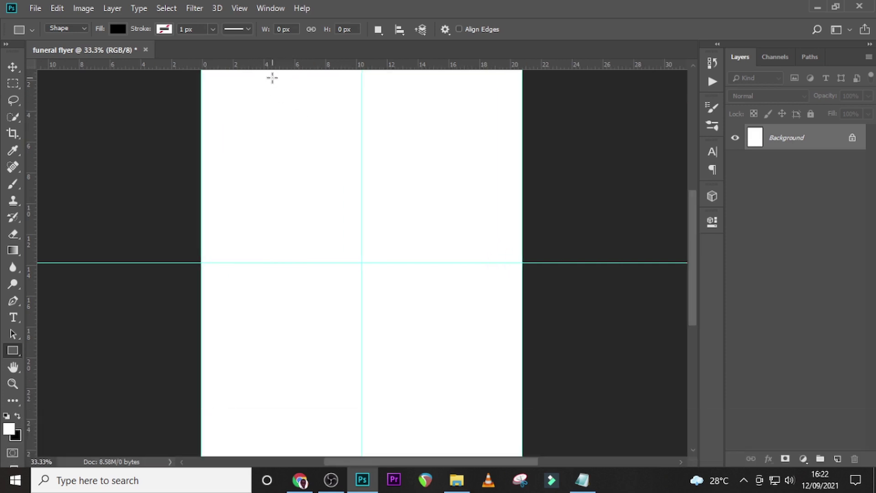
{"action": "left_click_drag", "start_coordinate": [272, 78], "coordinate": [453, 357]}
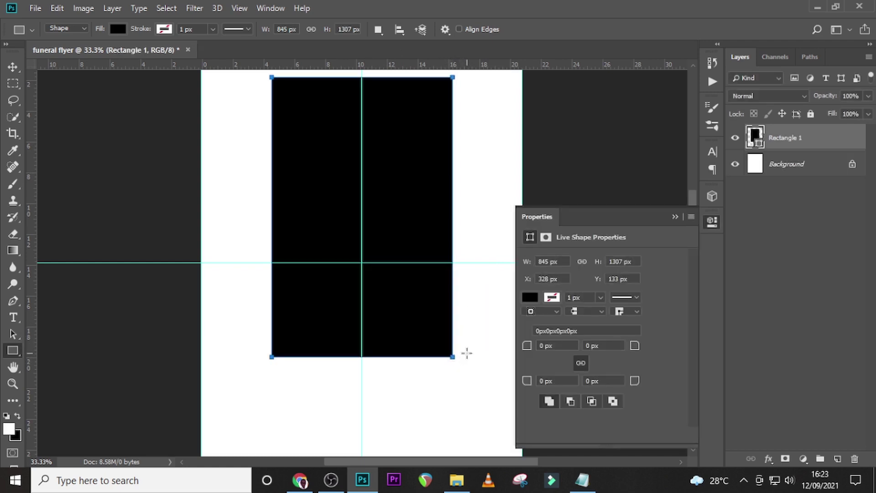
{"action": "left_click", "coordinate": [675, 217]}
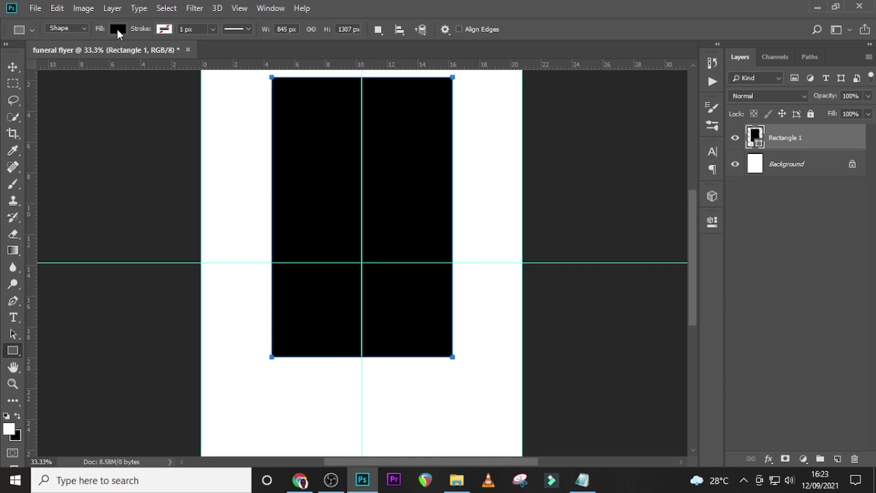
Fill the rectangle with a reversed gradient from #797777 grey to white, then nudge it up.
{"action": "left_click", "coordinate": [117, 29]}
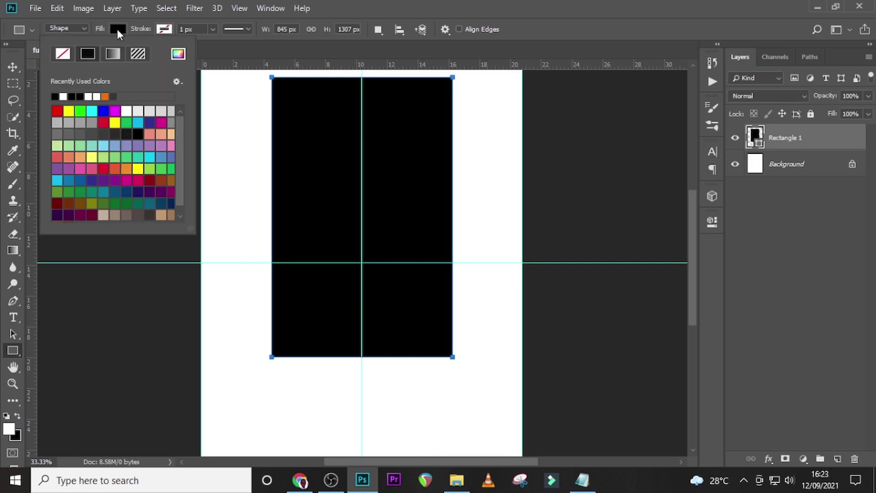
{"action": "left_click", "coordinate": [113, 53]}
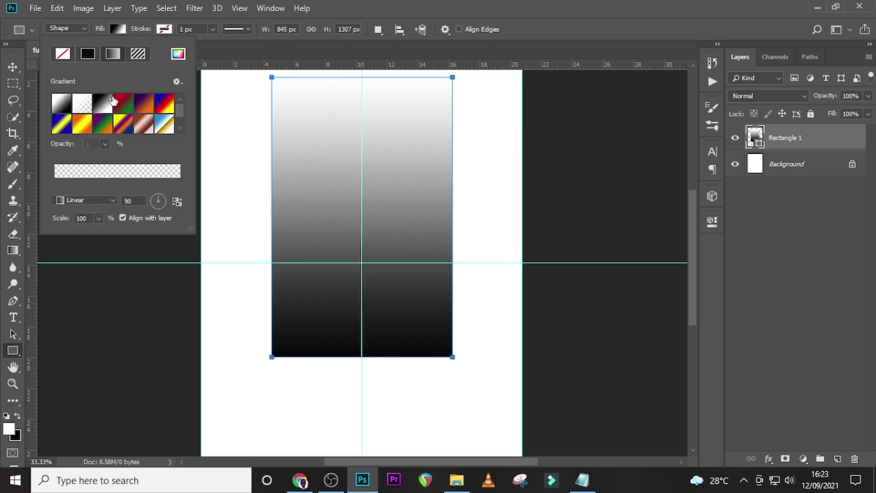
{"action": "left_click", "coordinate": [61, 106]}
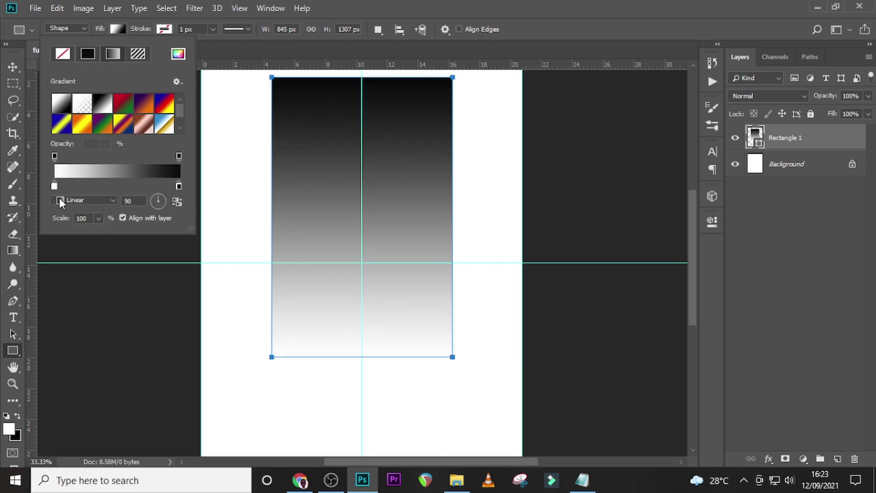
{"action": "double_click", "coordinate": [55, 186]}
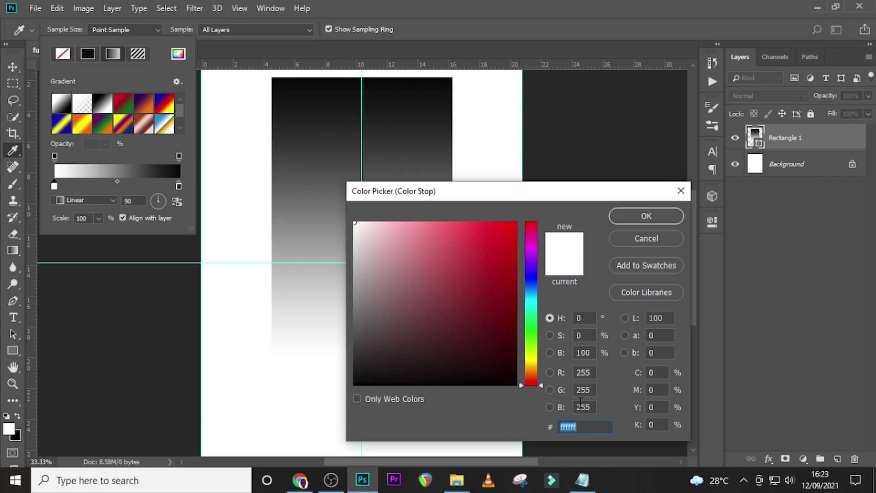
{"action": "type", "text": "79"}
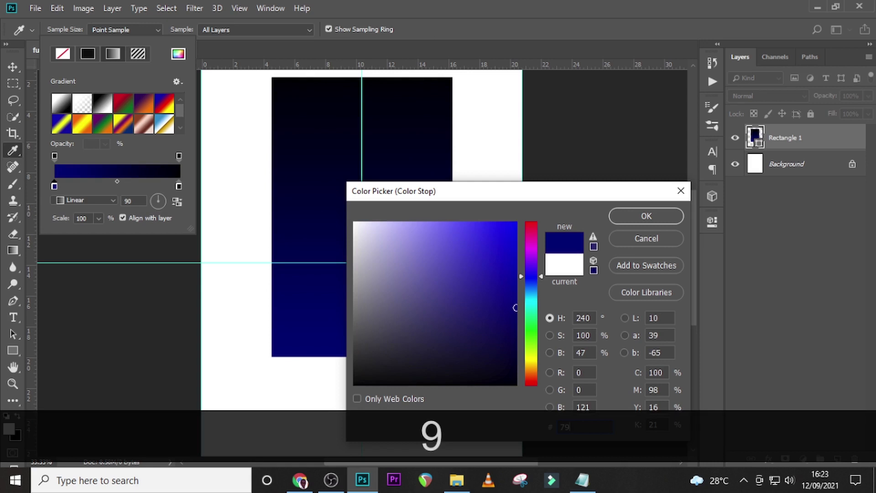
{"action": "type", "text": "7777"}
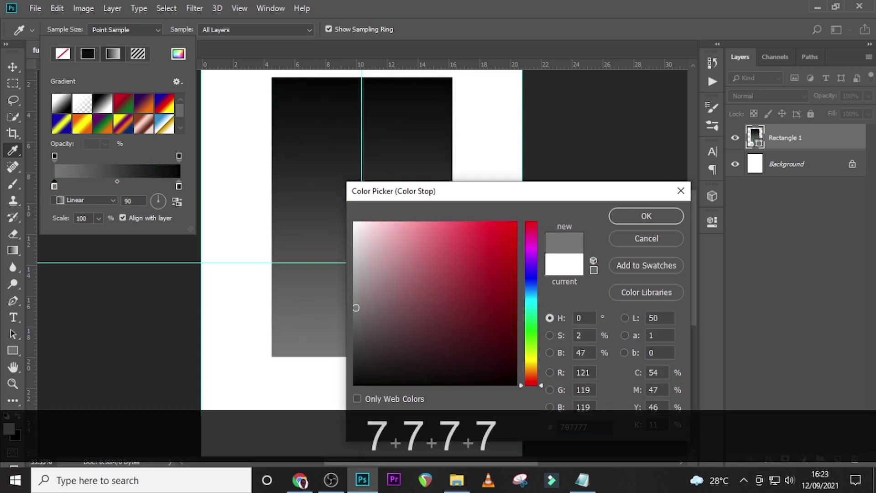
{"action": "left_click", "coordinate": [627, 217]}
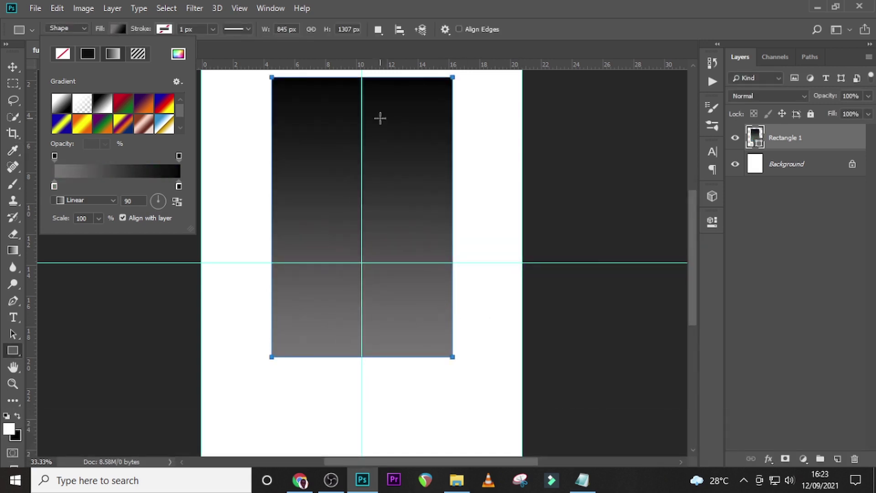
{"action": "double_click", "coordinate": [178, 188]}
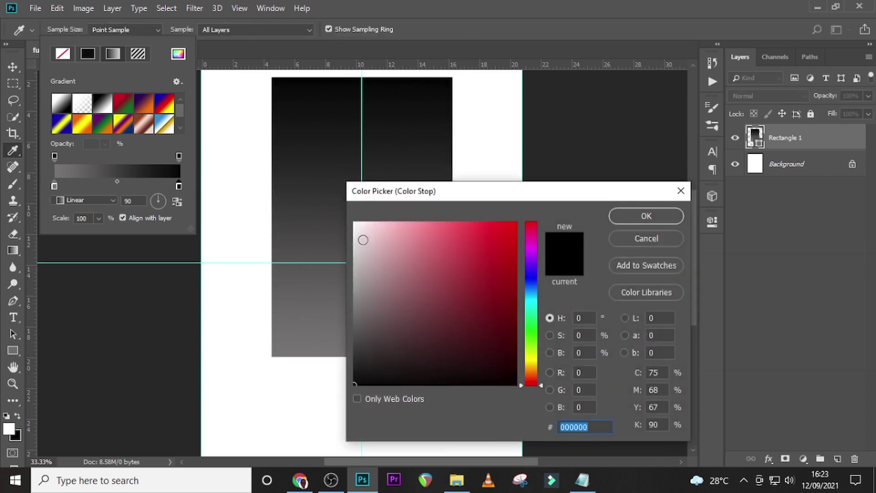
{"action": "left_click", "coordinate": [355, 224]}
{"action": "left_click", "coordinate": [647, 216]}
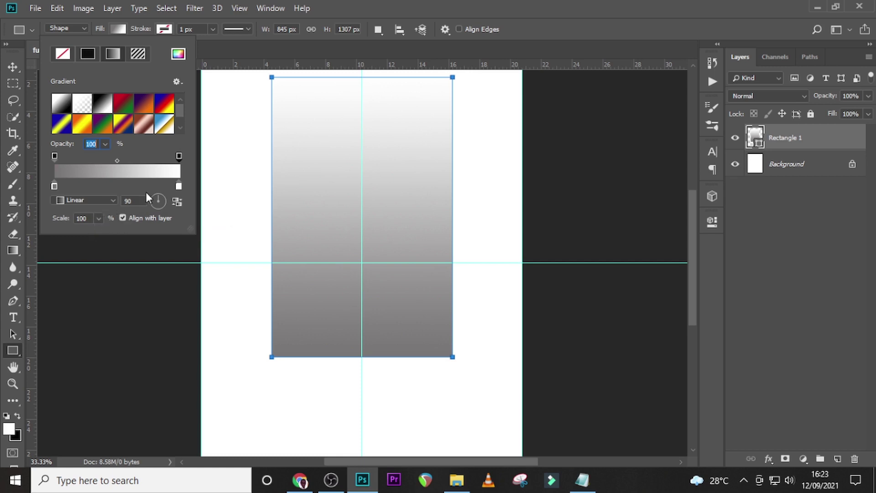
{"action": "left_click", "coordinate": [819, 174]}
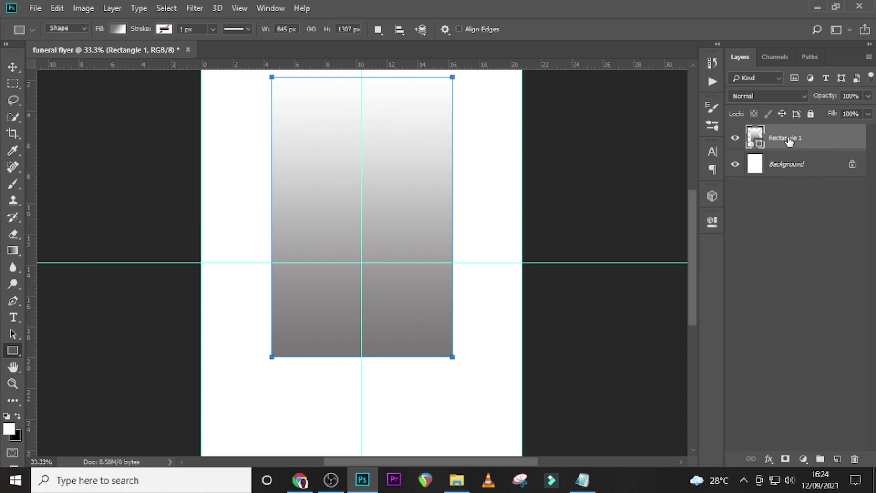
{"action": "key", "text": "v"}
{"action": "key", "text": "Up"}
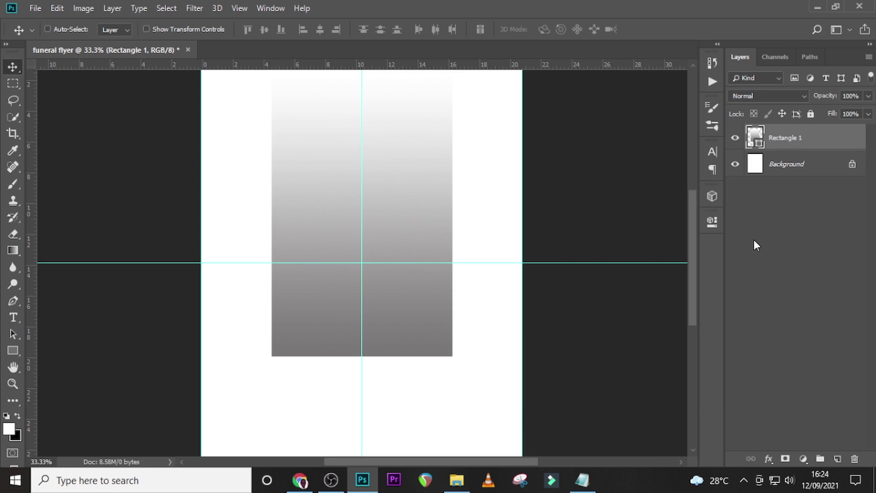
Drag the businessman photo from the flyer images folder onto the document.
{"action": "left_click", "coordinate": [463, 483]}
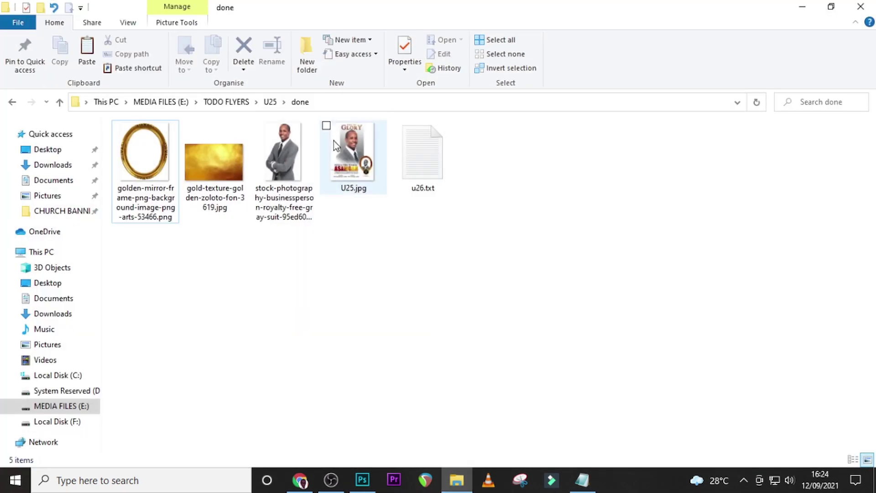
{"action": "left_click_drag", "start_coordinate": [288, 160], "coordinate": [372, 447]}
{"action": "left_click_drag", "start_coordinate": [365, 492], "coordinate": [371, 324]}
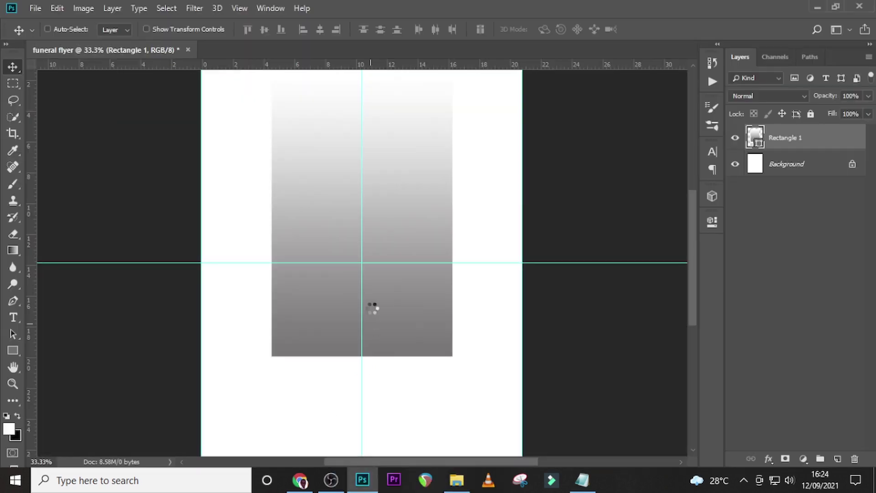
Flip the businessman photo horizontally, resize and position it, then add a layer mask.
{"action": "right_click", "coordinate": [359, 184]}
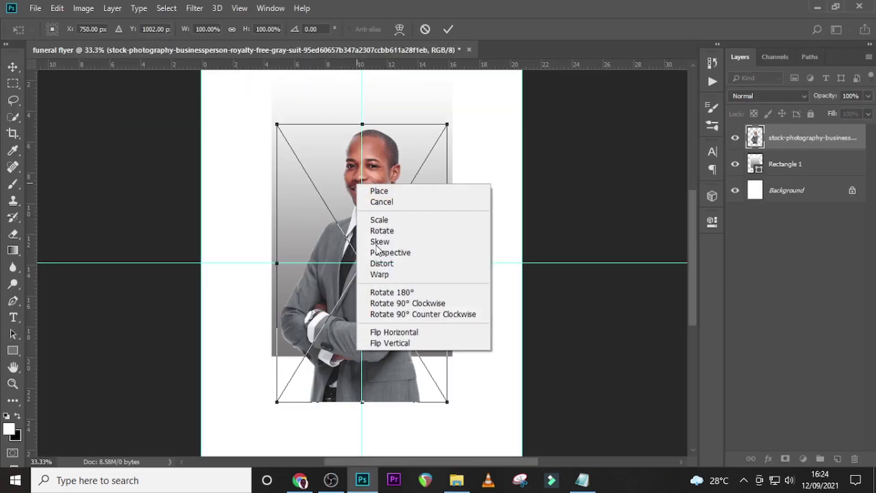
{"action": "left_click", "coordinate": [393, 332]}
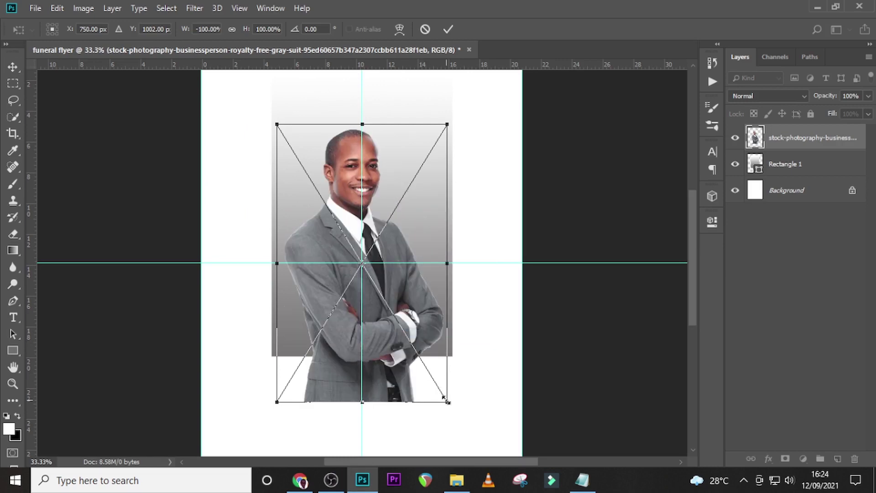
{"action": "left_click_drag", "start_coordinate": [447, 401], "coordinate": [440, 340]}
{"action": "key", "text": "ctrl+plus"}
{"action": "key", "text": "ctrl+minus"}
{"action": "key", "text": "ctrl+minus"}
{"action": "left_click_drag", "start_coordinate": [384, 151], "coordinate": [398, 221]}
{"action": "key", "text": "Return"}
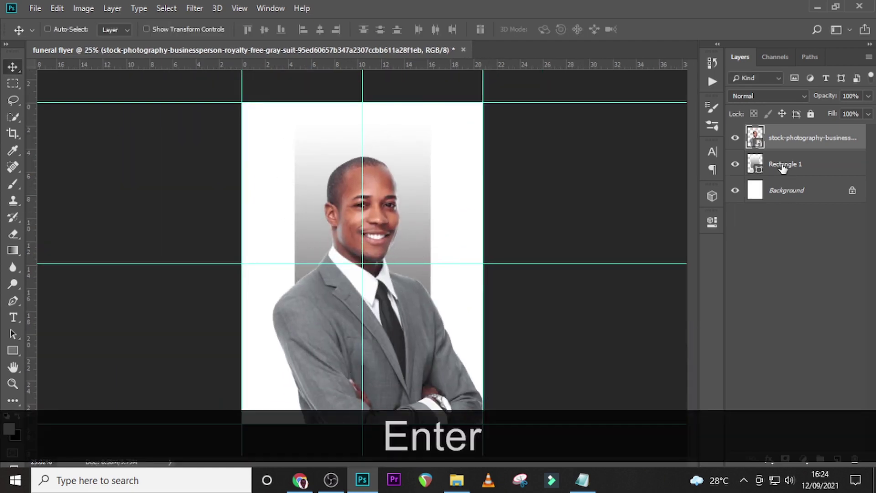
{"action": "left_click", "coordinate": [781, 459]}
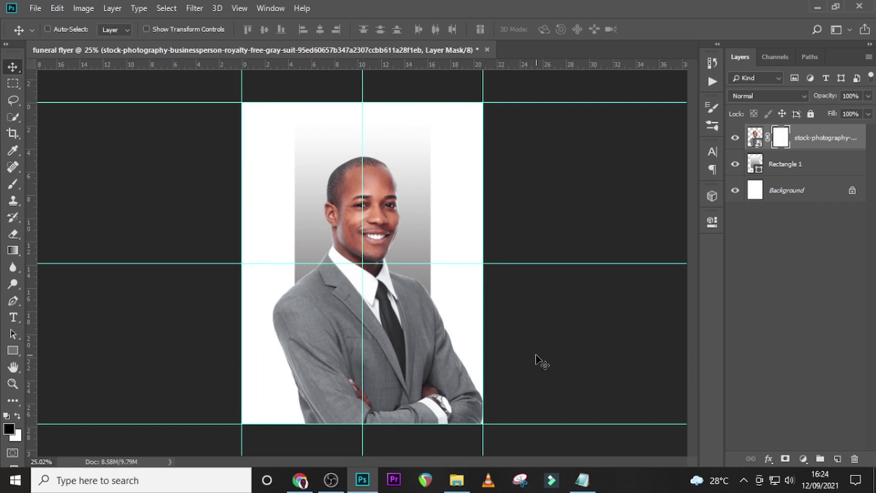
Paint black with a large soft round brush on the mask to fade the lower suit.
{"action": "key", "text": "b"}
{"action": "key", "text": "bracketright"}
{"action": "key", "text": "bracketright"}
{"action": "key", "text": "bracketright"}
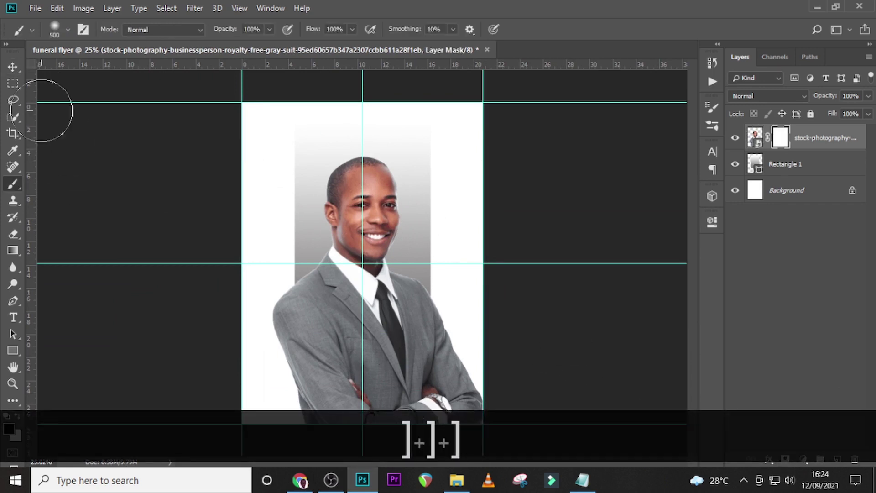
{"action": "left_click", "coordinate": [68, 29]}
{"action": "left_click", "coordinate": [29, 131]}
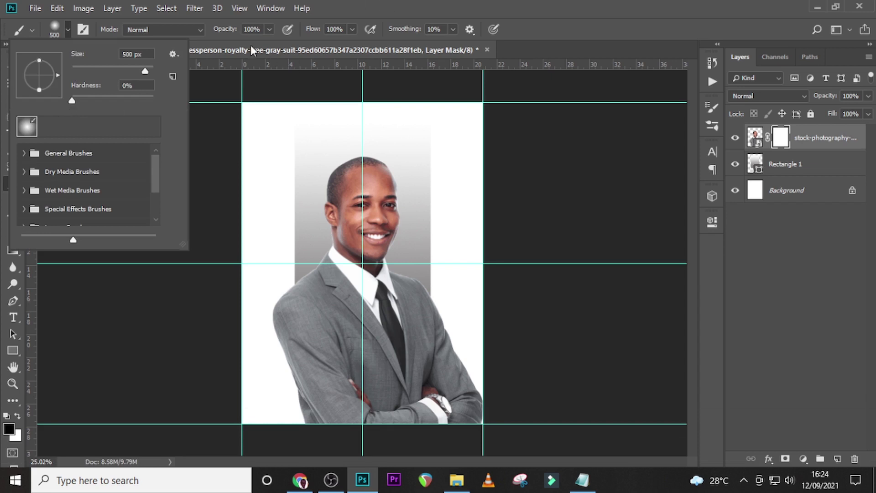
{"action": "left_click", "coordinate": [348, 17]}
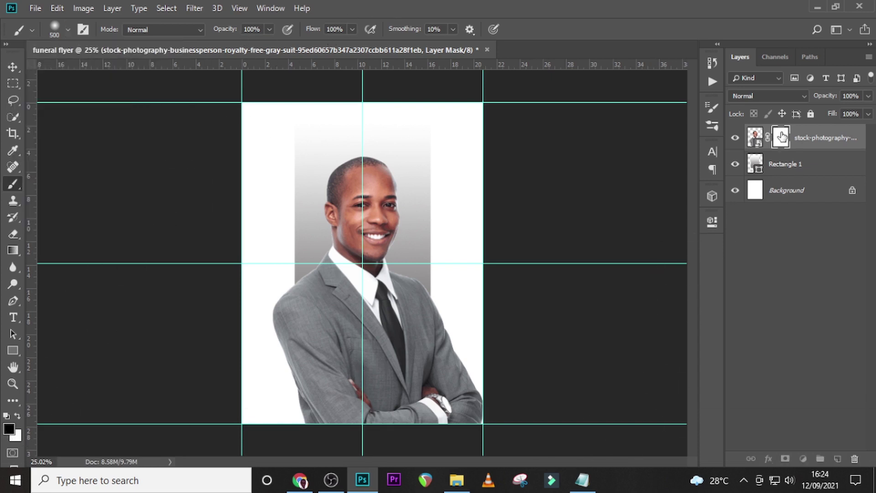
{"action": "key", "text": "Caps_Lock"}
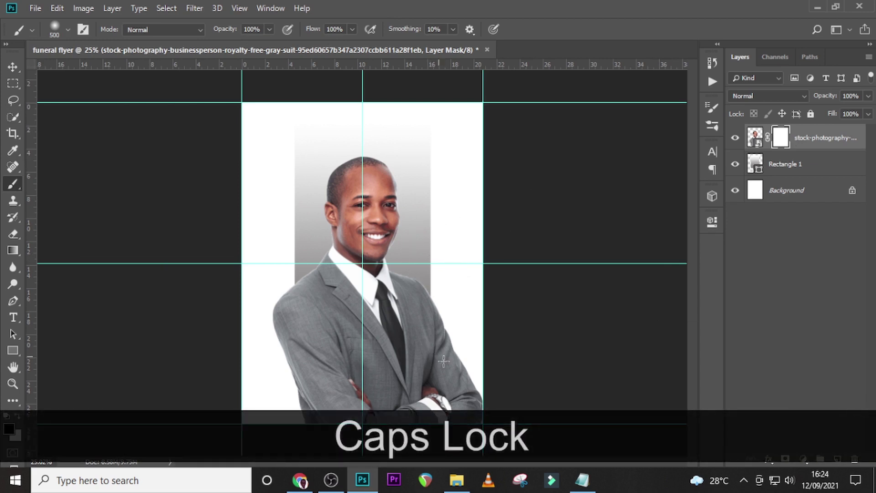
{"action": "mouse_move", "coordinate": [409, 452]}
{"action": "left_mouse_down"}
{"action": "mouse_move", "coordinate": [378, 415]}
{"action": "mouse_move", "coordinate": [328, 418]}
{"action": "left_mouse_up"}
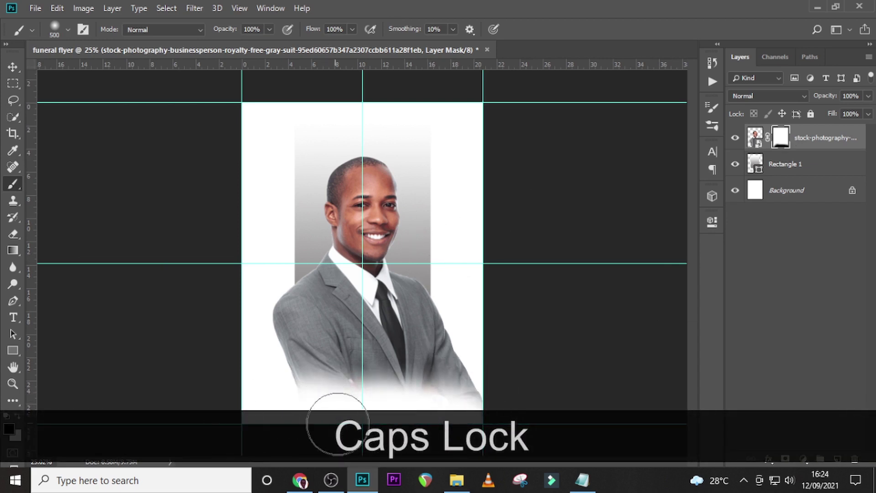
{"action": "key", "text": "]"}
{"action": "key", "text": "]"}
{"action": "key", "text": "]"}
{"action": "key", "text": "]"}
{"action": "mouse_move", "coordinate": [471, 431]}
{"action": "left_mouse_down"}
{"action": "mouse_move", "coordinate": [249, 433]}
{"action": "mouse_move", "coordinate": [241, 422]}
{"action": "left_mouse_up"}
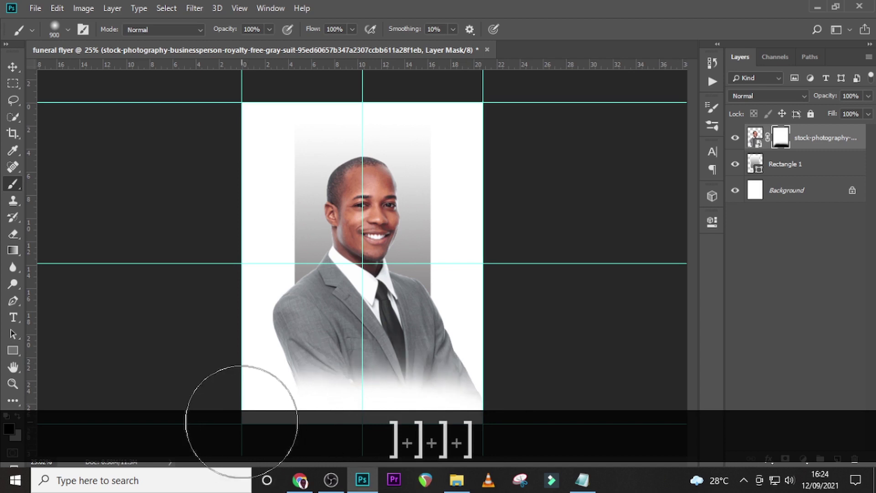
{"action": "mouse_move", "coordinate": [391, 419]}
{"action": "left_mouse_down"}
{"action": "mouse_move", "coordinate": [471, 423]}
{"action": "mouse_move", "coordinate": [340, 442]}
{"action": "mouse_move", "coordinate": [252, 440]}
{"action": "left_mouse_up"}
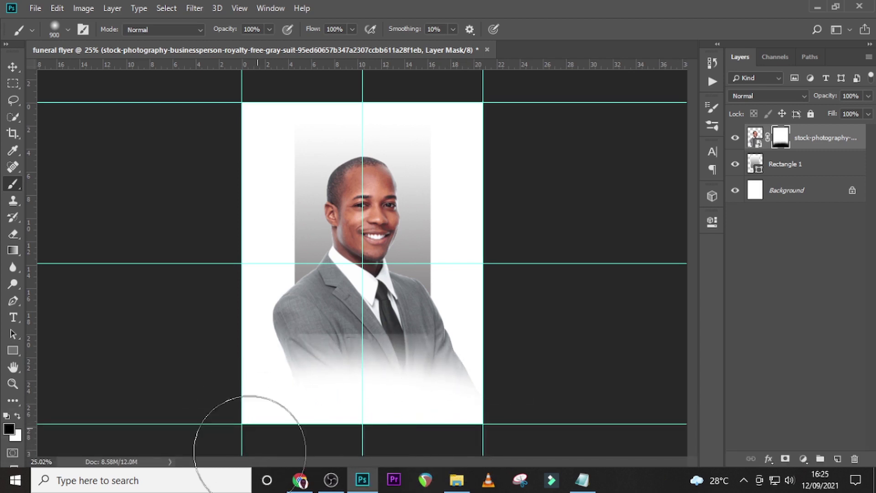
Swap colours and blend away the hard grey edge across the suit with a smaller brush.
{"action": "key", "text": "x"}
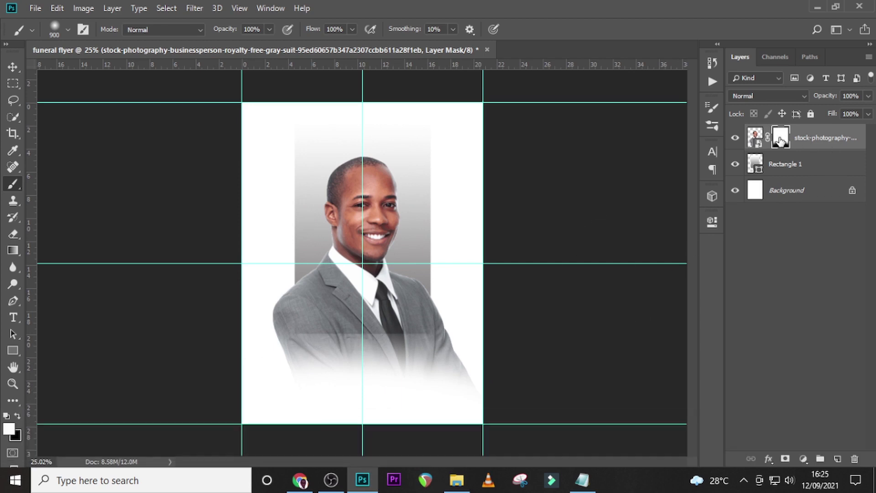
{"action": "key", "text": "bracketleft"}
{"action": "key", "text": "bracketleft"}
{"action": "key", "text": "bracketleft"}
{"action": "key", "text": "bracketleft"}
{"action": "key", "text": "bracketleft"}
{"action": "key", "text": "bracketleft"}
{"action": "key", "text": "bracketleft"}
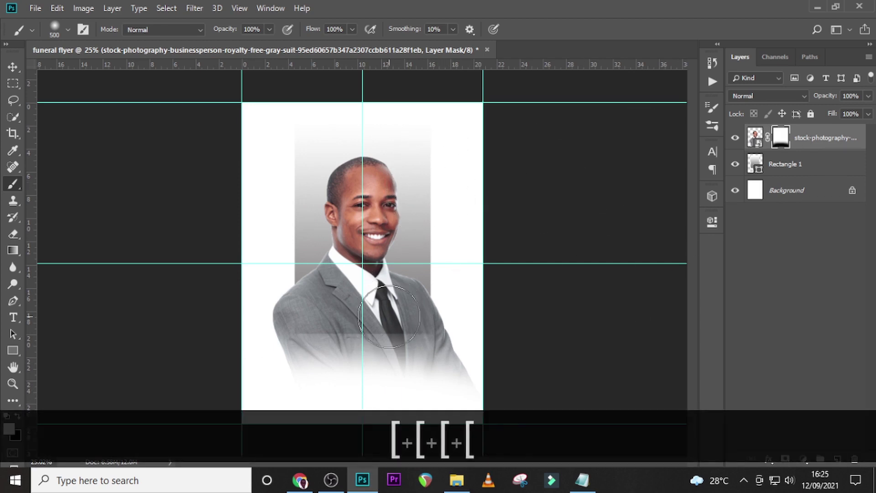
{"action": "key", "text": "bracketleft"}
{"action": "key", "text": "bracketleft"}
{"action": "left_click_drag", "start_coordinate": [420, 331], "coordinate": [300, 326]}
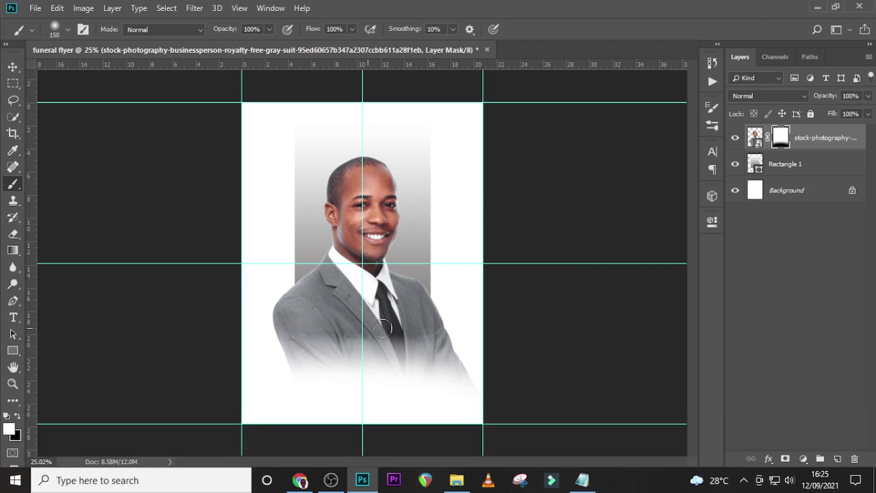
{"action": "key", "text": "bracketright"}
{"action": "key", "text": "bracketright"}
{"action": "key", "text": "bracketright"}
{"action": "key", "text": "bracketright"}
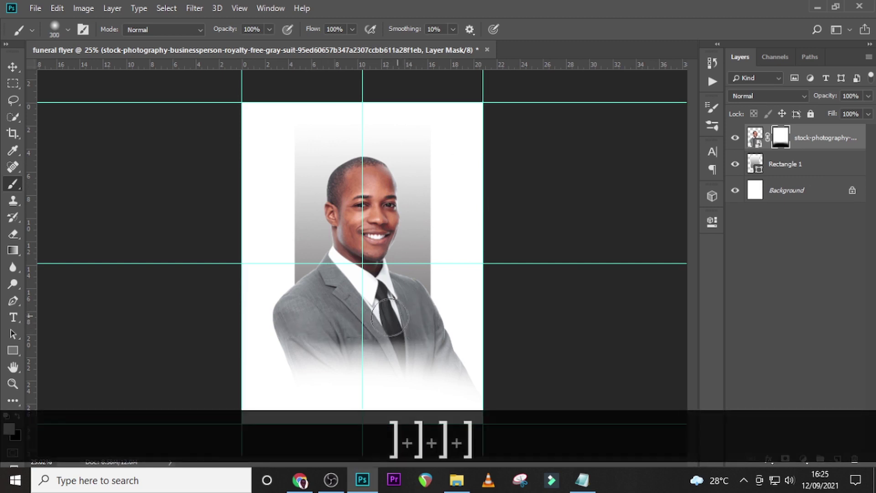
Add a text layer near the page top with 'call to' copied from the notes file.
{"action": "key", "text": "t"}
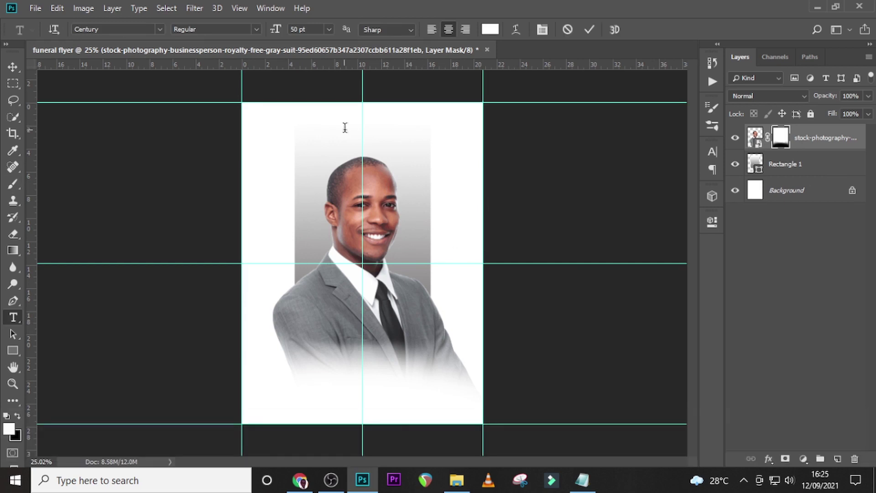
{"action": "left_click", "coordinate": [344, 127]}
{"action": "left_click", "coordinate": [582, 480]}
{"action": "left_click_drag", "start_coordinate": [324, 192], "coordinate": [227, 208]}
{"action": "left_click_drag", "start_coordinate": [312, 195], "coordinate": [269, 197]}
{"action": "key", "text": "ctrl+c"}
{"action": "left_click", "coordinate": [459, 163]}
{"action": "key", "text": "ctrl+v"}
{"action": "left_click", "coordinate": [762, 140]}
Make the CALL TO text black in Times New Roman.
{"action": "left_click", "coordinate": [711, 156]}
{"action": "left_click", "coordinate": [664, 229]}
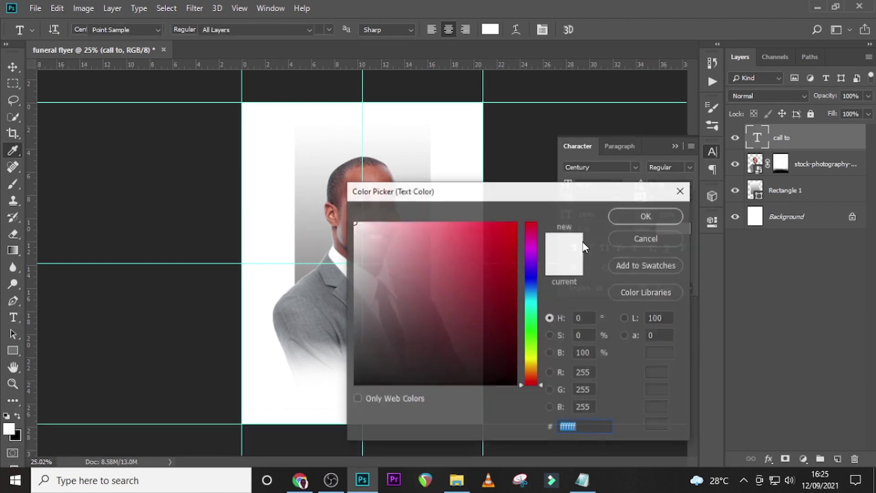
{"action": "left_click", "coordinate": [355, 385]}
{"action": "left_click", "coordinate": [646, 217]}
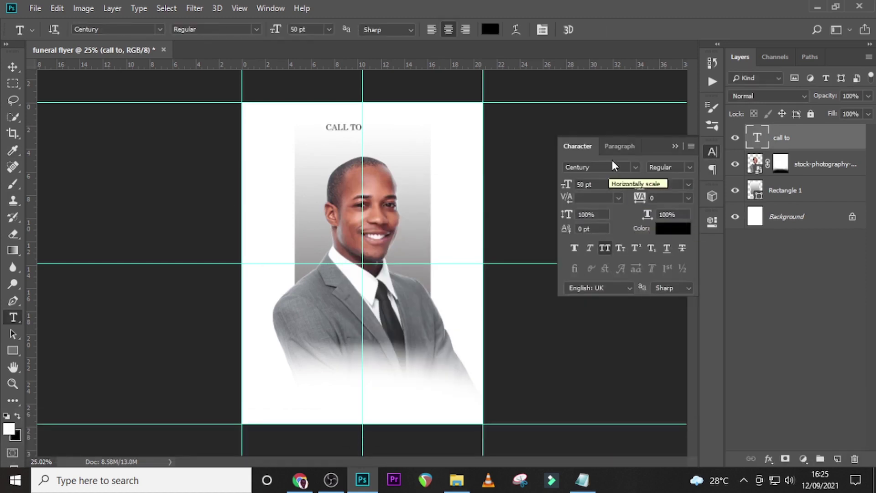
{"action": "left_click", "coordinate": [635, 168]}
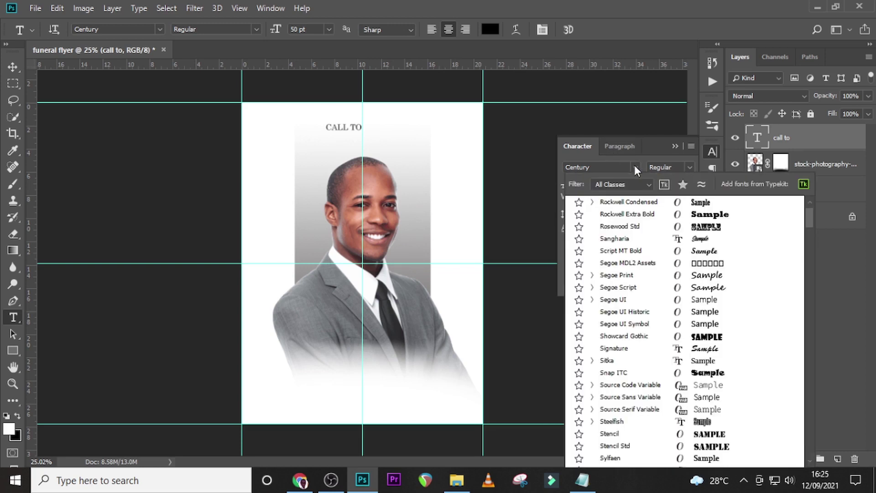
{"action": "left_click_drag", "start_coordinate": [807, 218], "coordinate": [813, 378]}
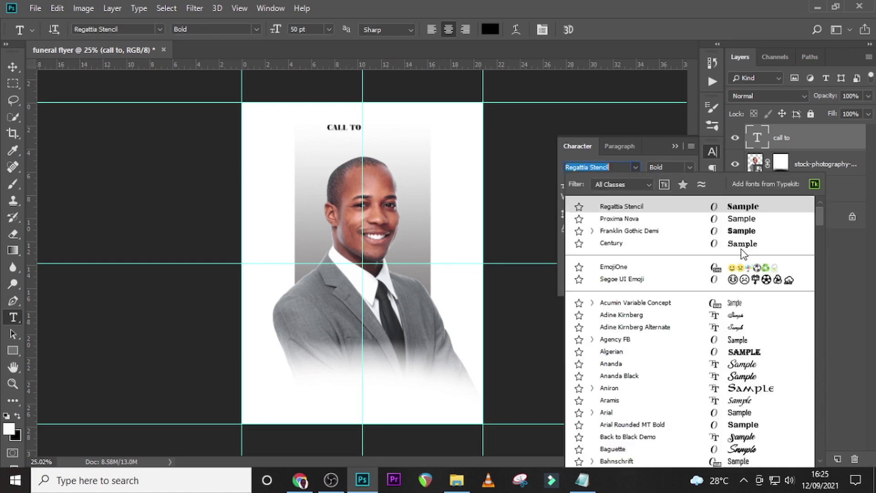
{"action": "scroll", "coordinate": [652, 245], "scroll_direction": "down", "scroll_amount": 20}
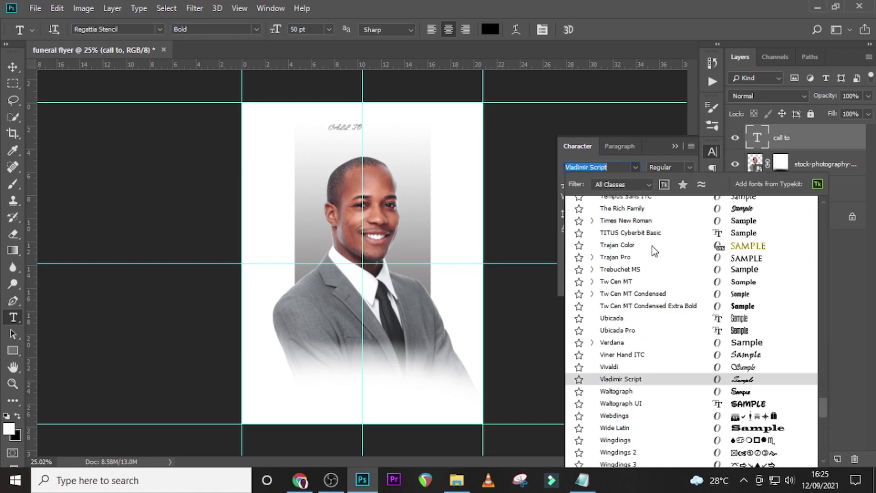
{"action": "left_click", "coordinate": [619, 223]}
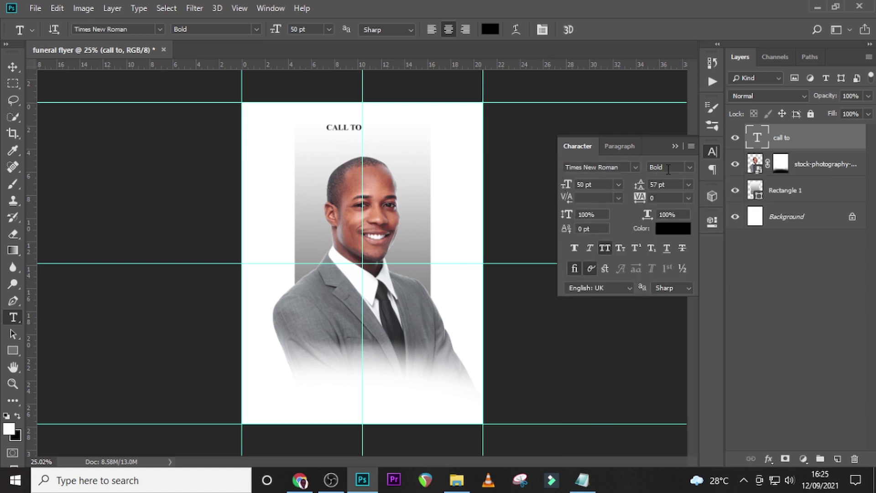
Set CALL TO to Regular style, 71 pt, with faux bold.
{"action": "left_click", "coordinate": [685, 172]}
{"action": "left_click", "coordinate": [675, 179]}
{"action": "left_click_drag", "start_coordinate": [599, 185], "coordinate": [560, 189]}
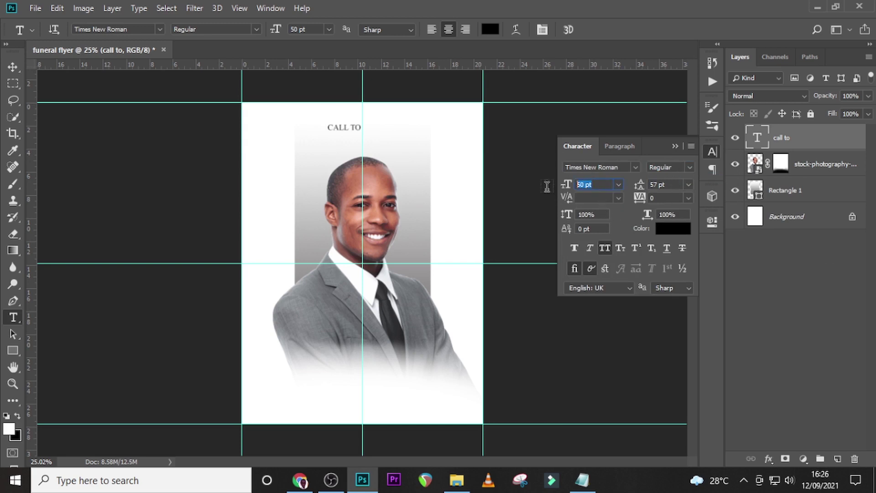
{"action": "type", "text": "71"}
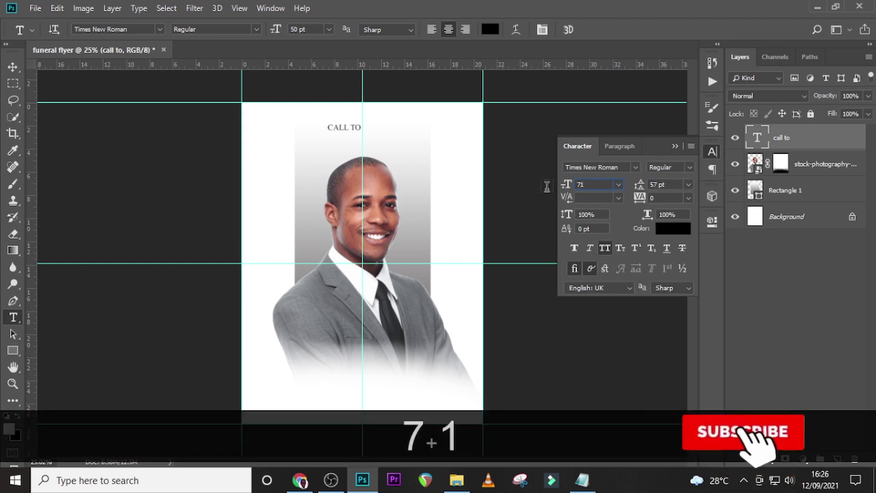
{"action": "key", "text": "Return"}
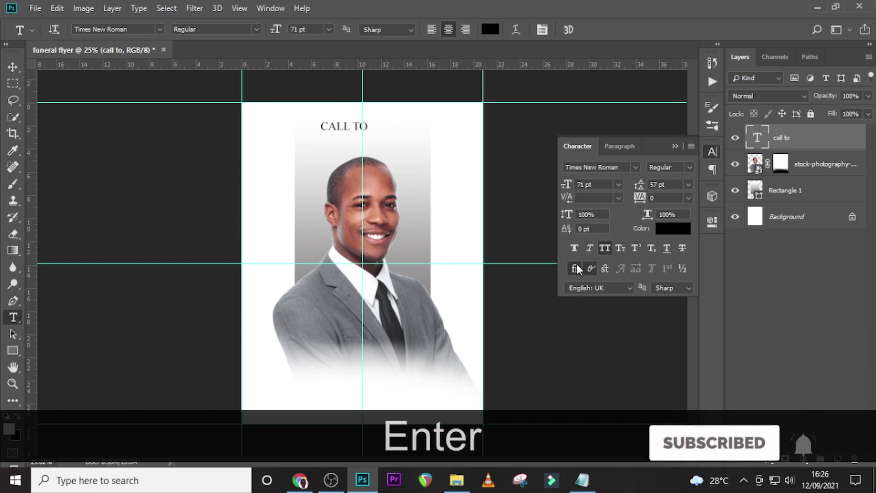
{"action": "left_click", "coordinate": [575, 248]}
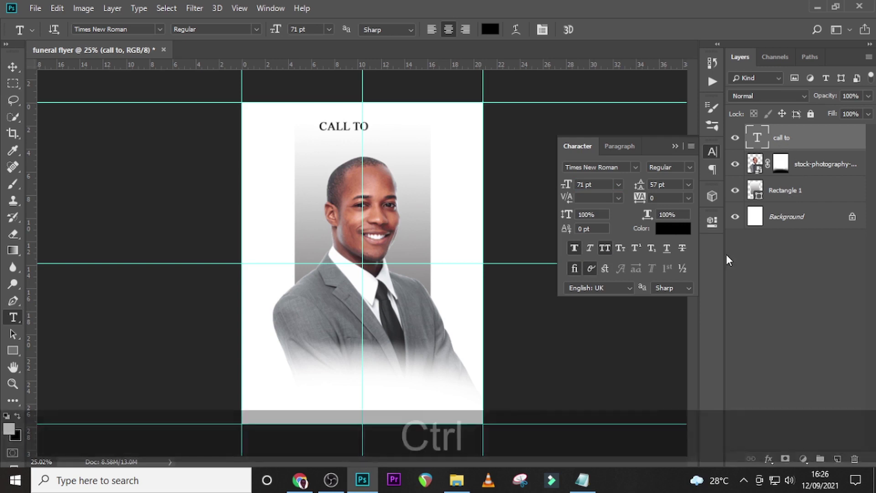
Centre CALL TO horizontally and place a duplicate of it just below.
{"action": "key", "text": "ctrl+t"}
{"action": "key", "text": "shift+Right"}
{"action": "key", "text": "shift+Right"}
{"action": "key", "text": "shift+Right"}
{"action": "key", "text": "shift+Right"}
{"action": "key", "text": "shift+Right"}
{"action": "key", "text": "shift+Right"}
{"action": "key", "text": "shift+Right"}
{"action": "key", "text": "shift+Right"}
{"action": "key", "text": "shift+Right"}
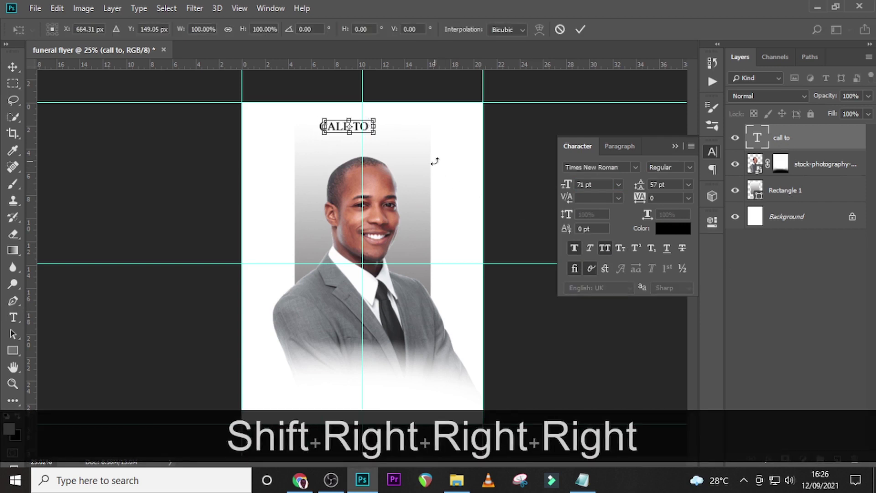
{"action": "key", "text": "shift+Right"}
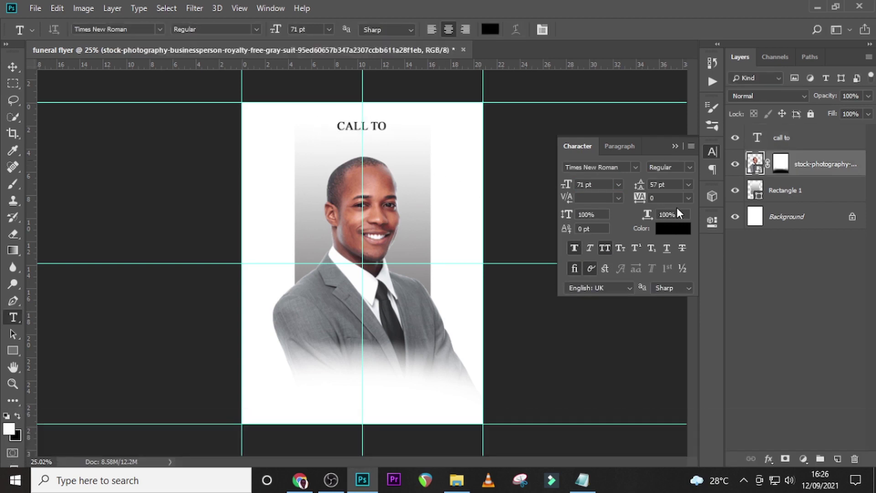
{"action": "key", "text": "shift+Down"}
{"action": "key", "text": "shift+Down"}
{"action": "key", "text": "shift+Down"}
{"action": "key", "text": "shift+Down"}
{"action": "key", "text": "v"}
{"action": "key", "text": "Down"}
{"action": "key", "text": "shift+Down"}
{"action": "key", "text": "shift+Down"}
{"action": "key", "text": "shift+Down"}
{"action": "key", "text": "shift+Down"}
{"action": "key", "text": "shift+Down"}
{"action": "key", "text": "shift+Down"}
{"action": "key", "text": "shift+Down"}
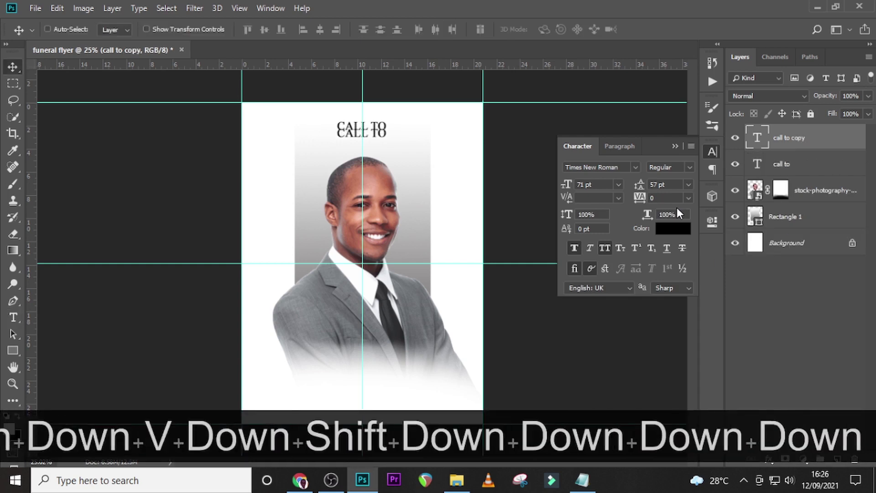
Copy the word 'GlorY' from the notes file.
{"action": "left_click", "coordinate": [589, 490]}
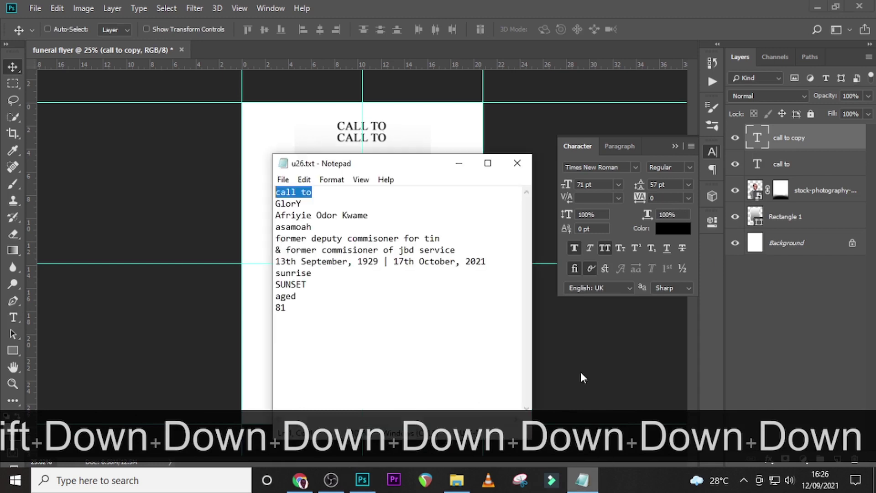
{"action": "left_click_drag", "start_coordinate": [303, 205], "coordinate": [275, 208]}
{"action": "key", "text": "ctrl+c"}
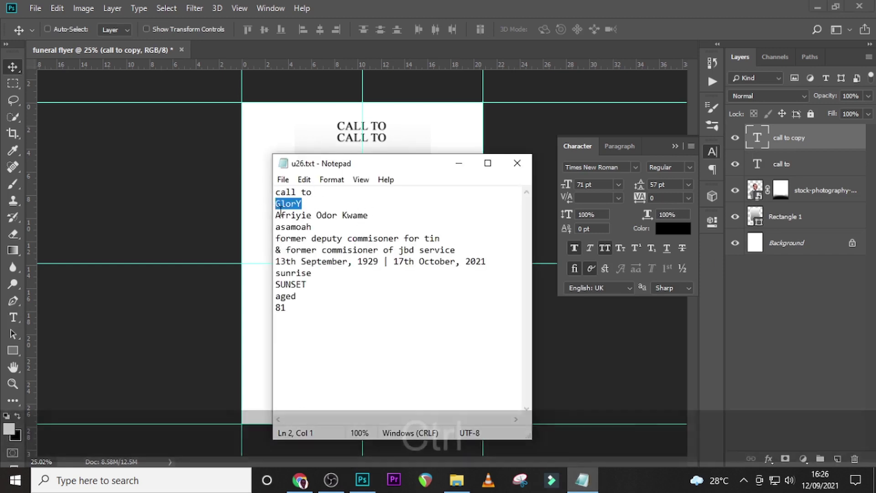
{"action": "left_click", "coordinate": [762, 143]}
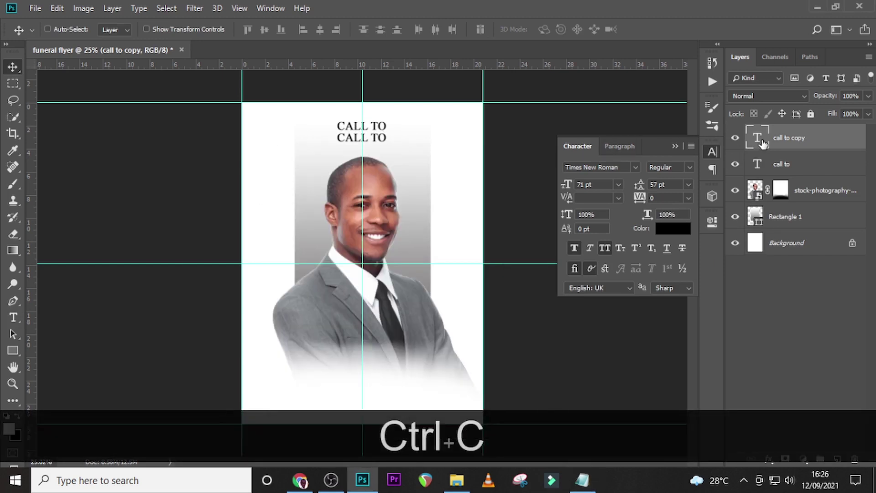
Replace the duplicate's text with 'GlorY' and set it to 234 pt.
{"action": "double_click", "coordinate": [762, 143]}
{"action": "key", "text": "ctrl+v"}
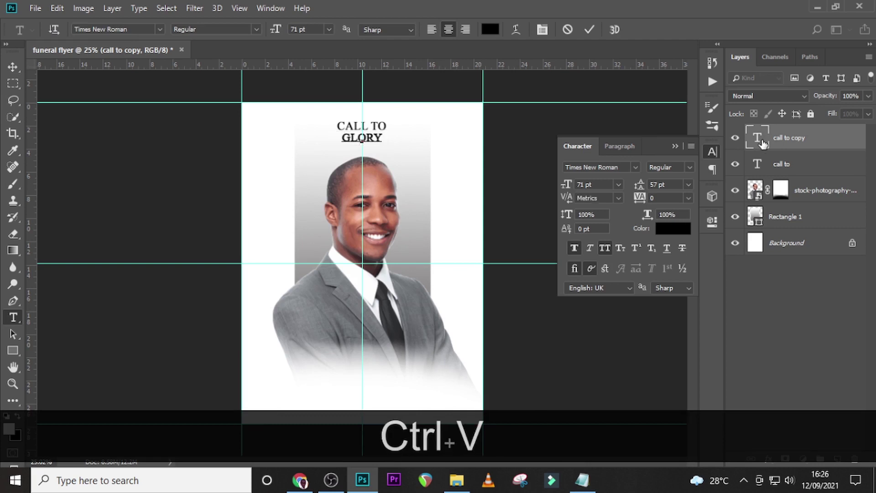
{"action": "left_click", "coordinate": [763, 144]}
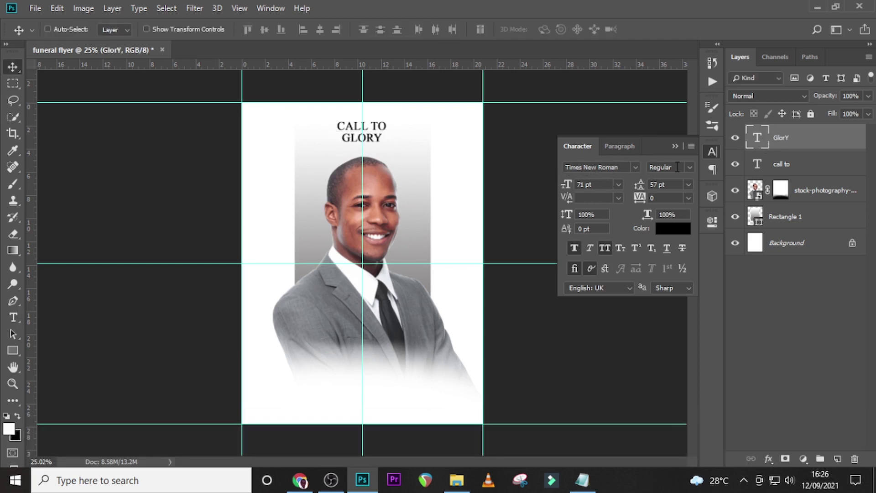
{"action": "left_click_drag", "start_coordinate": [604, 186], "coordinate": [582, 186]}
{"action": "type", "text": "234"}
{"action": "key", "text": "Return"}
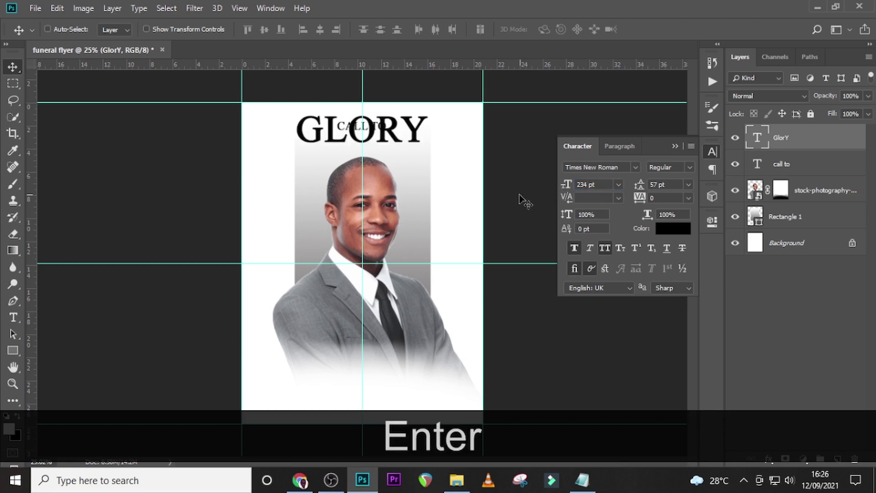
Position GLORY centred just below CALL TO, then select both text layers.
{"action": "key", "text": "v"}
{"action": "key", "text": "Down"}
{"action": "key", "text": "Down"}
{"action": "key", "text": "Down"}
{"action": "key", "text": "shift+Down"}
{"action": "key", "text": "shift+Down"}
{"action": "key", "text": "shift+Down"}
{"action": "key", "text": "shift+Down"}
{"action": "key", "text": "shift+Down"}
{"action": "key", "text": "shift+Down"}
{"action": "key", "text": "shift+Down"}
{"action": "key", "text": "shift+Down"}
{"action": "key", "text": "shift+Down"}
{"action": "key", "text": "shift+Down"}
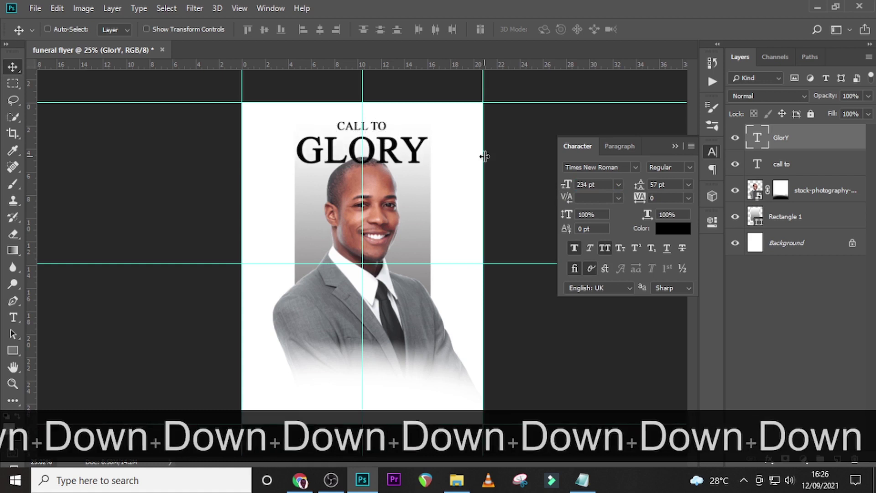
{"action": "key", "text": "Up"}
{"action": "key", "text": "Up"}
{"action": "key", "text": "Up"}
{"action": "key", "text": "Up"}
{"action": "key", "text": "Up"}
{"action": "key", "text": "Up"}
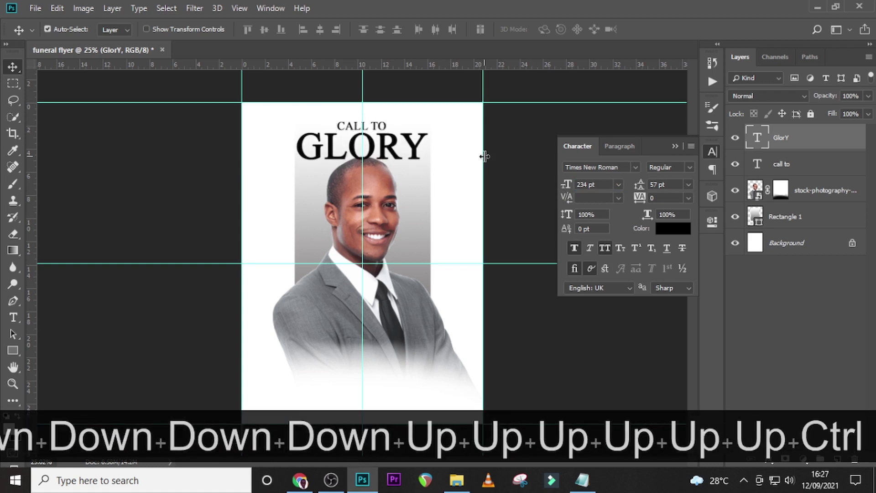
{"action": "key", "text": "ctrl+t"}
{"action": "key", "text": "Right"}
{"action": "key", "text": "Right"}
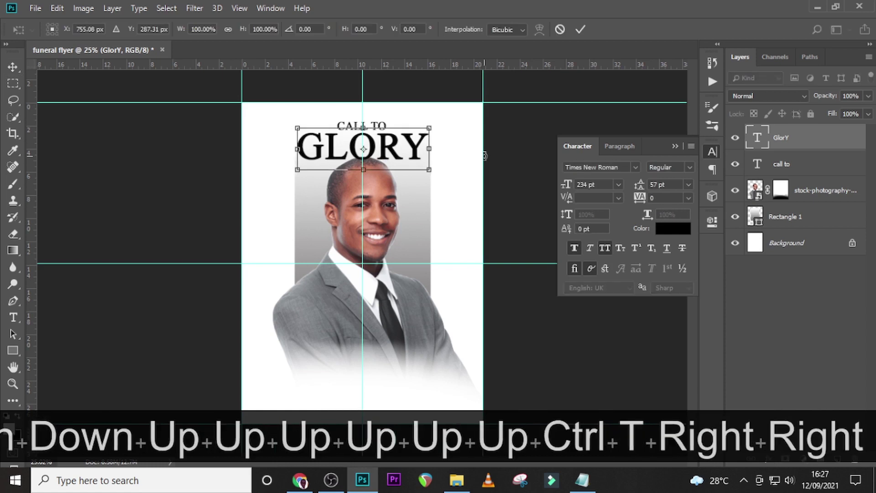
{"action": "key", "text": "Return"}
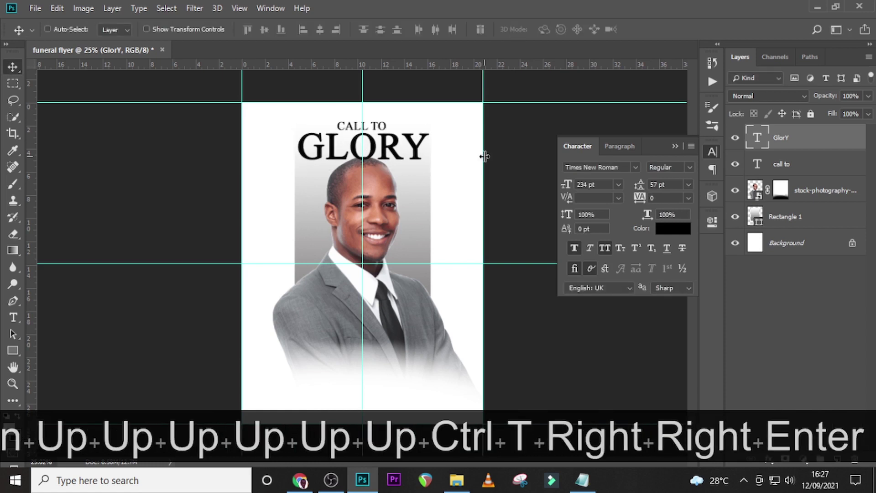
{"action": "key", "text": "Up"}
{"action": "key", "text": "ctrl"}
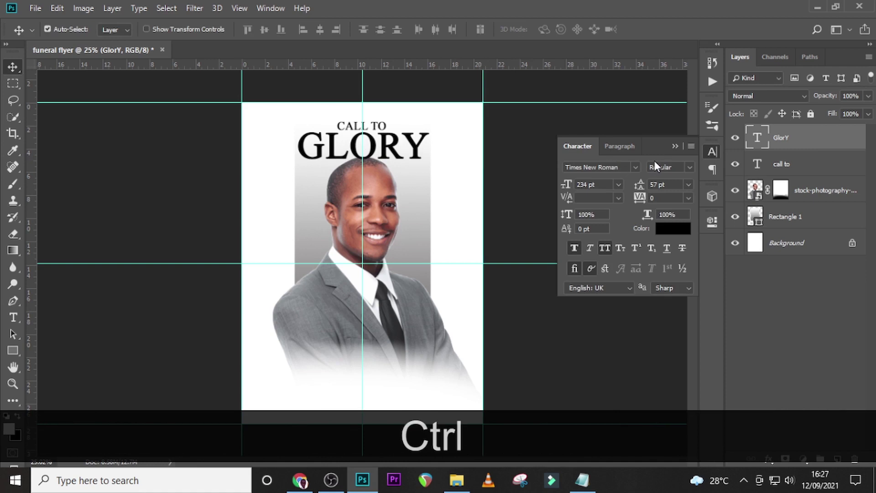
{"action": "left_click", "coordinate": [787, 165], "text": "ctrl"}
Move both headline lines up and switch GlorY from all caps to small caps.
{"action": "key", "text": "Up"}
{"action": "key", "text": "Up"}
{"action": "key", "text": "Up"}
{"action": "key", "text": "Up"}
{"action": "key", "text": "Up"}
{"action": "key", "text": "Up"}
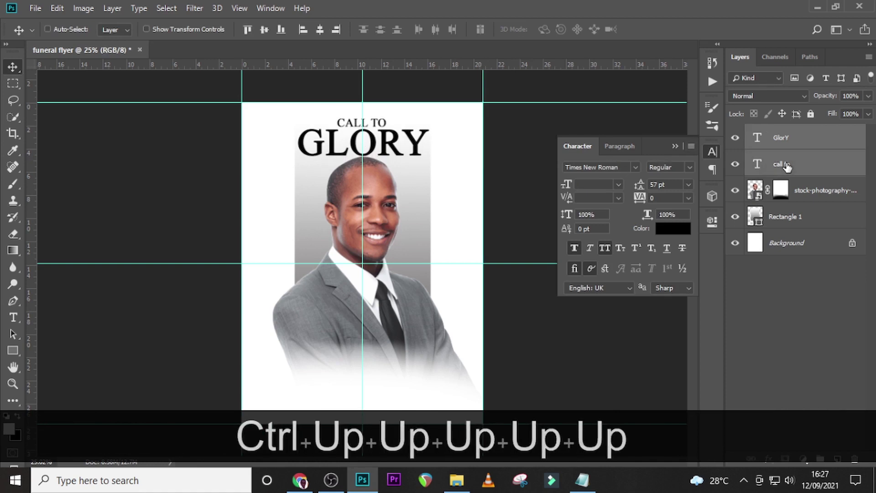
{"action": "key", "text": "Up"}
{"action": "key", "text": "Up"}
{"action": "key", "text": "Up"}
{"action": "key", "text": "Up"}
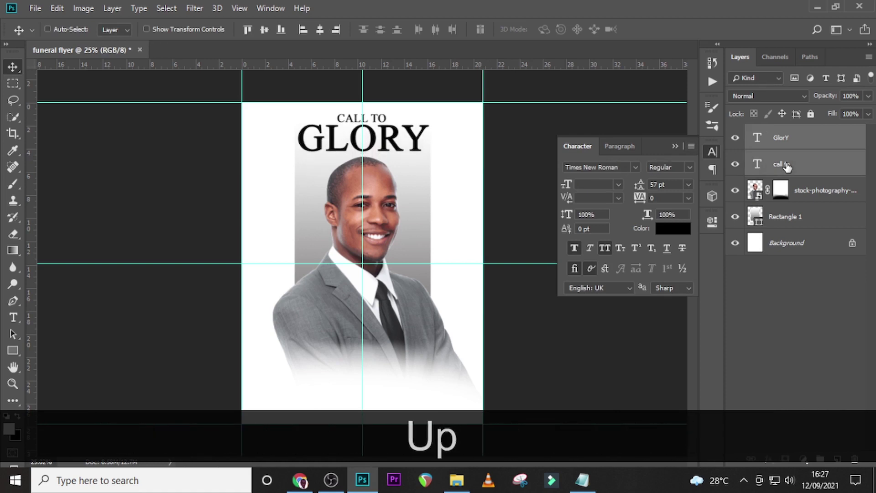
{"action": "left_click", "coordinate": [813, 147]}
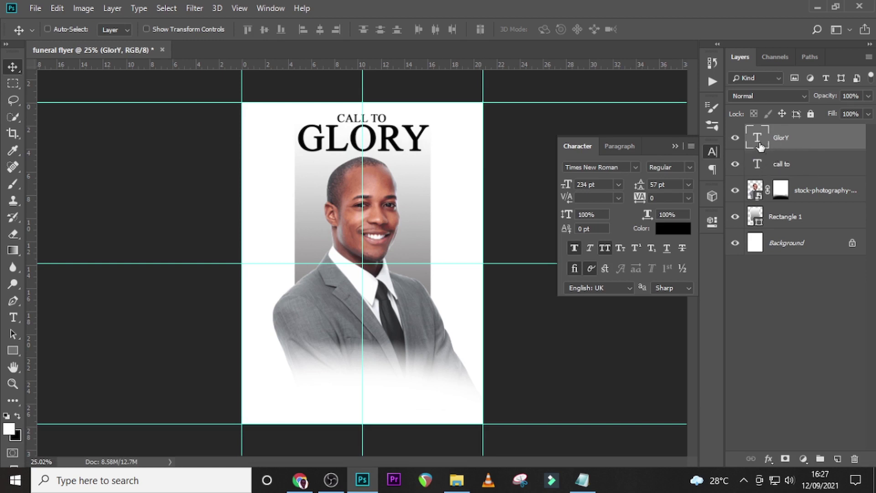
{"action": "left_click", "coordinate": [604, 249]}
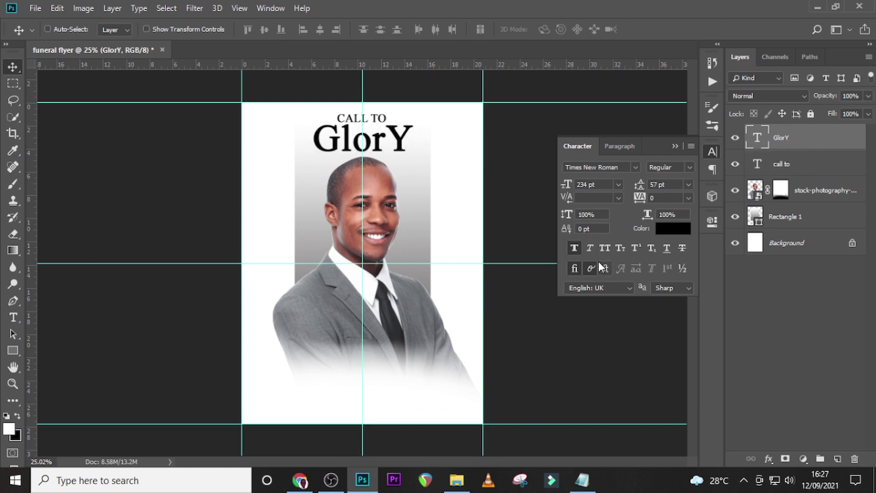
{"action": "left_click", "coordinate": [621, 248]}
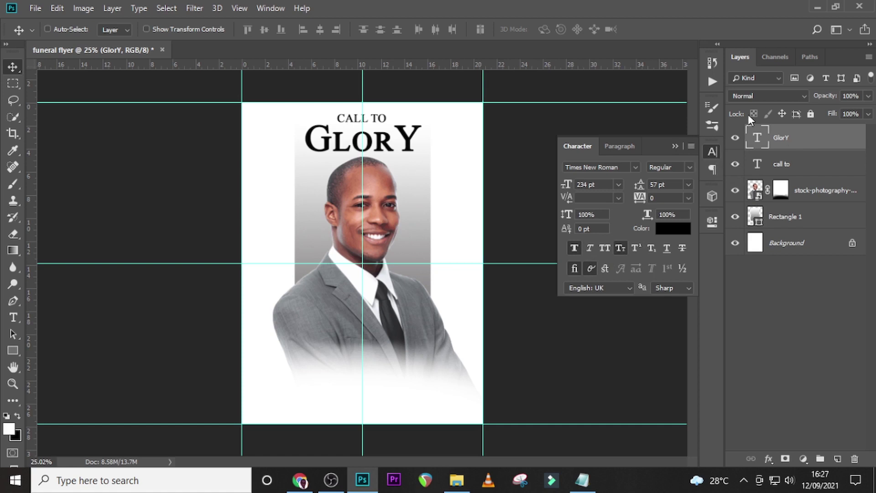
Nudge CALL TO down toward GLORY and group both layers as 'CALL TO GLORY'.
{"action": "left_click", "coordinate": [789, 165]}
{"action": "key", "text": "Down"}
{"action": "key", "text": "Down"}
{"action": "key", "text": "Down"}
{"action": "key", "text": "Down"}
{"action": "key", "text": "Down"}
{"action": "key", "text": "Down"}
{"action": "key", "text": "Down"}
{"action": "key", "text": "Down"}
{"action": "key", "text": "Down"}
{"action": "key", "text": "Down"}
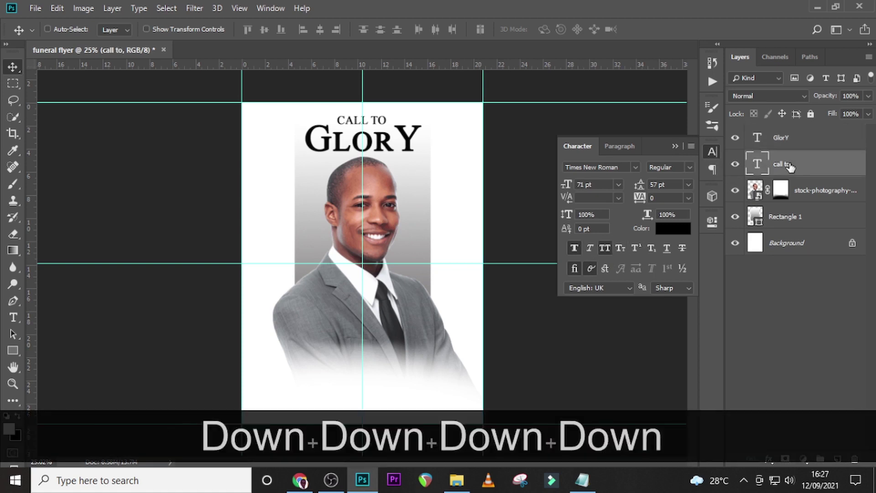
{"action": "key", "text": "Down"}
{"action": "key", "text": "Down"}
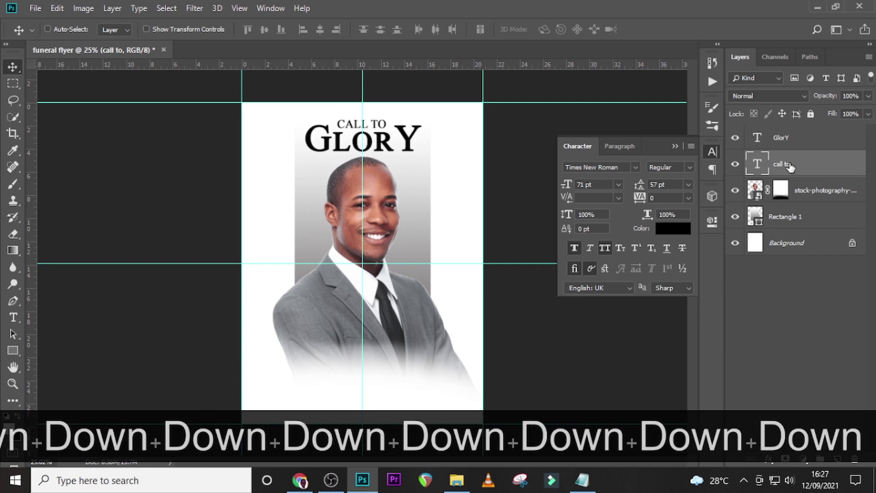
{"action": "key", "text": "Down"}
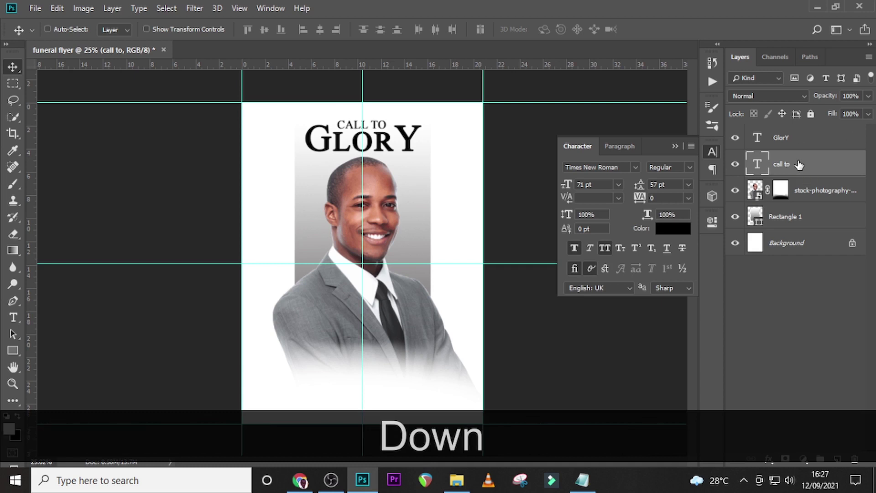
{"action": "left_click", "coordinate": [796, 145], "text": "ctrl"}
{"action": "key", "text": "ctrl+g"}
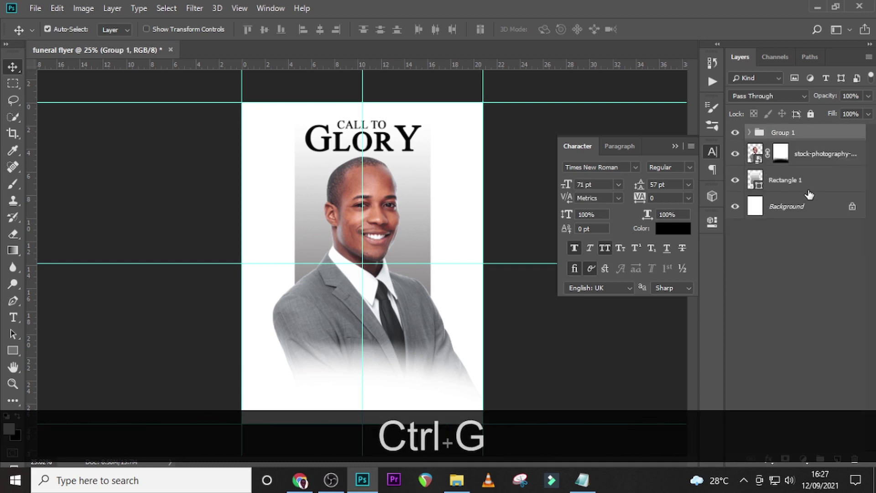
{"action": "double_click", "coordinate": [781, 132]}
{"action": "type", "text": "CA"}
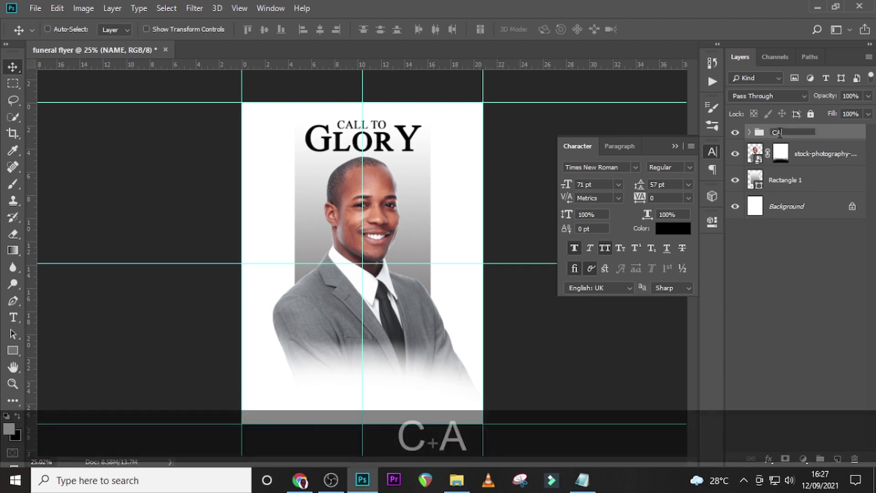
{"action": "type", "text": "LL TO GLOR"}
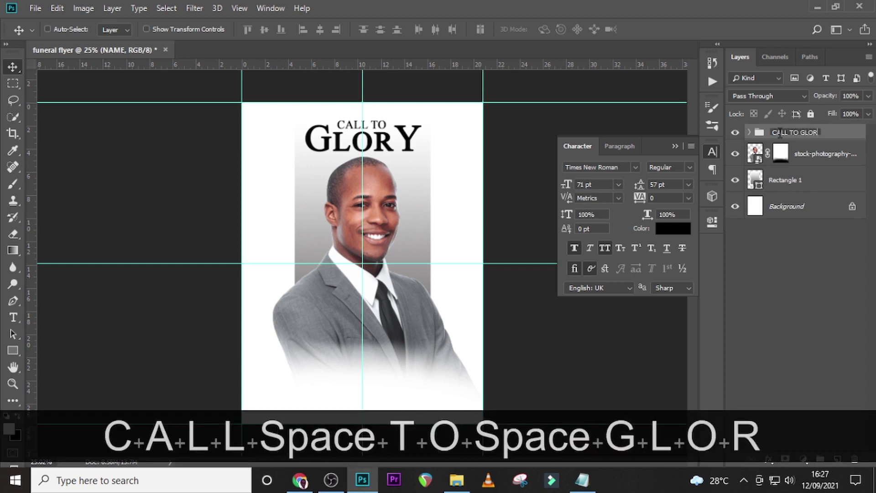
{"action": "type", "text": "Y"}
{"action": "key", "text": "Return"}
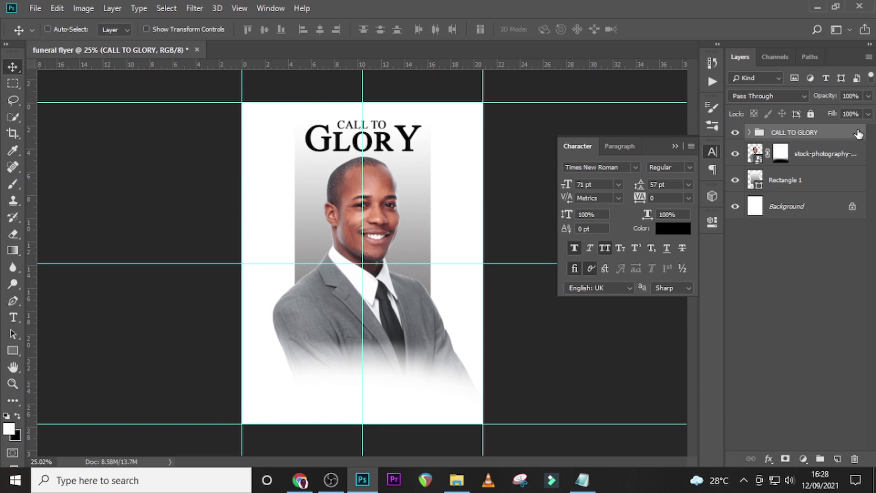
Add a Bevel & Emboss to the headline group with 1000% depth, 6 px size, Ring gloss contour.
{"action": "double_click", "coordinate": [859, 133]}
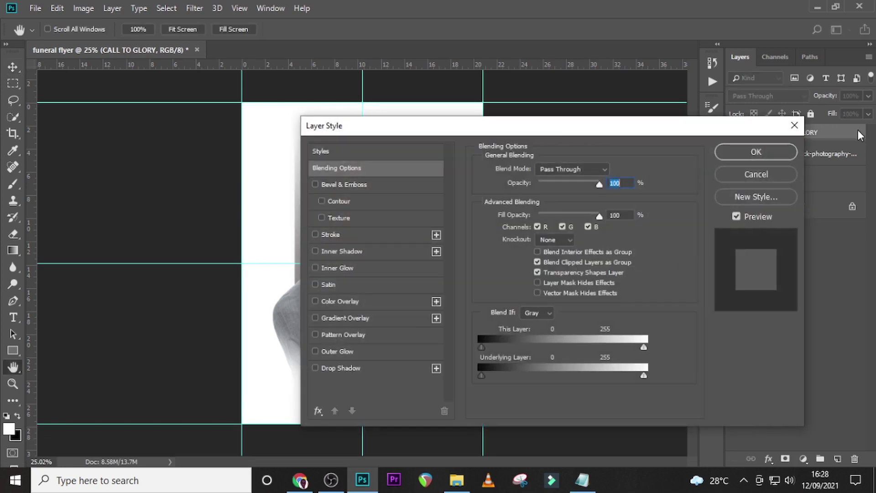
{"action": "left_click_drag", "start_coordinate": [585, 133], "coordinate": [649, 111]}
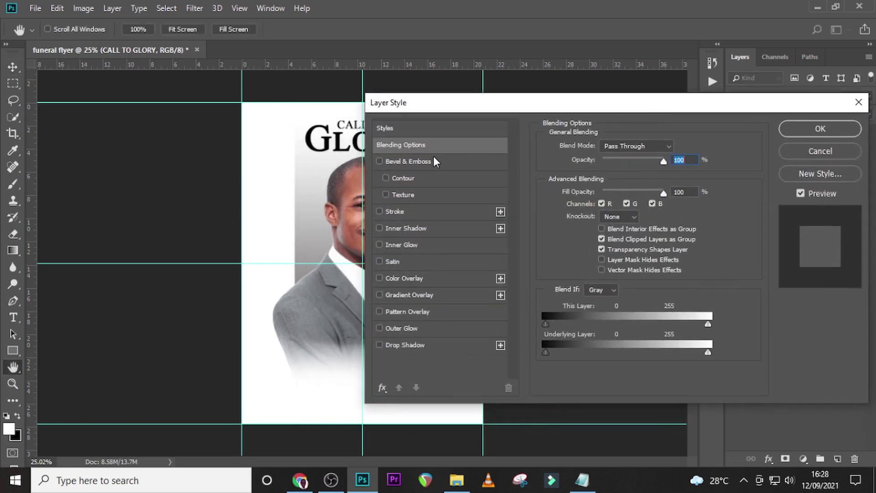
{"action": "left_click", "coordinate": [407, 163]}
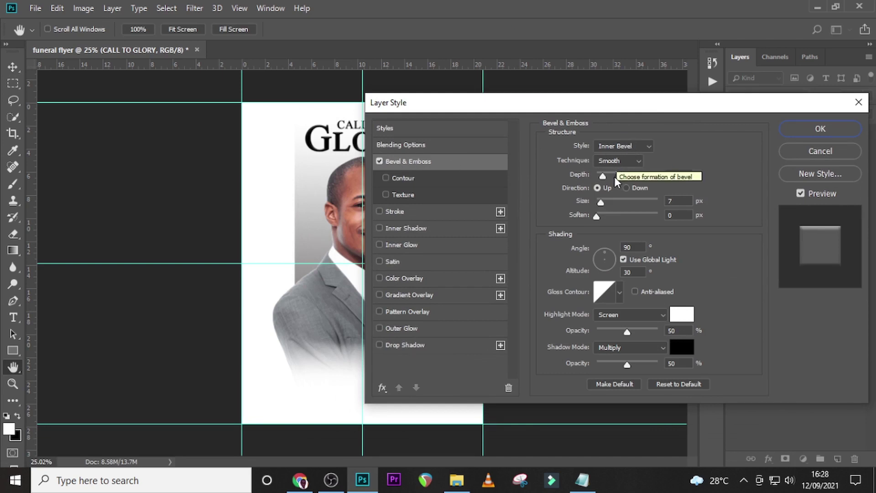
{"action": "left_click_drag", "start_coordinate": [604, 178], "coordinate": [666, 179]}
{"action": "left_click", "coordinate": [667, 203]}
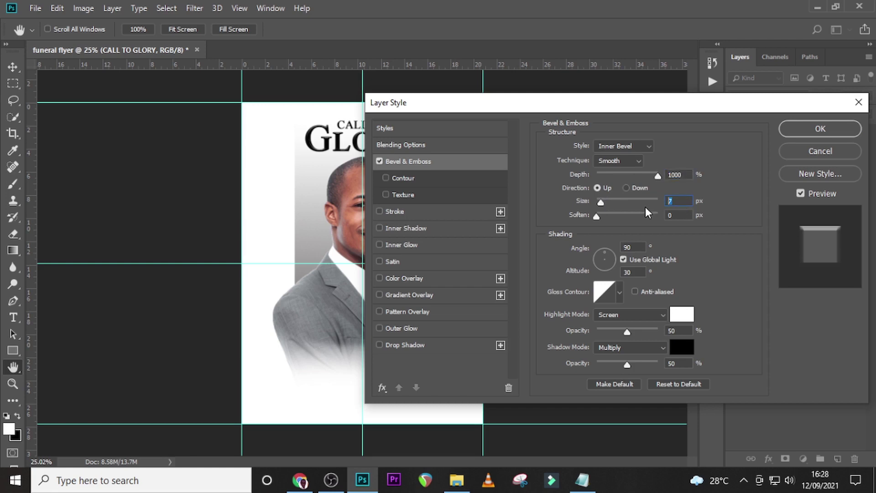
{"action": "type", "text": "6"}
{"action": "left_click", "coordinate": [619, 294]}
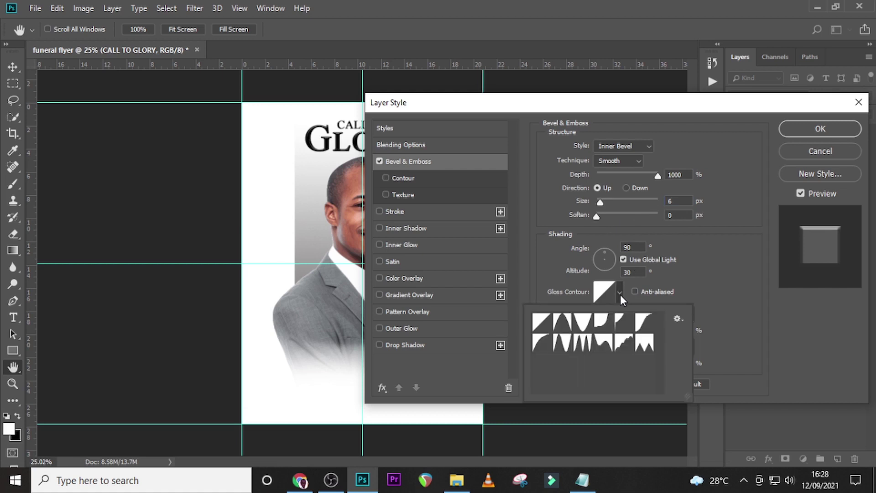
{"action": "left_click", "coordinate": [565, 346]}
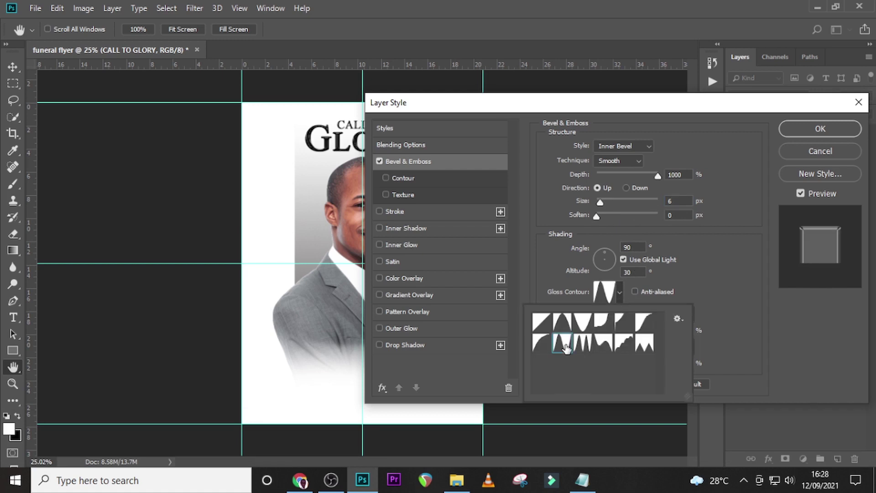
{"action": "left_click", "coordinate": [716, 277]}
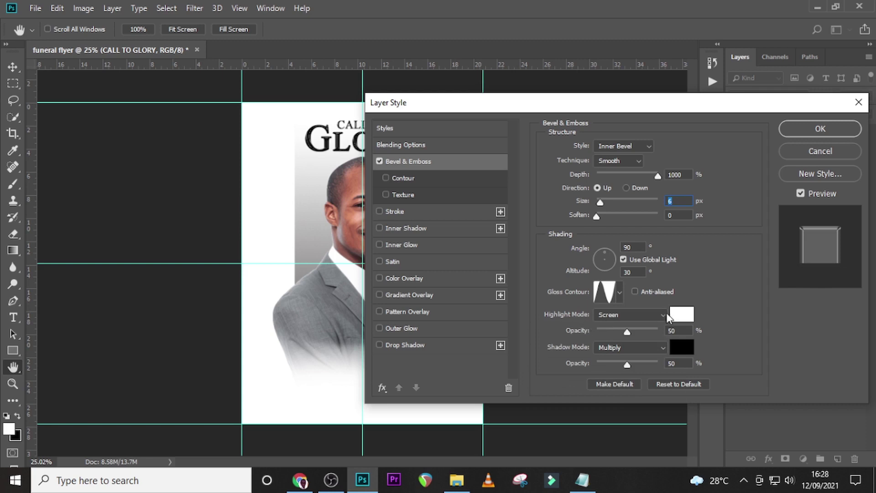
Set the bevel highlight to #892424 and shadow to #210101, then apply the style.
{"action": "left_click", "coordinate": [687, 313]}
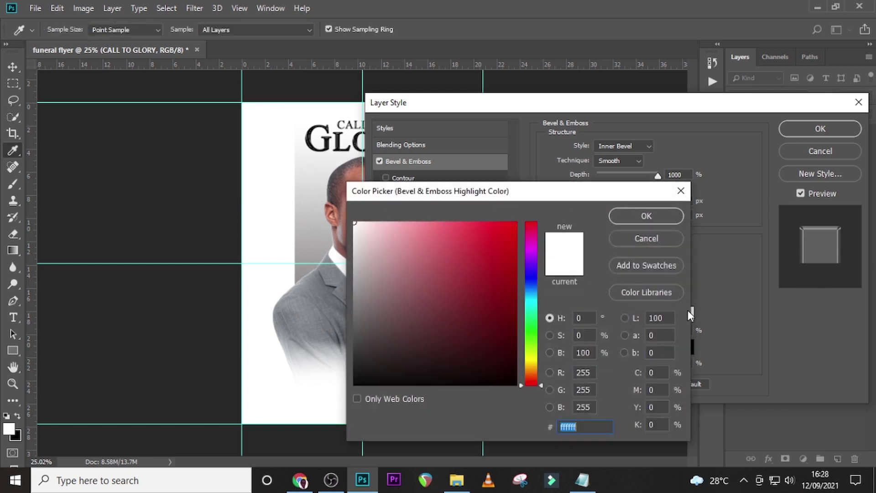
{"action": "type", "text": "8"}
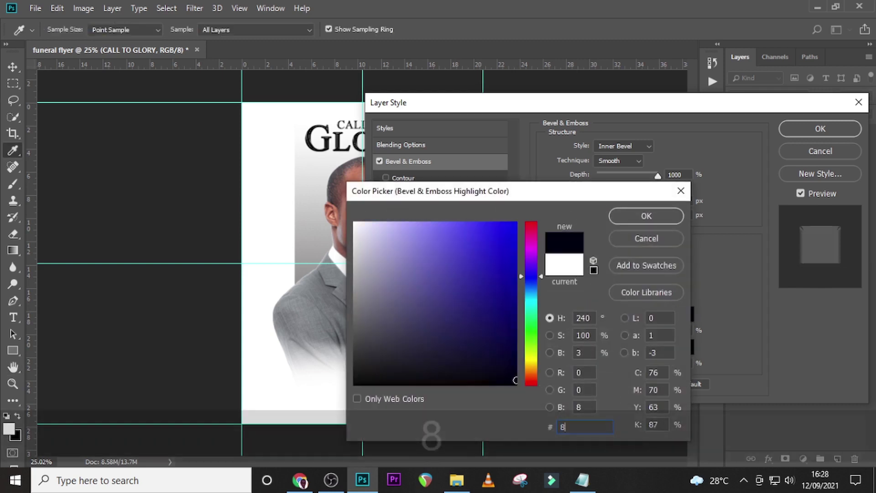
{"action": "type", "text": "92"}
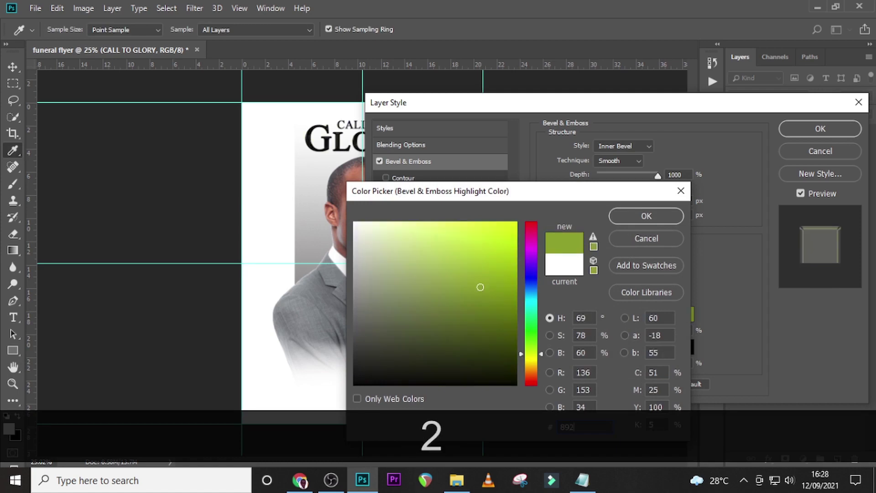
{"action": "type", "text": "424"}
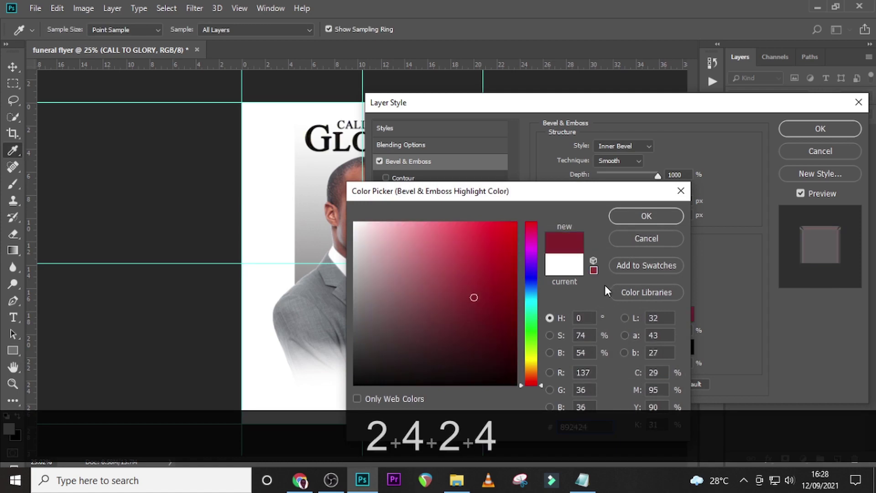
{"action": "left_click", "coordinate": [646, 218]}
{"action": "left_click", "coordinate": [684, 348]}
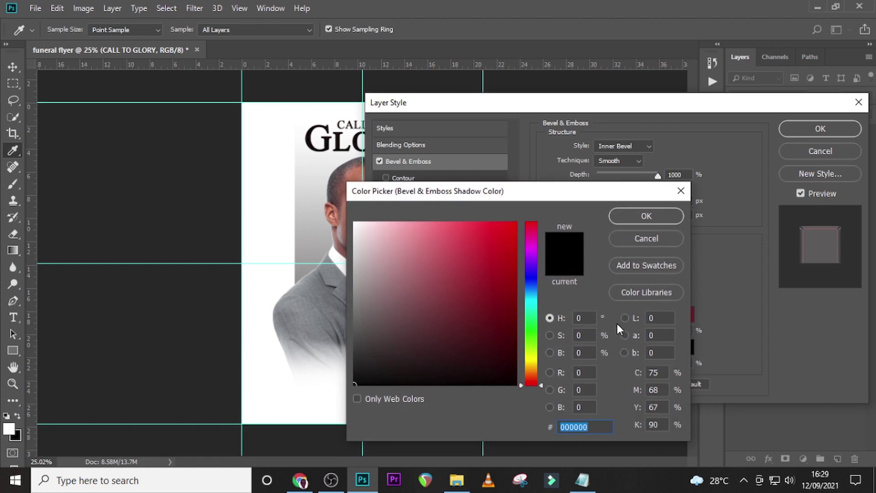
{"action": "type", "text": "210101"}
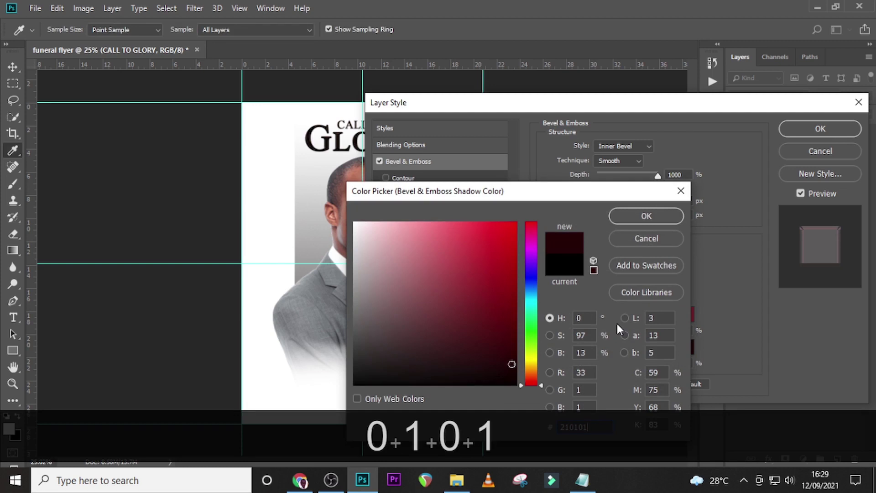
{"action": "left_click", "coordinate": [645, 219]}
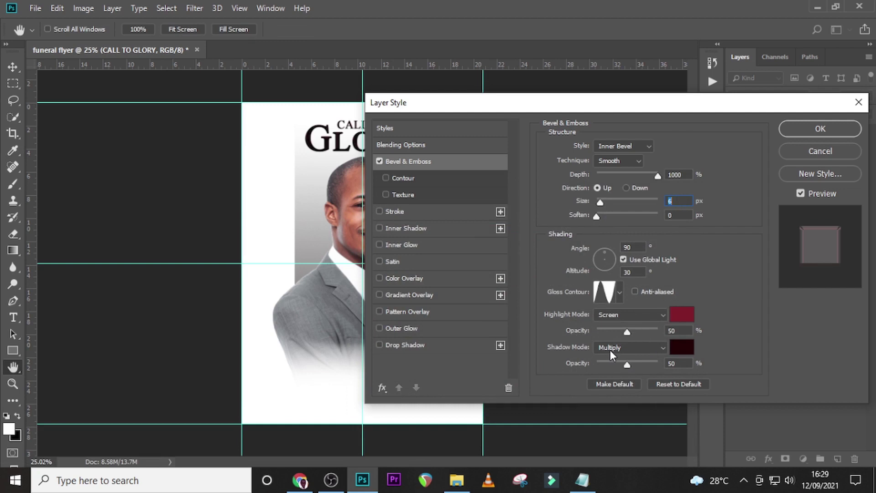
{"action": "left_click", "coordinate": [814, 132]}
Zoom in on the flyer and collapse the CALL TO GLORY headline's effects list.
{"action": "key", "text": "ctrl+equal"}
{"action": "key", "text": "ctrl+equal"}
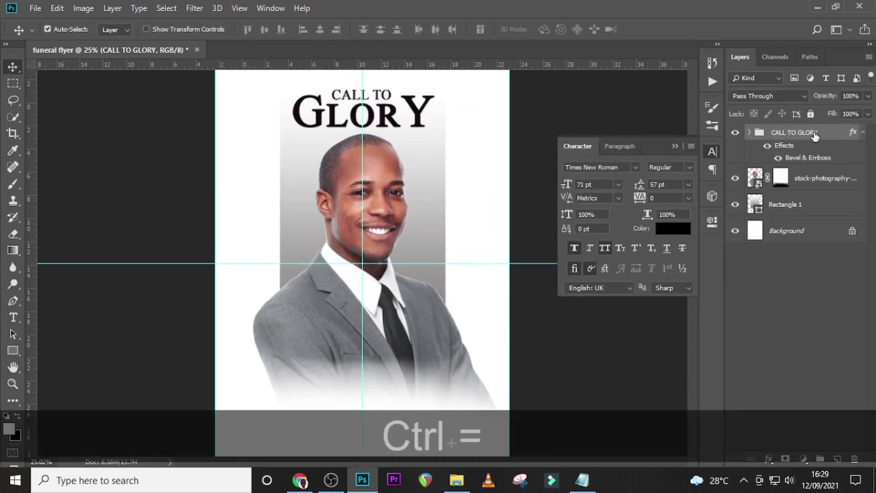
{"action": "scroll", "coordinate": [388, 224], "scroll_direction": "up", "scroll_amount": 5}
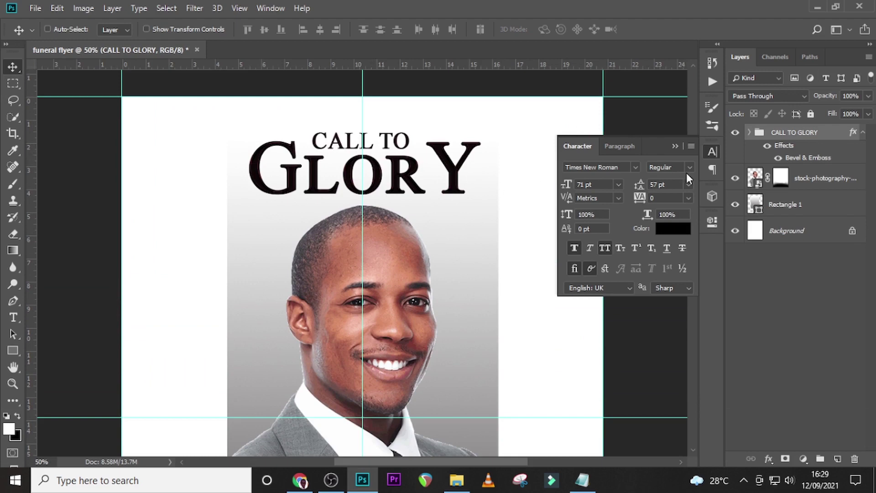
{"action": "left_click", "coordinate": [862, 133]}
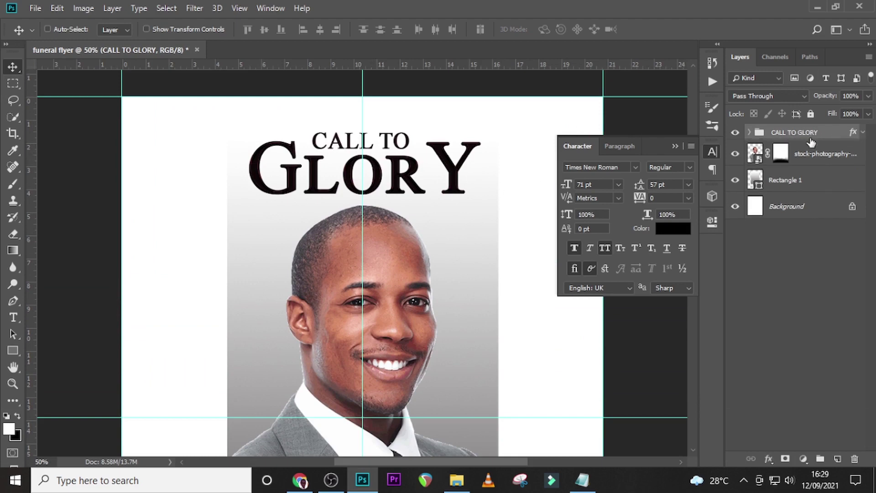
Drag the gold texture jpg from the flyer images folder into the flyer.
{"action": "left_click", "coordinate": [457, 484]}
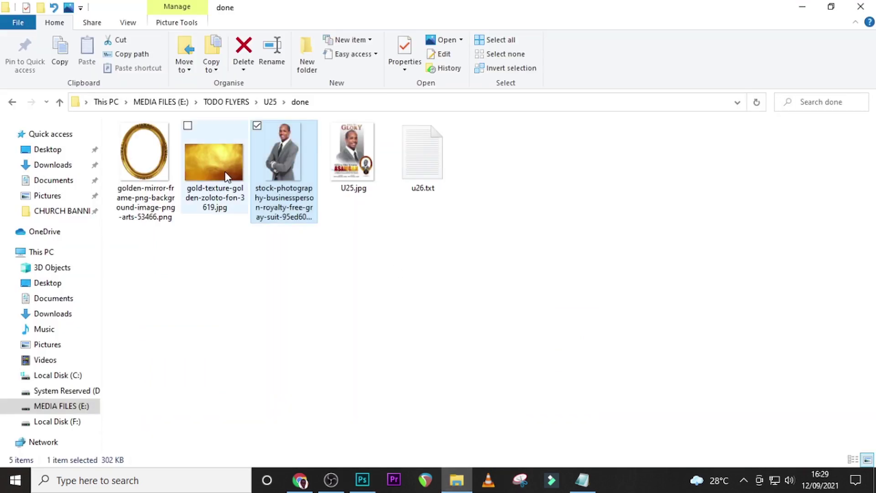
{"action": "left_click", "coordinate": [227, 175]}
{"action": "left_click_drag", "start_coordinate": [212, 173], "coordinate": [380, 300]}
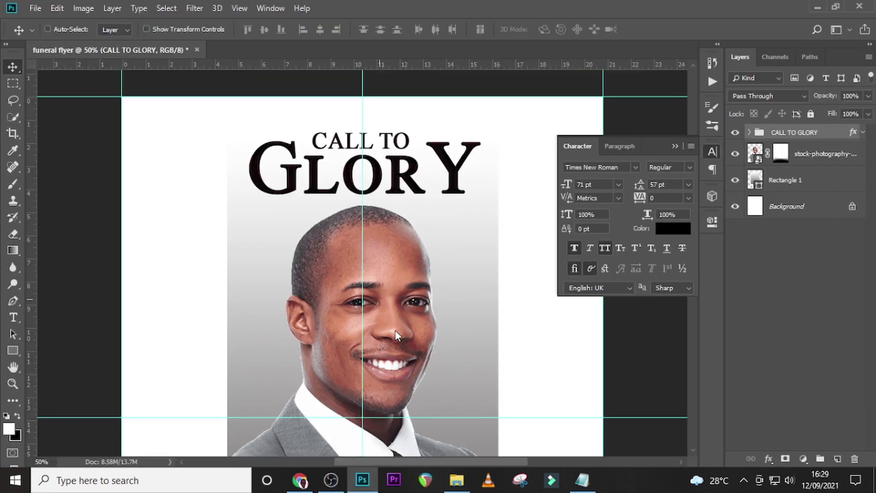
Scale, tilt and move the gold texture over CALL TO GLORY, then clip it to the text.
{"action": "left_click_drag", "start_coordinate": [578, 413], "coordinate": [444, 279]}
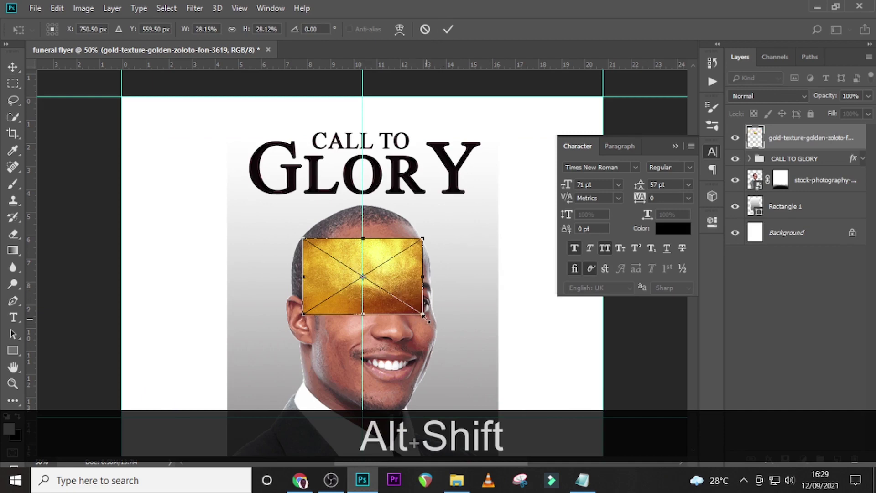
{"action": "left_click_drag", "start_coordinate": [426, 319], "coordinate": [466, 348]}
{"action": "left_click_drag", "start_coordinate": [429, 274], "coordinate": [423, 208]}
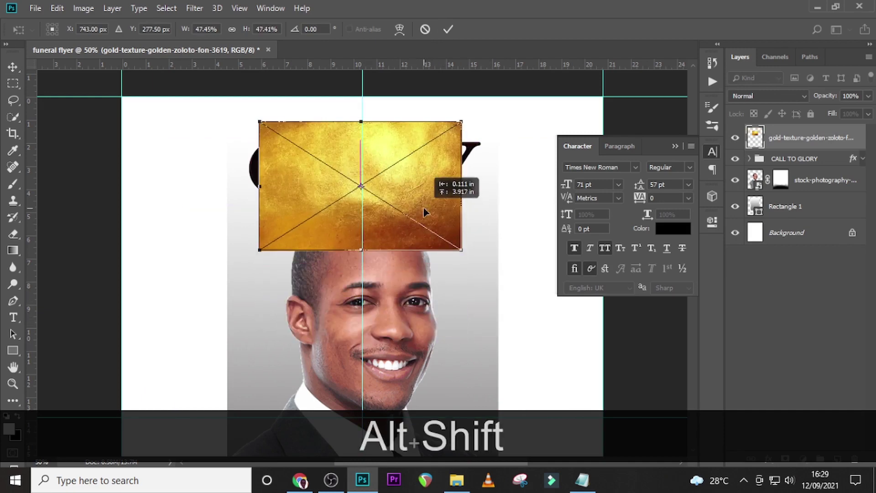
{"action": "left_click_drag", "start_coordinate": [459, 250], "coordinate": [507, 269]}
{"action": "left_click_drag", "start_coordinate": [526, 226], "coordinate": [536, 275]}
{"action": "left_click_drag", "start_coordinate": [470, 234], "coordinate": [472, 177]}
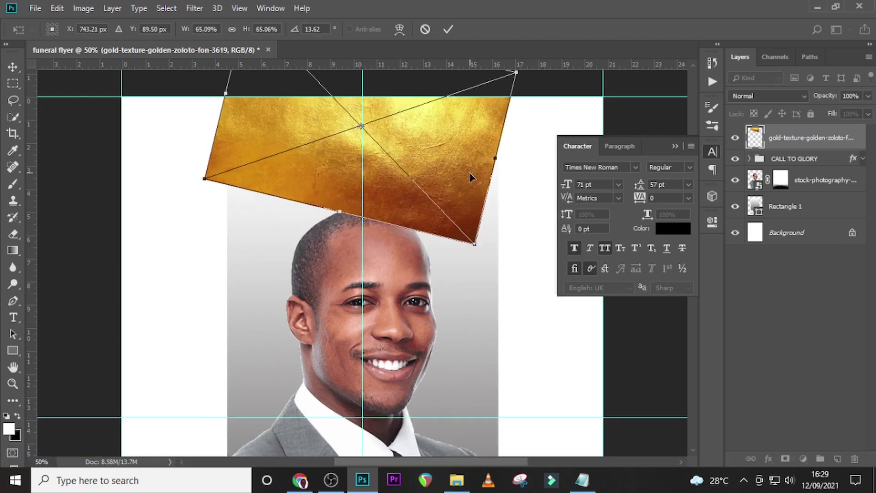
{"action": "key", "text": "Return"}
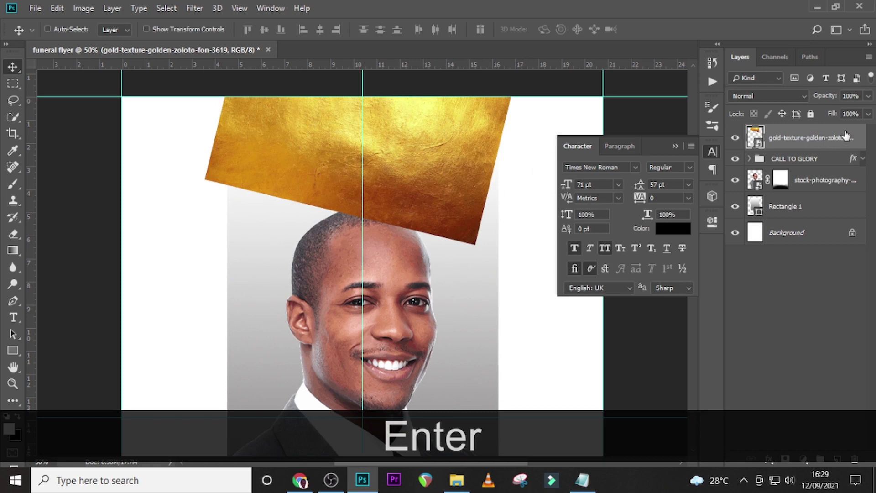
{"action": "right_click", "coordinate": [842, 137]}
{"action": "left_click", "coordinate": [744, 268]}
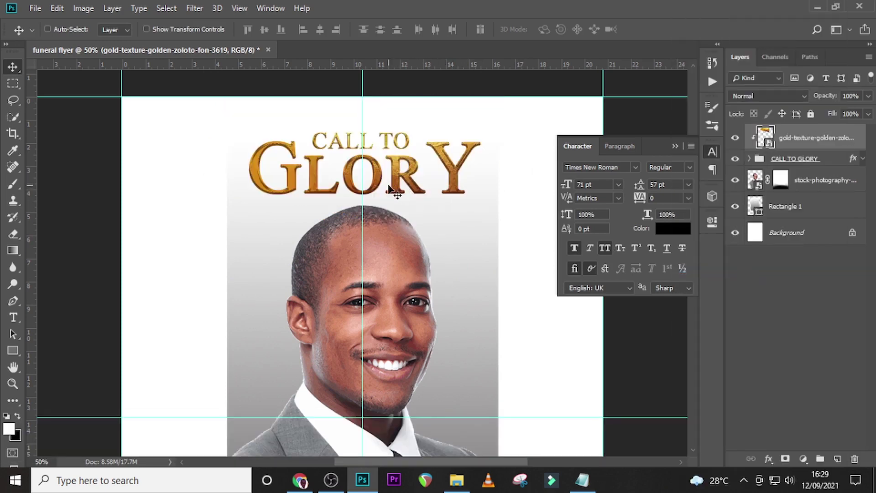
Add a Curves adjustment layer clipped to the gold texture.
{"action": "key", "text": "ctrl+minus"}
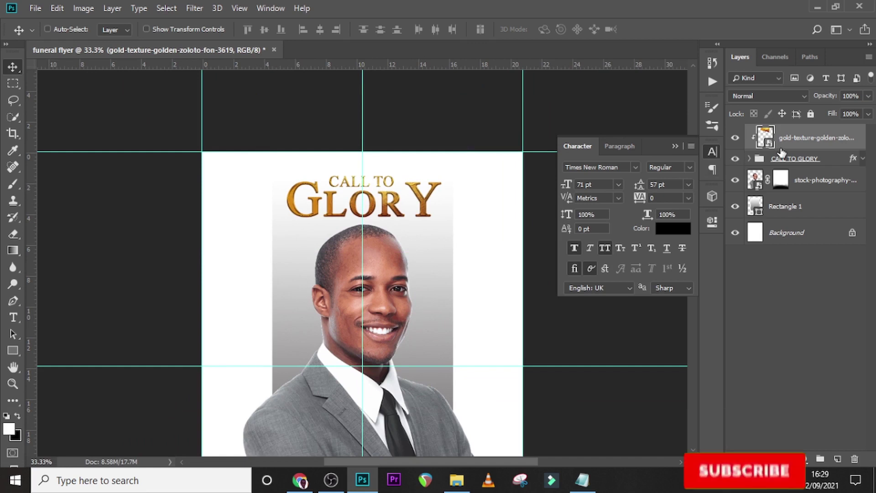
{"action": "left_click", "coordinate": [804, 459]}
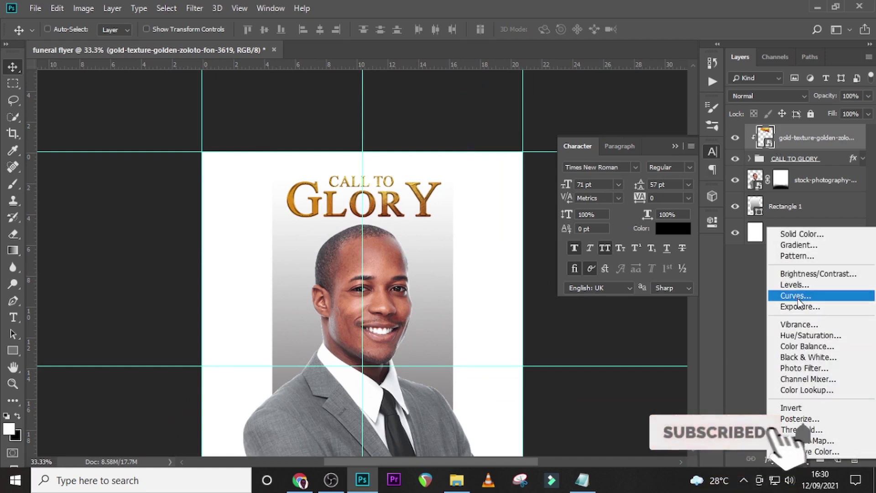
{"action": "left_click", "coordinate": [798, 297]}
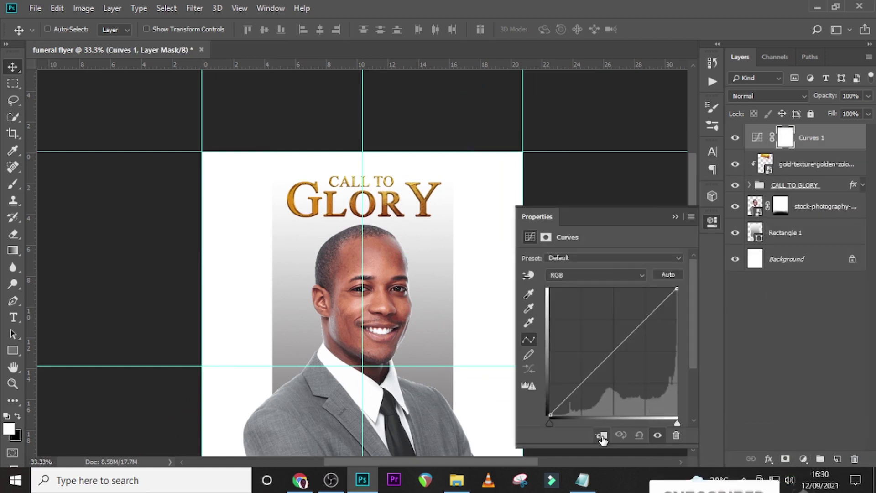
{"action": "left_click", "coordinate": [602, 435]}
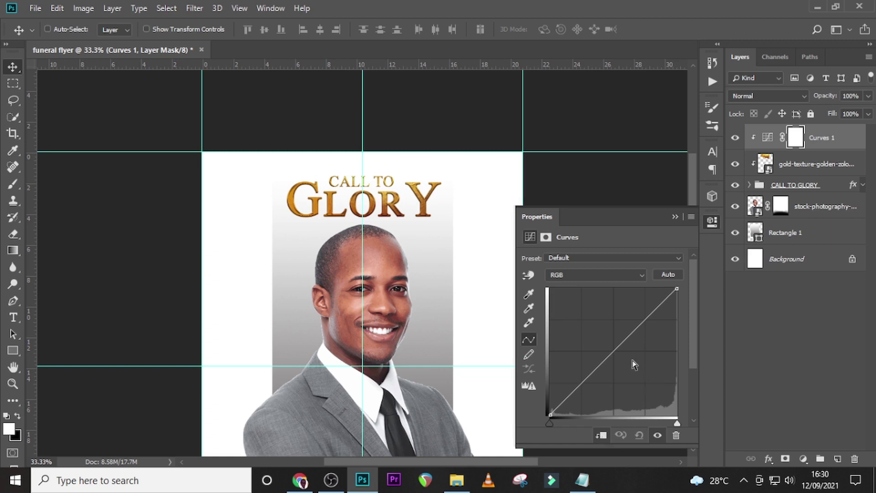
Bend the tone curve steeper to darken the gold headline to a deep red-gold.
{"action": "left_click", "coordinate": [633, 333]}
{"action": "left_click_drag", "start_coordinate": [634, 334], "coordinate": [646, 369]}
{"action": "left_click_drag", "start_coordinate": [621, 408], "coordinate": [595, 415]}
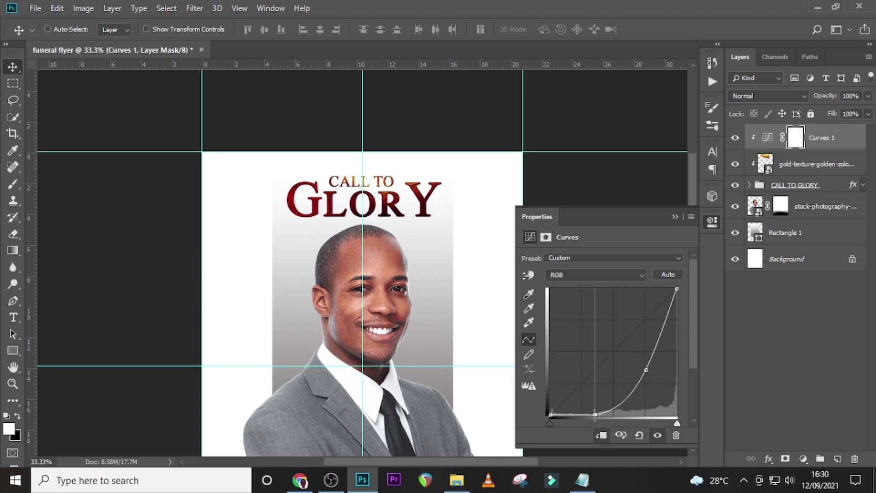
{"action": "left_click_drag", "start_coordinate": [595, 415], "coordinate": [593, 415]}
Switch to the Type tool, fit the whole flyer on screen and collapse the Curves properties.
{"action": "left_click", "coordinate": [814, 168]}
{"action": "left_click", "coordinate": [823, 140]}
{"action": "key", "text": "t"}
{"action": "scroll", "coordinate": [363, 344], "scroll_direction": "down", "scroll_amount": 3}
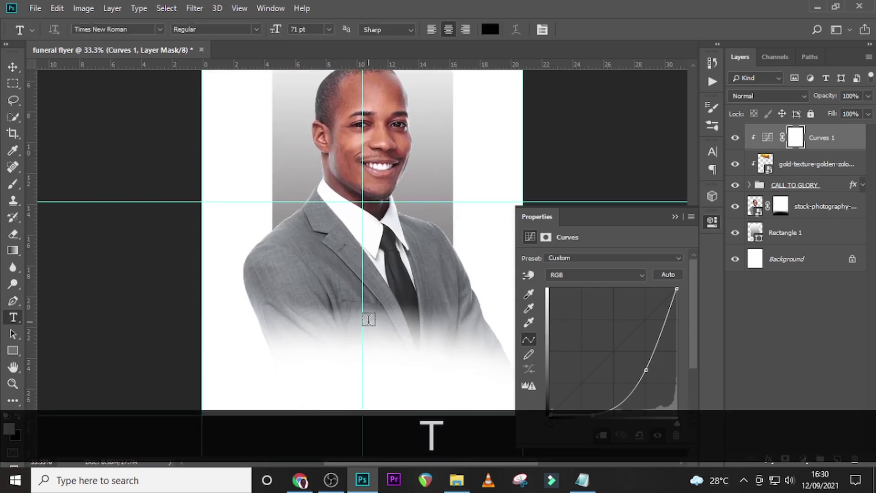
{"action": "key", "text": "ctrl+minus"}
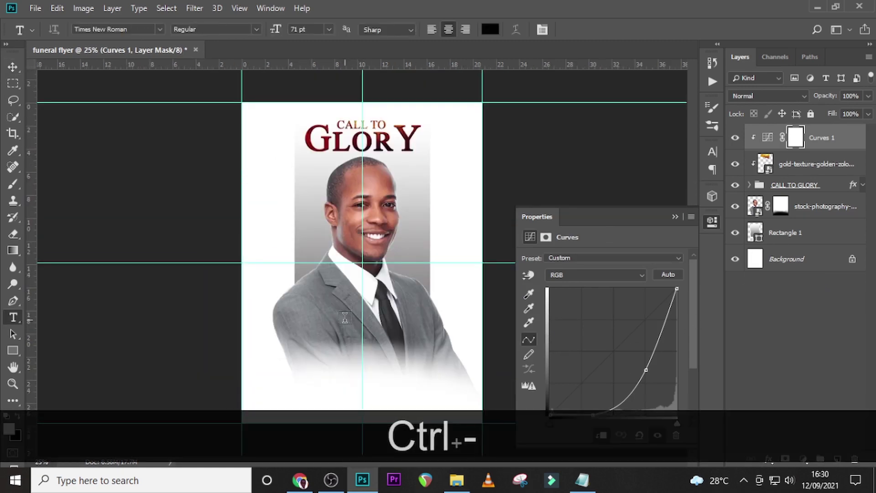
{"action": "key", "text": "ctrl+0"}
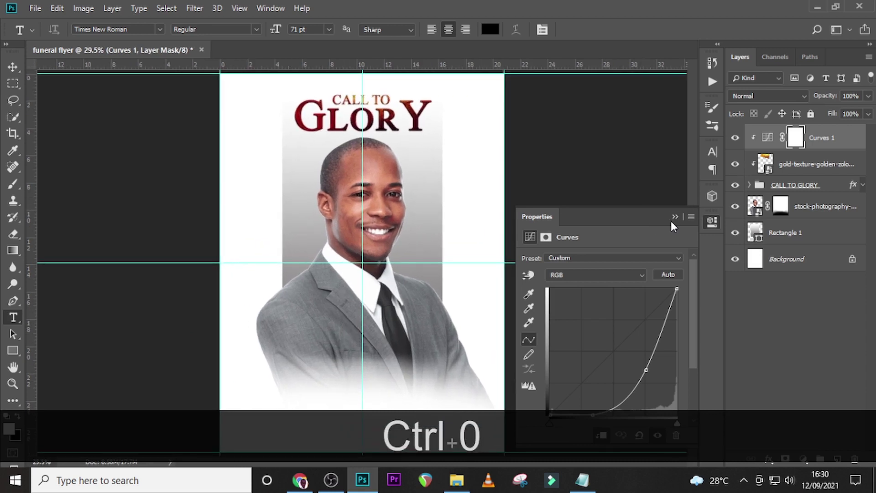
{"action": "left_click", "coordinate": [675, 217]}
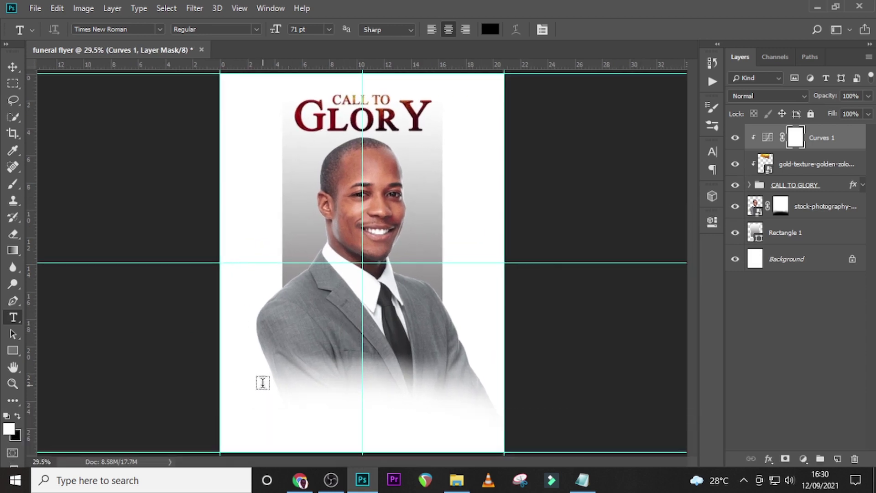
Copy the deceased's full name from the notes file and paste it as text on the flyer.
{"action": "left_click", "coordinate": [263, 383]}
{"action": "left_click", "coordinate": [585, 485]}
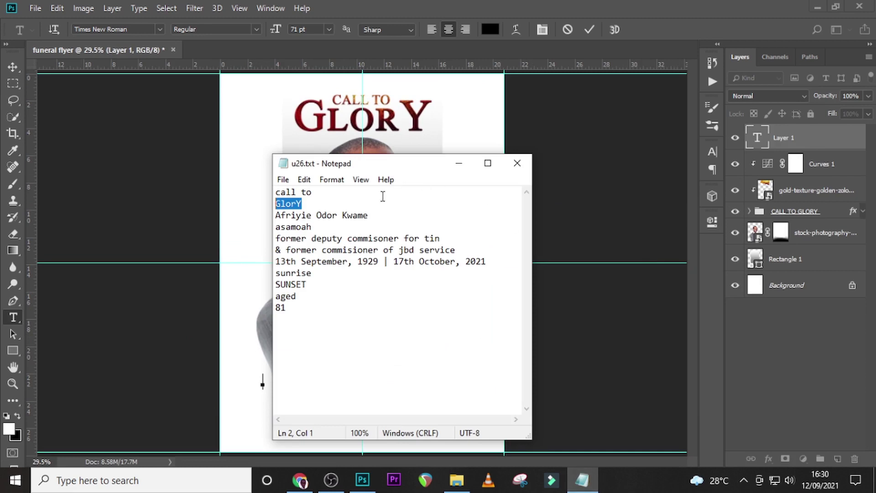
{"action": "left_click_drag", "start_coordinate": [380, 215], "coordinate": [274, 218]}
{"action": "key", "text": "ctrl+c"}
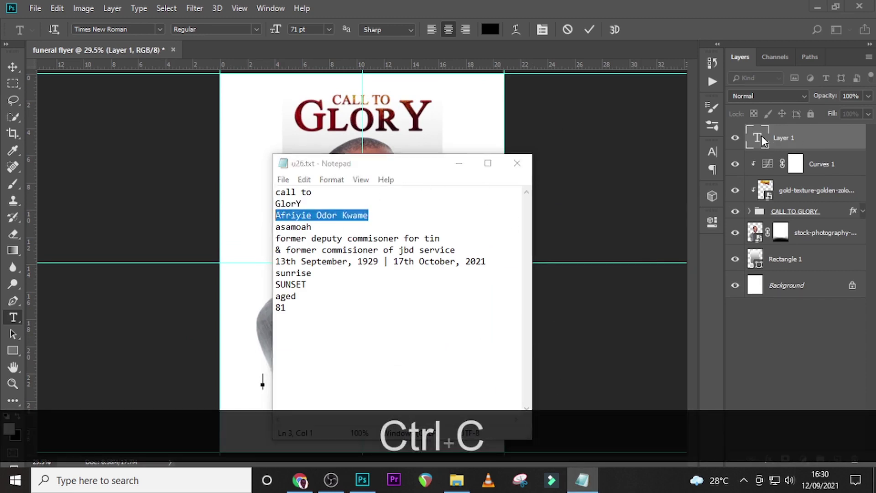
{"action": "left_click", "coordinate": [762, 136]}
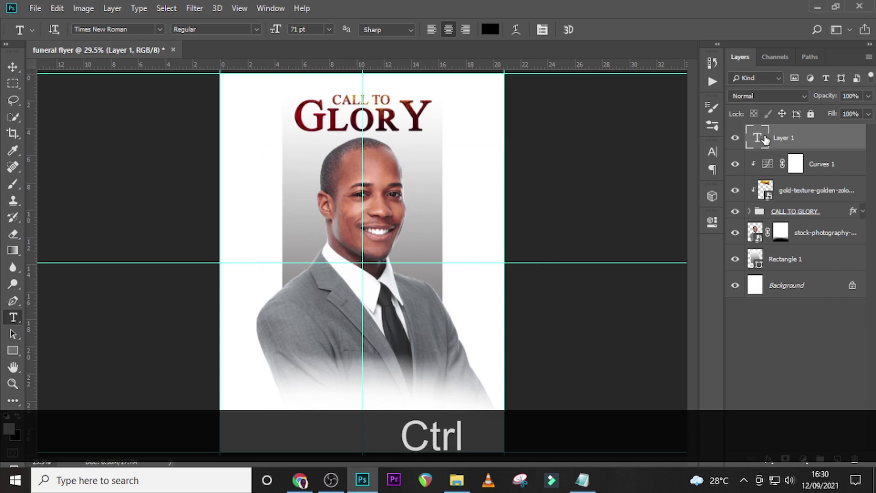
{"action": "left_click", "coordinate": [262, 372]}
{"action": "key", "text": "ctrl+v"}
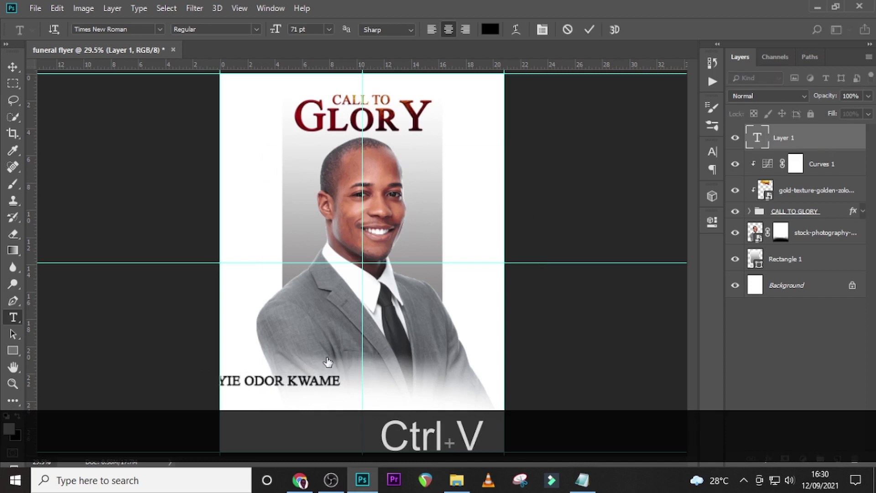
{"action": "left_click", "coordinate": [356, 356]}
Move the name text so it sits centred under the portrait.
{"action": "key", "text": "c"}
{"action": "key", "text": "v"}
{"action": "left_click_drag", "start_coordinate": [271, 380], "coordinate": [325, 386]}
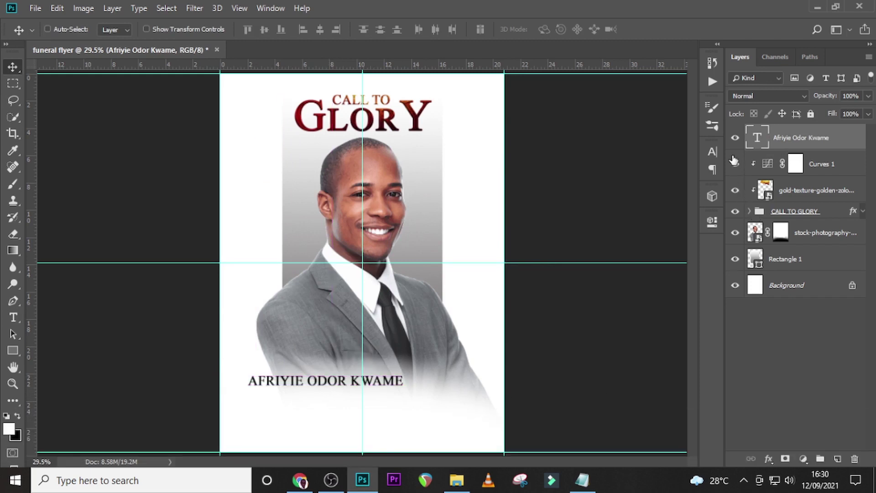
{"action": "left_click", "coordinate": [712, 153]}
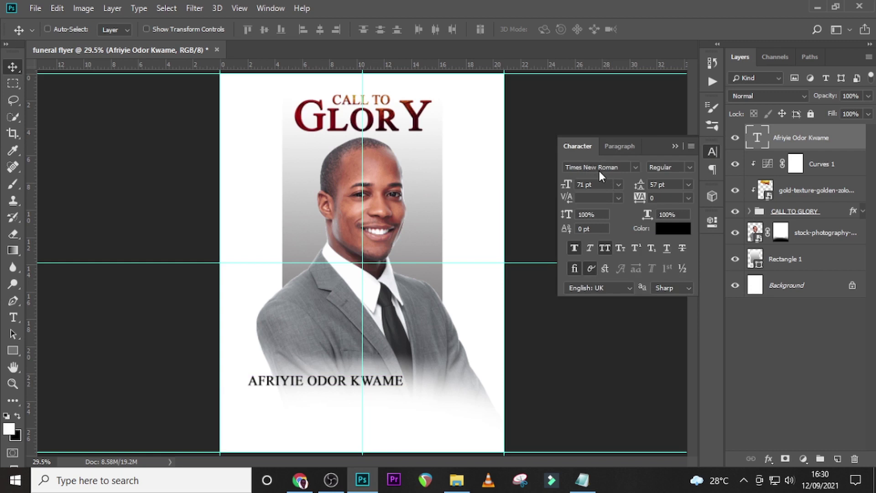
Set the name text to 87 pt with All Caps turned off.
{"action": "left_click_drag", "start_coordinate": [602, 186], "coordinate": [567, 185]}
{"action": "type", "text": "87"}
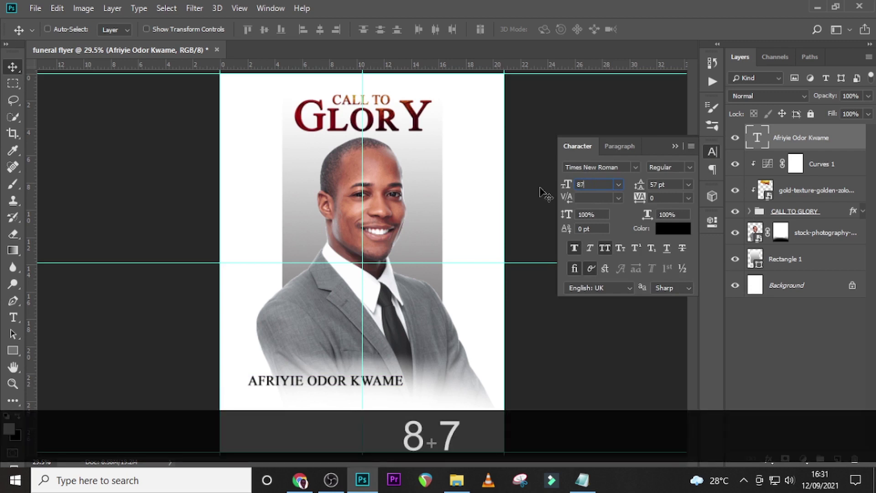
{"action": "key", "text": "Return"}
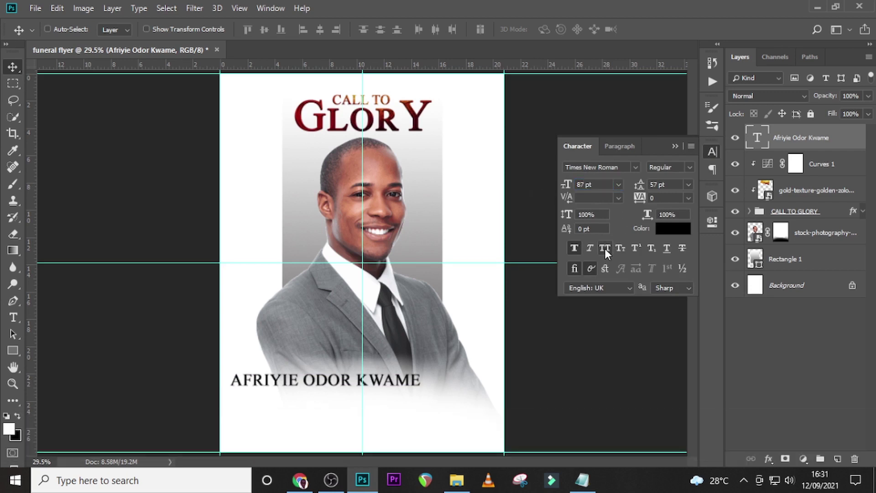
{"action": "left_click", "coordinate": [605, 249]}
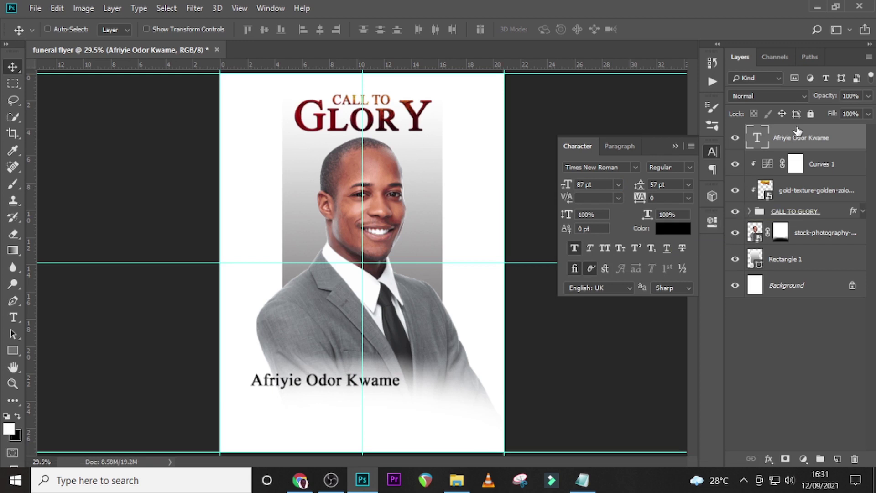
Nudge the name slightly left and duplicate it as a copy just below.
{"action": "key", "text": "ctrl+t"}
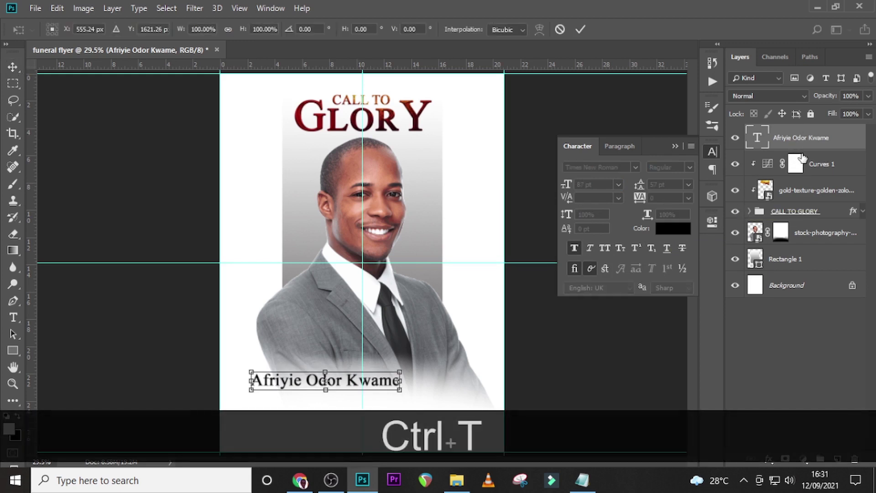
{"action": "key", "text": "Left"}
{"action": "key", "text": "Left"}
{"action": "key", "text": "Left"}
{"action": "key", "text": "Return"}
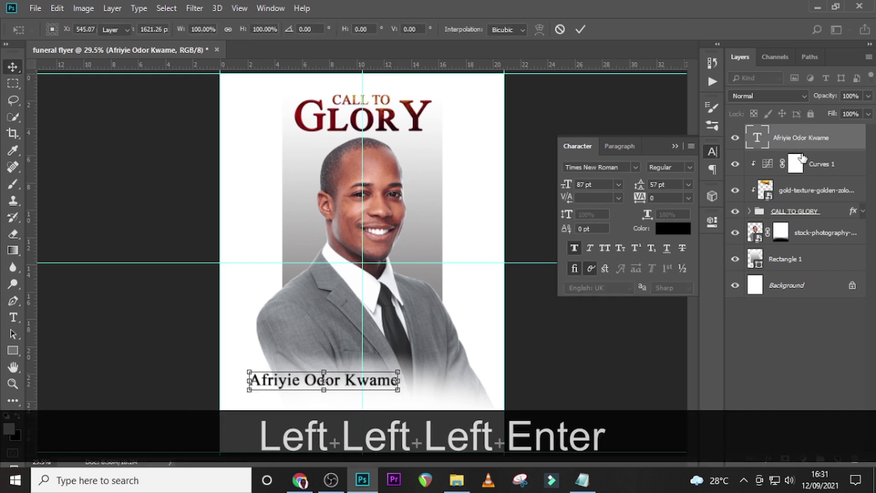
{"action": "key", "text": "ctrl+j"}
{"action": "key", "text": "shift+Down"}
{"action": "key", "text": "shift+Down"}
{"action": "key", "text": "shift+Down"}
{"action": "key", "text": "shift+Down"}
{"action": "key", "text": "shift+Down"}
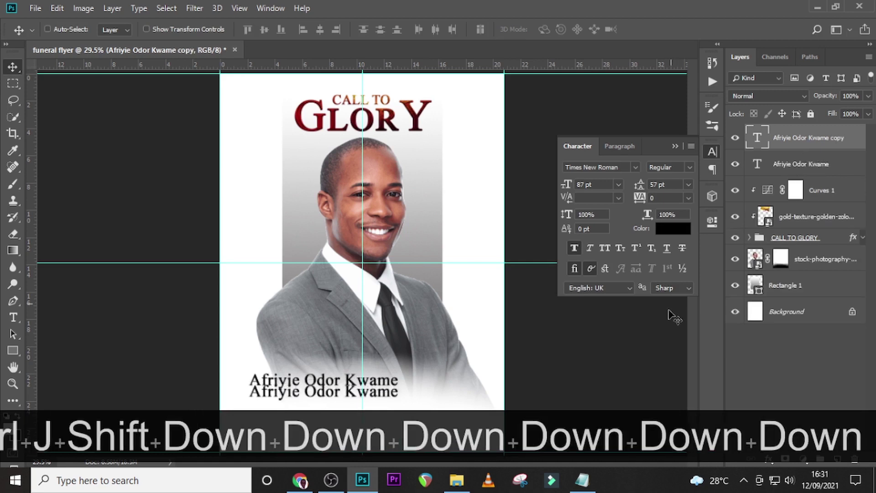
{"action": "left_click", "coordinate": [582, 480]}
Replace the duplicate line with the surname copied from the notes, in All Caps.
{"action": "left_click_drag", "start_coordinate": [318, 227], "coordinate": [260, 232]}
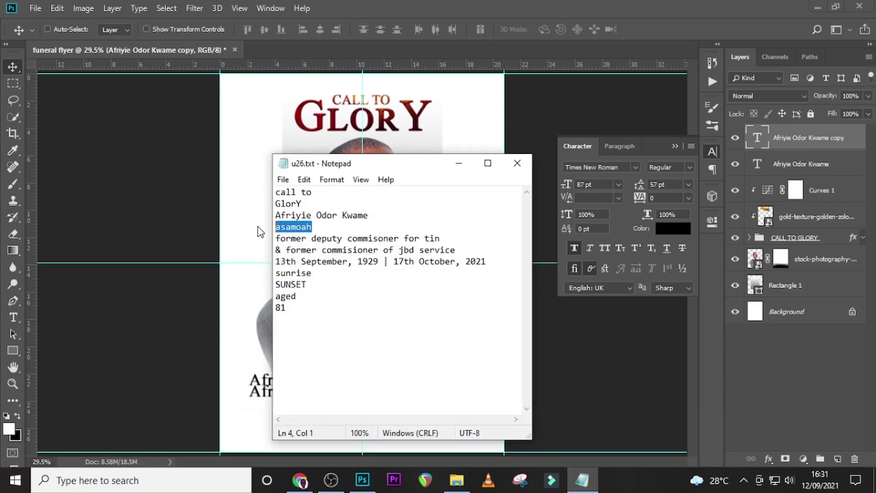
{"action": "key", "text": "ctrl+c"}
{"action": "double_click", "coordinate": [758, 138]}
{"action": "key", "text": "ctrl+v"}
{"action": "left_click", "coordinate": [758, 141]}
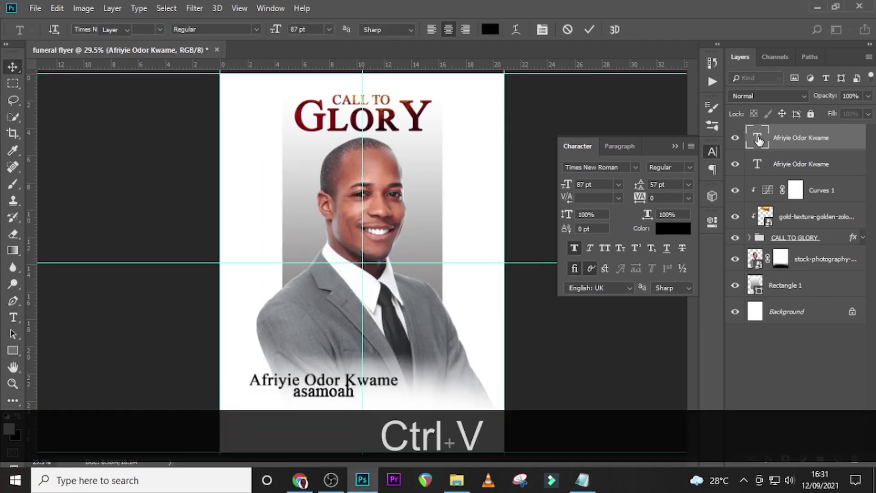
{"action": "left_click", "coordinate": [605, 248]}
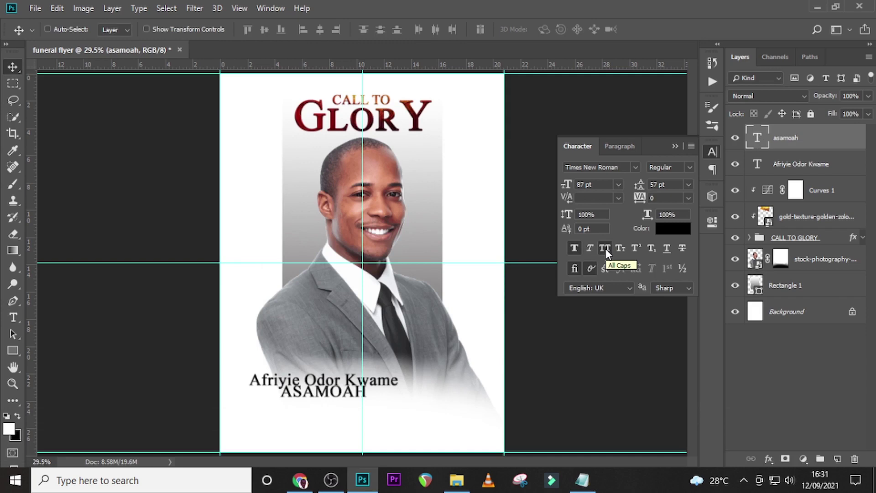
Set the surname in the Impact font at 202 pt.
{"action": "left_click", "coordinate": [636, 168]}
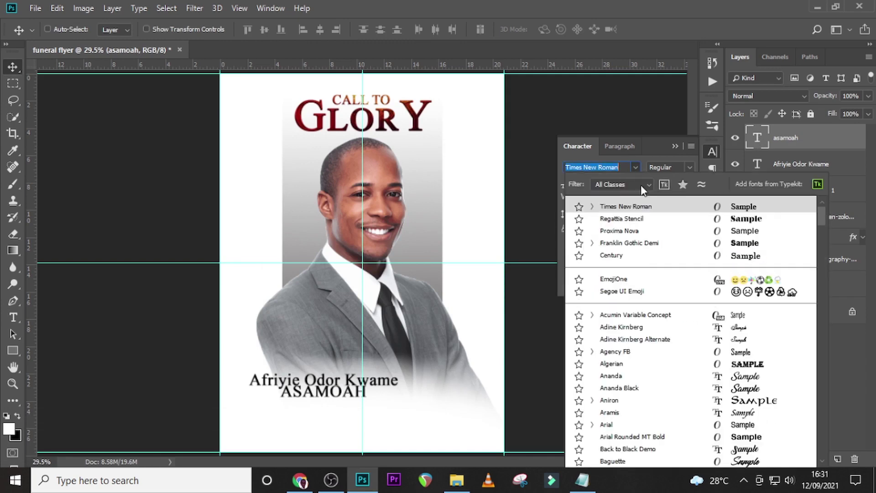
{"action": "left_click_drag", "start_coordinate": [819, 213], "coordinate": [818, 308]}
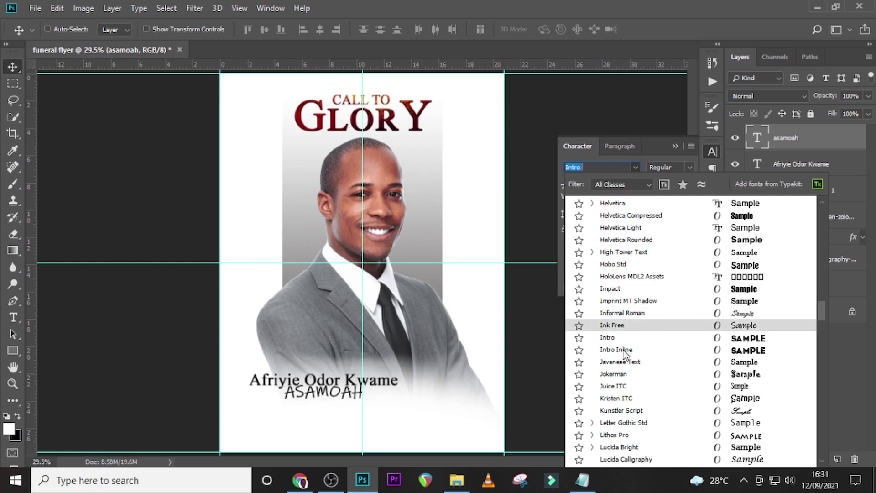
{"action": "left_click", "coordinate": [612, 289]}
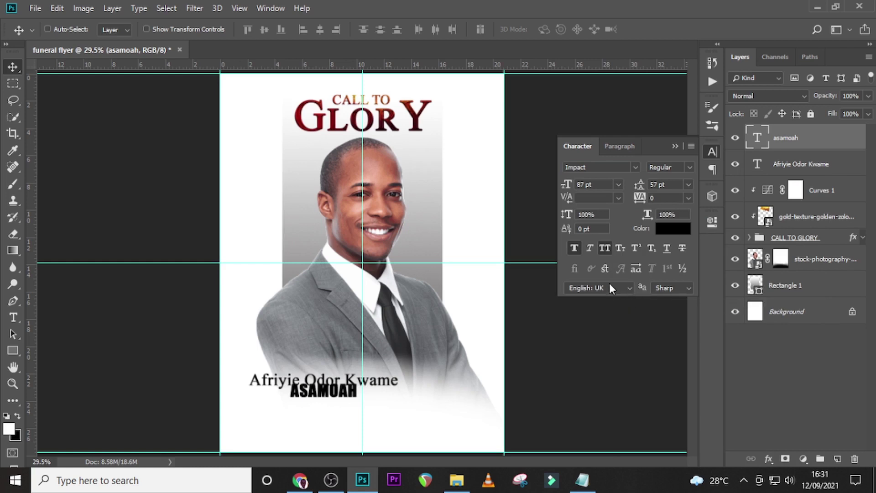
{"action": "left_click_drag", "start_coordinate": [602, 186], "coordinate": [561, 185]}
{"action": "type", "text": "202"}
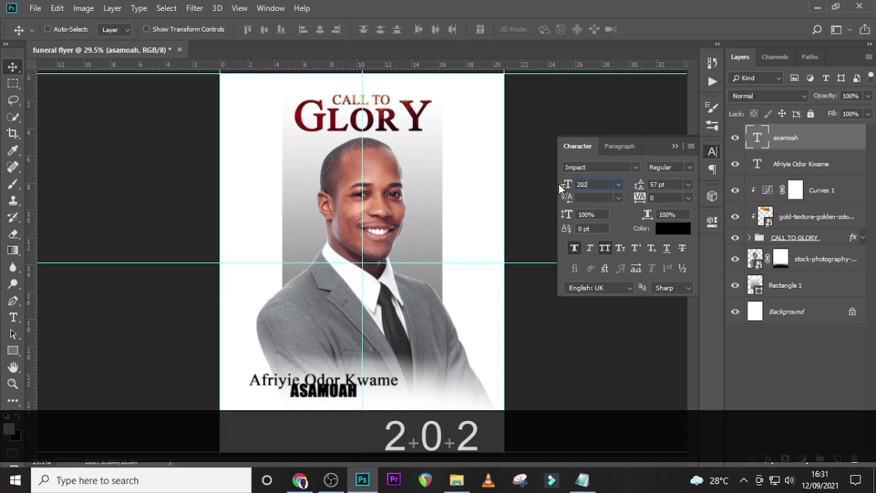
{"action": "key", "text": "Return"}
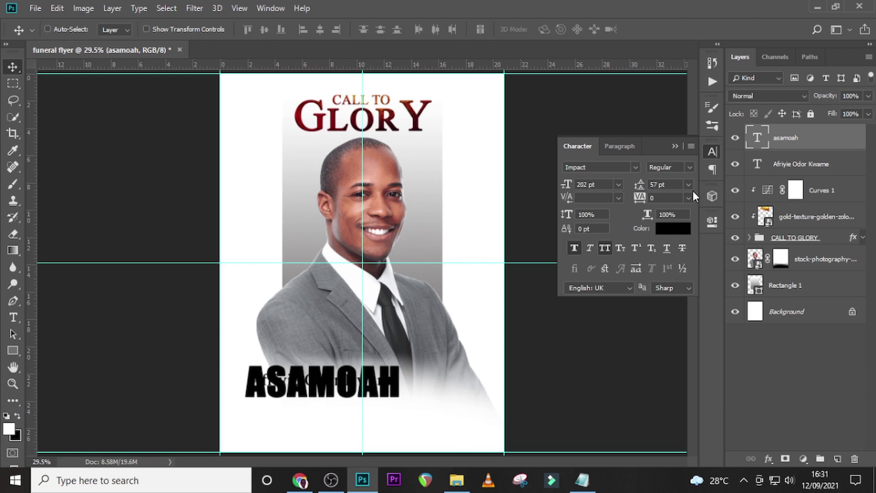
Position the surname just beneath the full name line.
{"action": "key", "text": "ctrl+equal"}
{"action": "scroll", "coordinate": [422, 231], "scroll_direction": "down", "scroll_amount": 2}
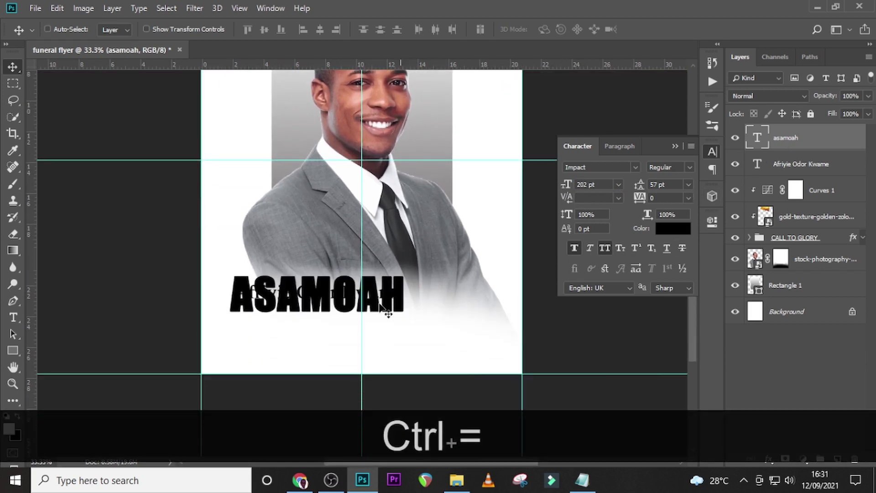
{"action": "left_click_drag", "start_coordinate": [319, 301], "coordinate": [317, 327]}
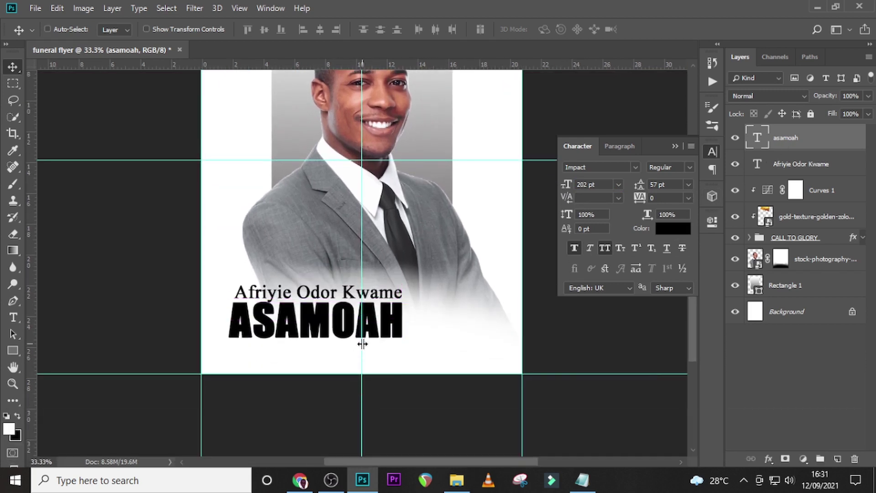
{"action": "key", "text": "Right"}
{"action": "key", "text": "Right"}
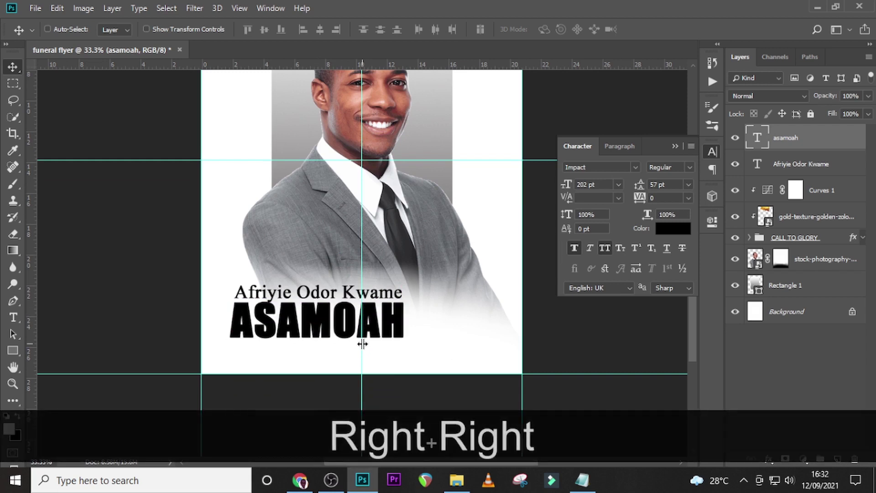
{"action": "key", "text": "Left"}
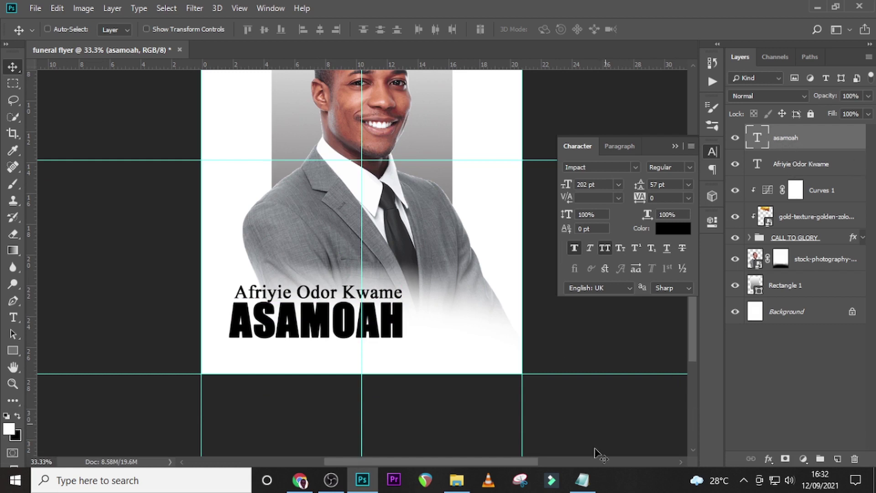
Duplicate the gold texture to the top and re-clip the Curves adjustment to the original.
{"action": "left_click", "coordinate": [817, 226]}
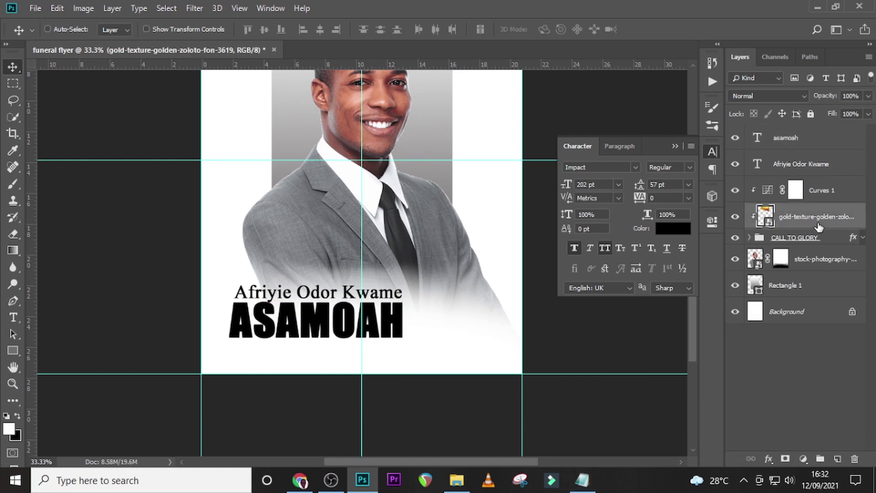
{"action": "key", "text": "ctrl+j"}
{"action": "left_click_drag", "start_coordinate": [820, 226], "coordinate": [812, 131]}
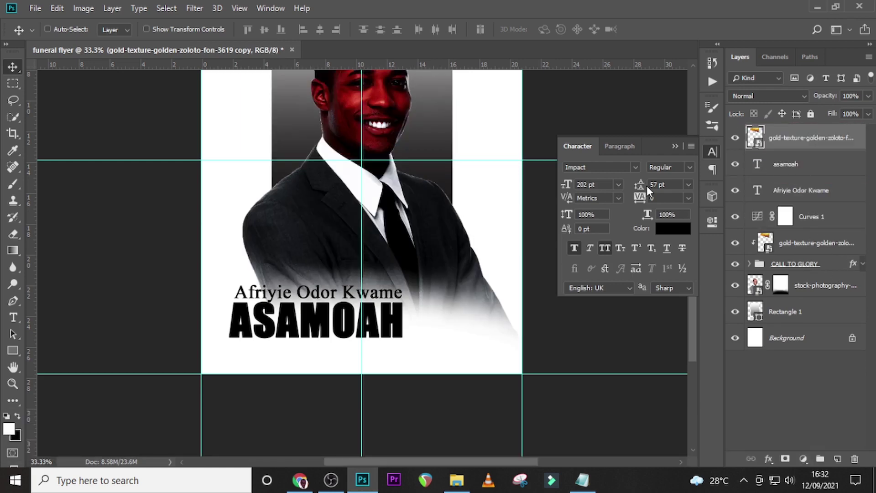
{"action": "left_click", "coordinate": [759, 220]}
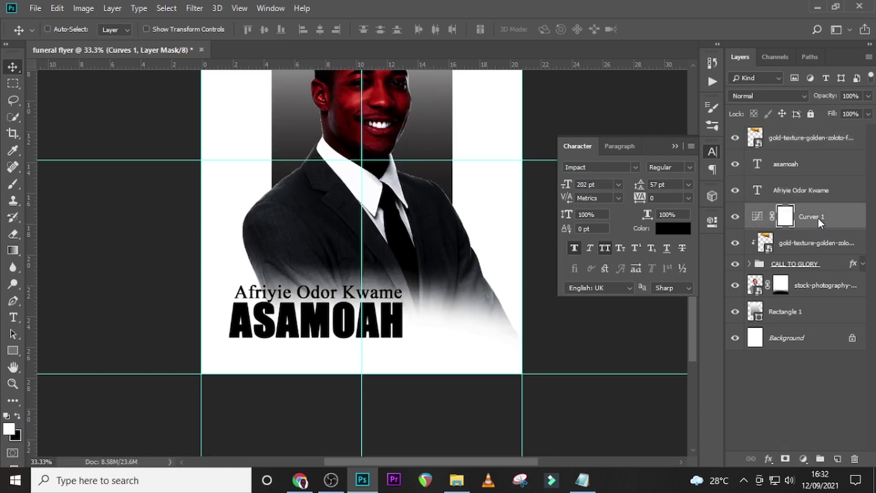
{"action": "right_click", "coordinate": [818, 217]}
{"action": "left_click", "coordinate": [689, 225]}
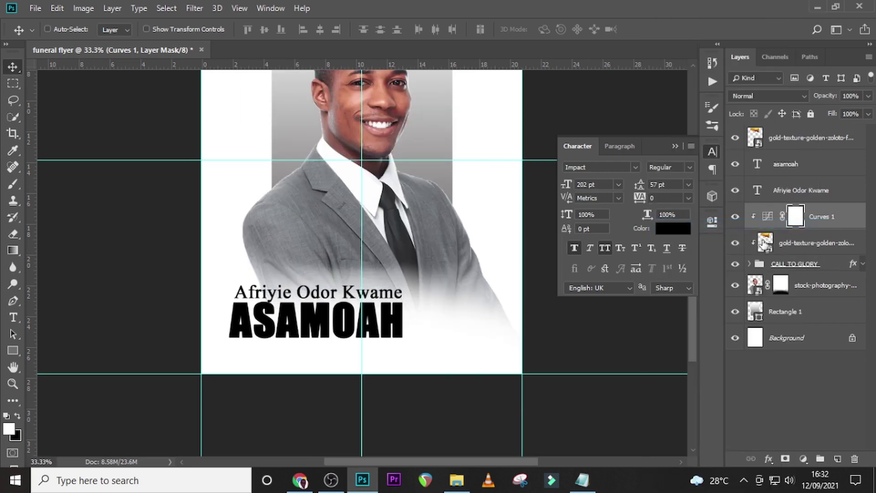
Move the gold texture copy down over the name lines and resize it.
{"action": "scroll", "coordinate": [479, 223], "scroll_direction": "up", "scroll_amount": 10}
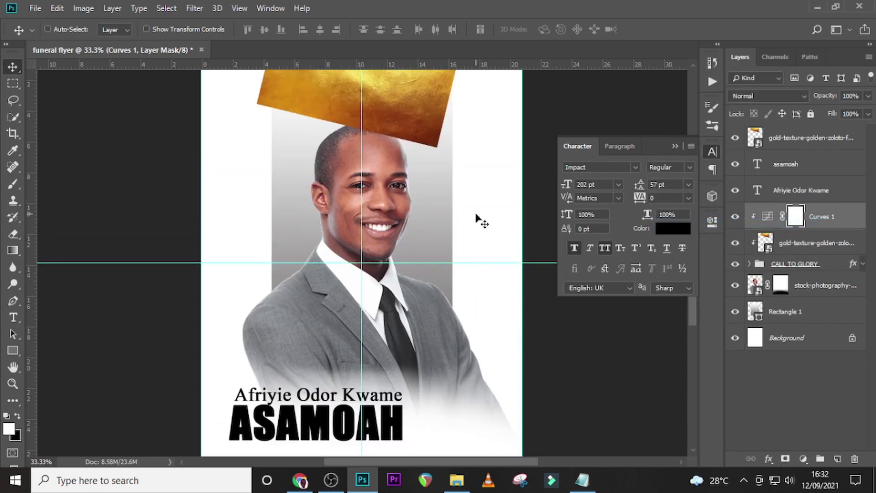
{"action": "left_click", "coordinate": [776, 146]}
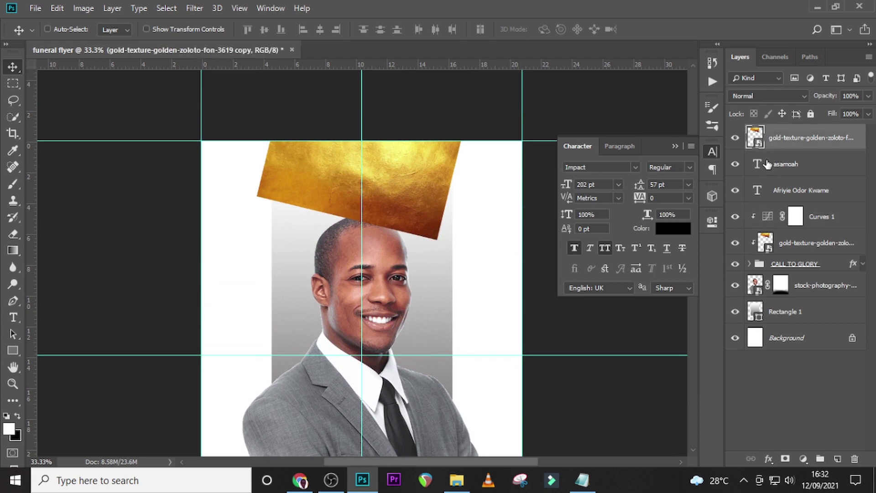
{"action": "key", "text": "ctrl+0"}
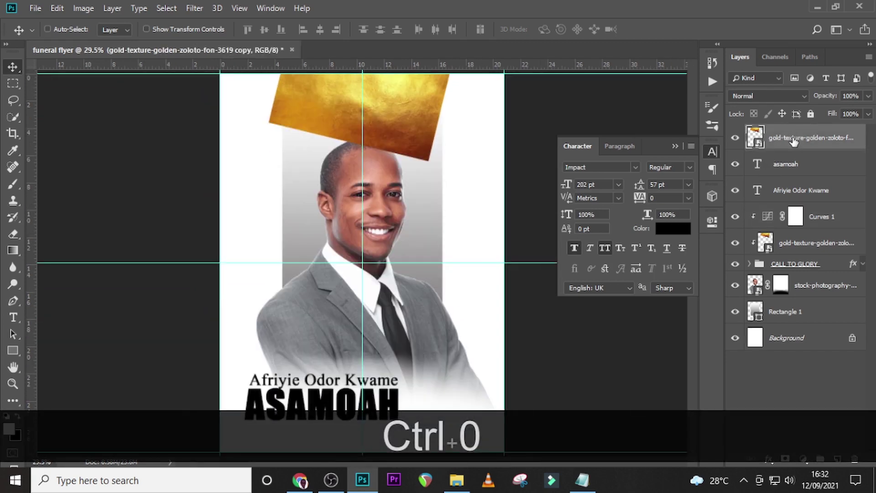
{"action": "left_click_drag", "start_coordinate": [391, 101], "coordinate": [353, 432]}
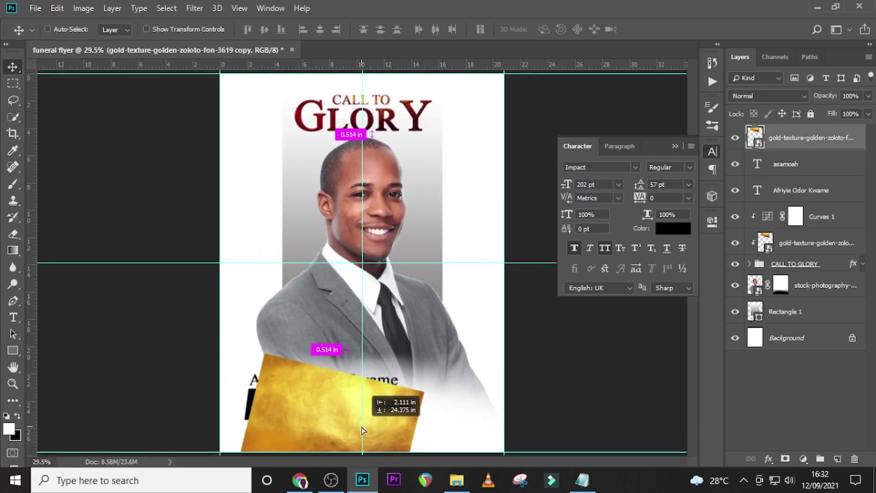
{"action": "key", "text": "ctrl+t"}
{"action": "left_click_drag", "start_coordinate": [470, 365], "coordinate": [472, 319]}
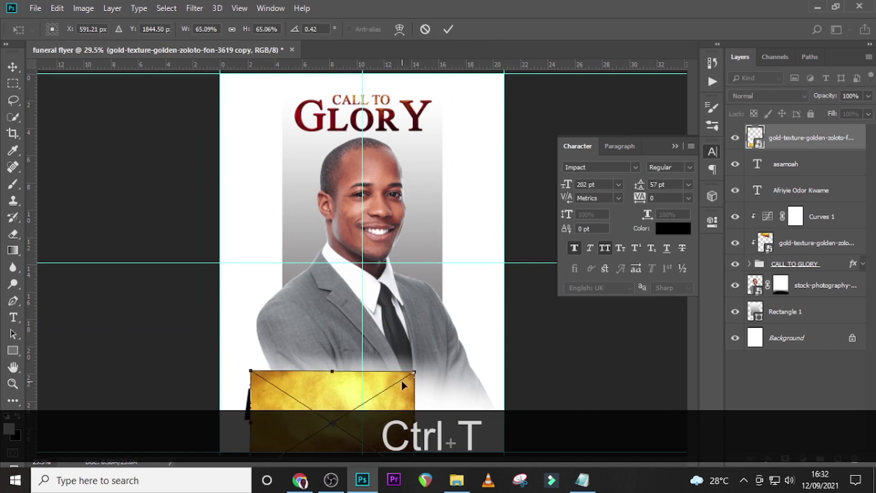
{"action": "left_click_drag", "start_coordinate": [415, 371], "coordinate": [462, 343]}
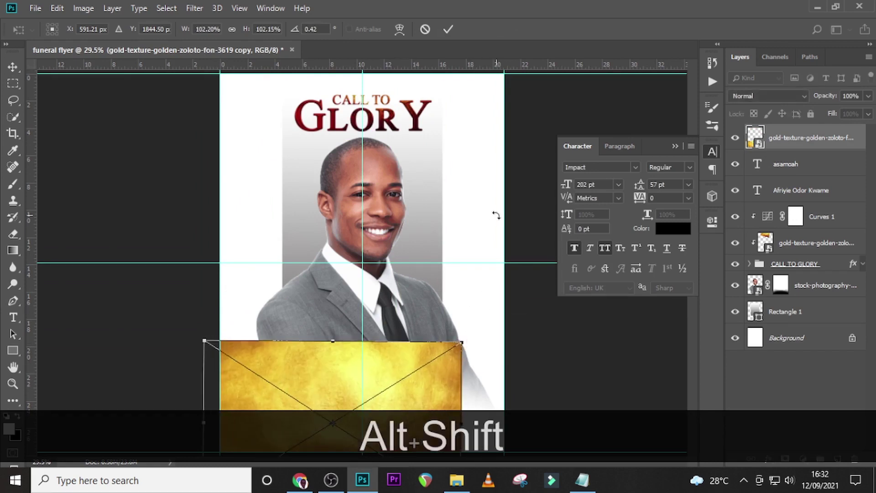
Tilt the texture copy into place and clip it into the surname text.
{"action": "key", "text": "ctrl+equal"}
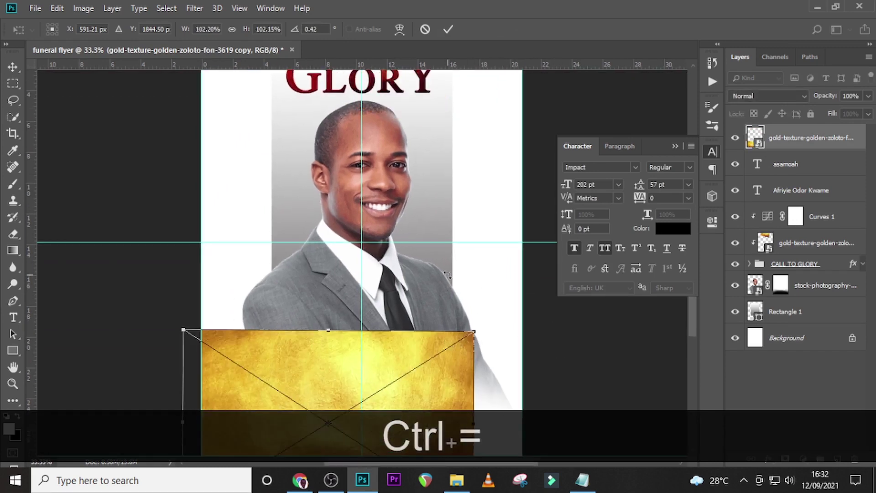
{"action": "left_click_drag", "start_coordinate": [458, 132], "coordinate": [495, 181]}
{"action": "left_click_drag", "start_coordinate": [392, 349], "coordinate": [393, 305]}
{"action": "key", "text": "Return"}
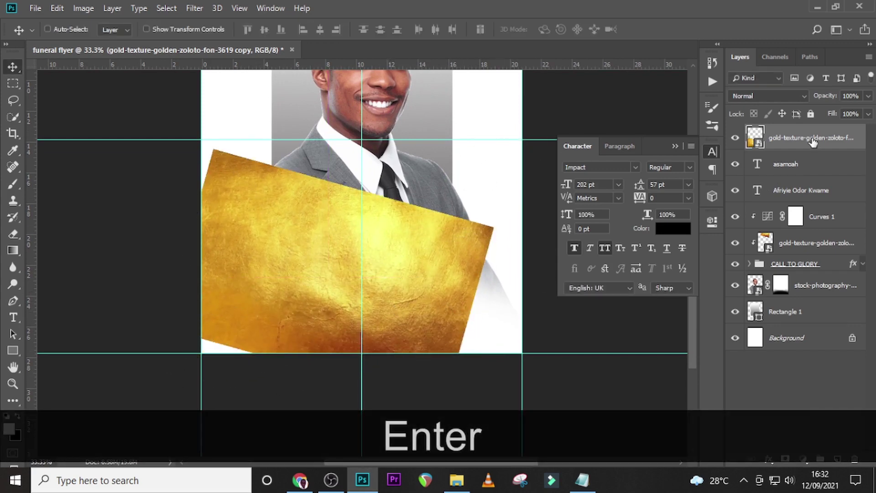
{"action": "right_click", "coordinate": [811, 139]}
{"action": "left_click", "coordinate": [703, 268]}
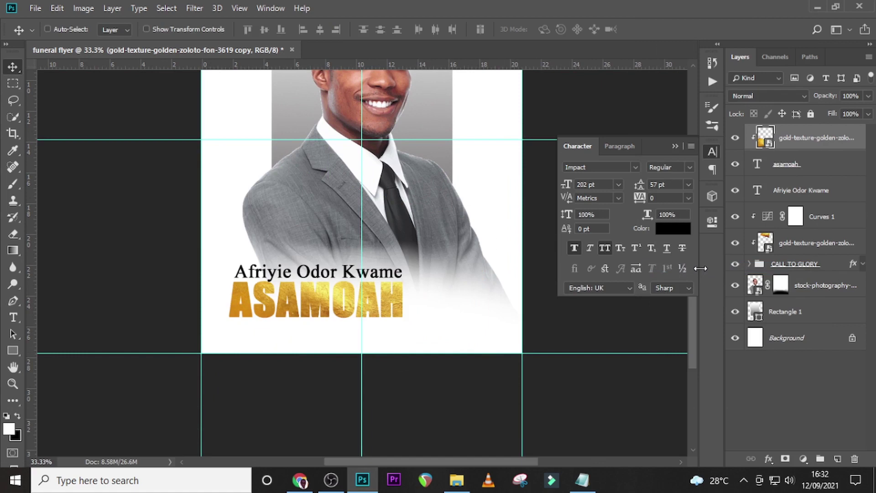
Copy Curves 1 above the surname's gold texture and clip it to deepen the colour.
{"action": "left_click", "coordinate": [819, 217]}
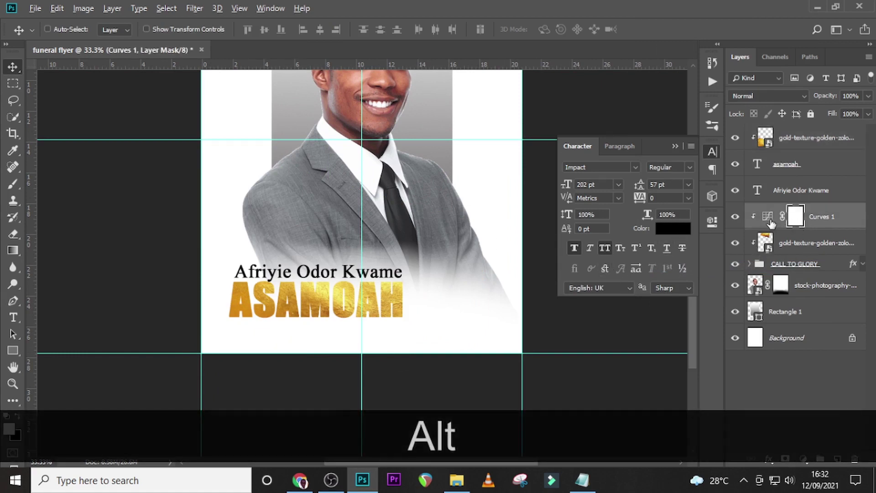
{"action": "left_click_drag", "start_coordinate": [821, 217], "coordinate": [819, 136]}
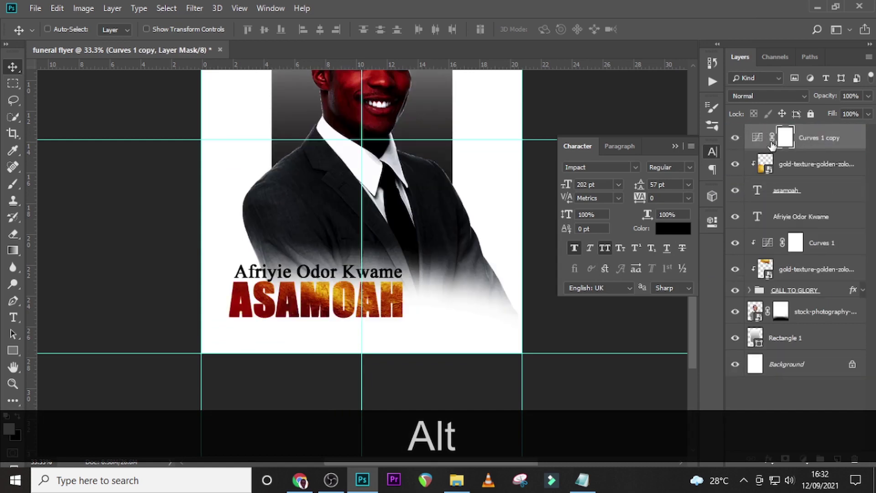
{"action": "right_click", "coordinate": [827, 143]}
{"action": "left_click", "coordinate": [783, 223]}
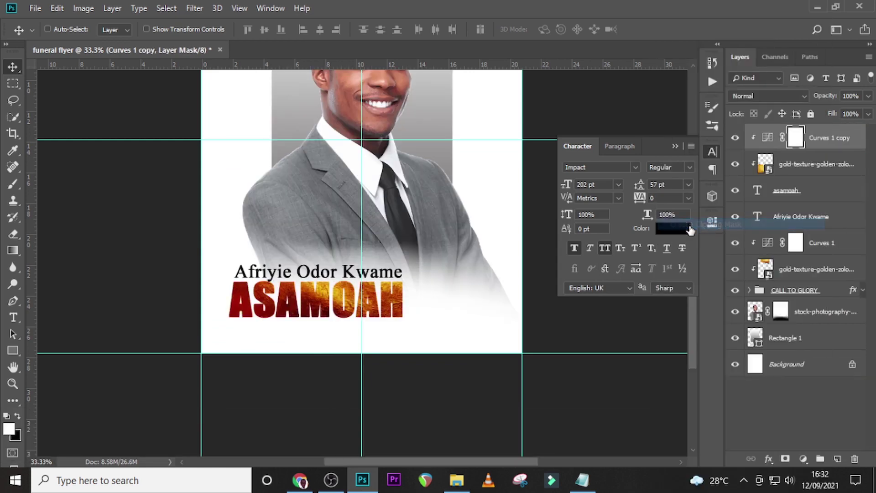
{"action": "left_click", "coordinate": [735, 138]}
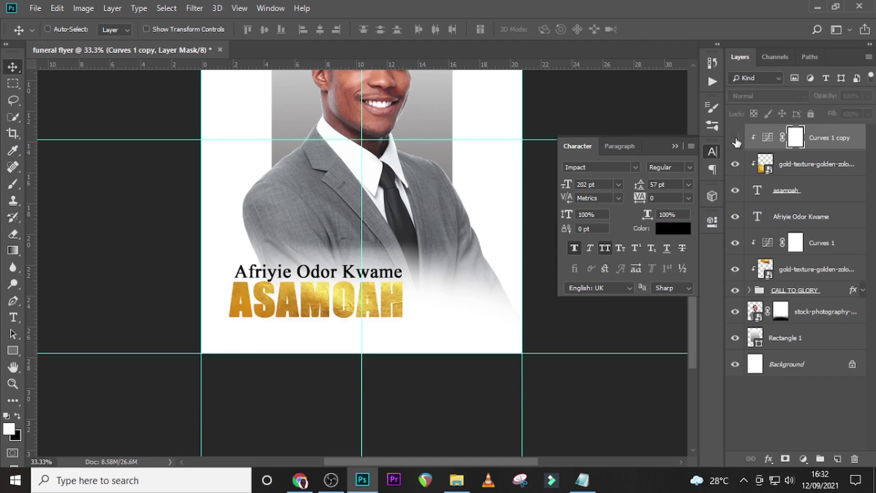
{"action": "left_click", "coordinate": [735, 139]}
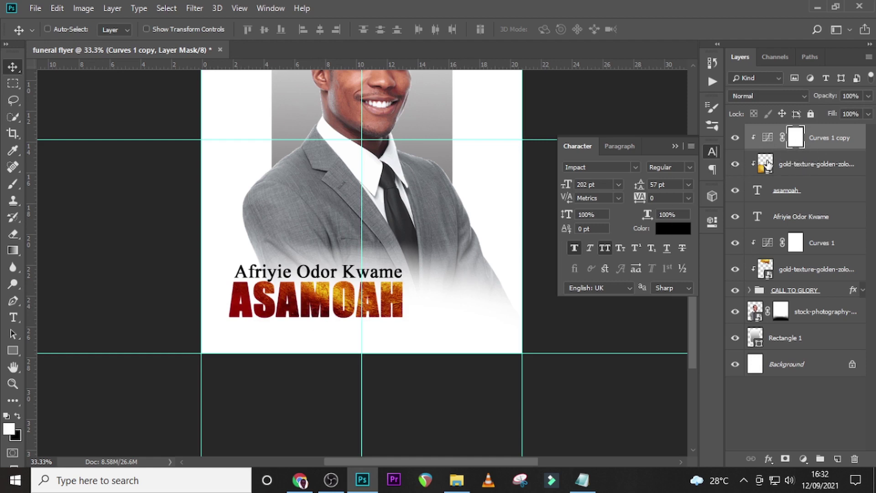
{"action": "left_click", "coordinate": [753, 160], "text": "alt"}
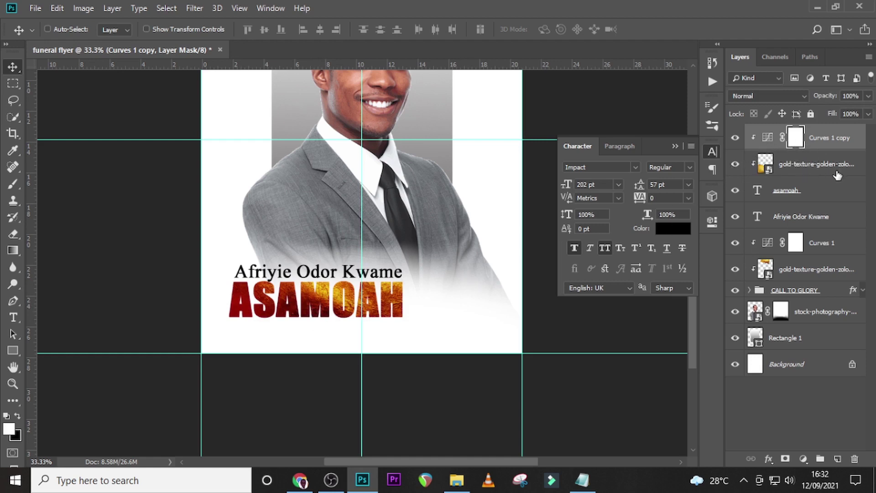
Add a Multiply Inner Shadow to the surname: 64% opacity, 1 px distance, size 0.
{"action": "double_click", "coordinate": [851, 188]}
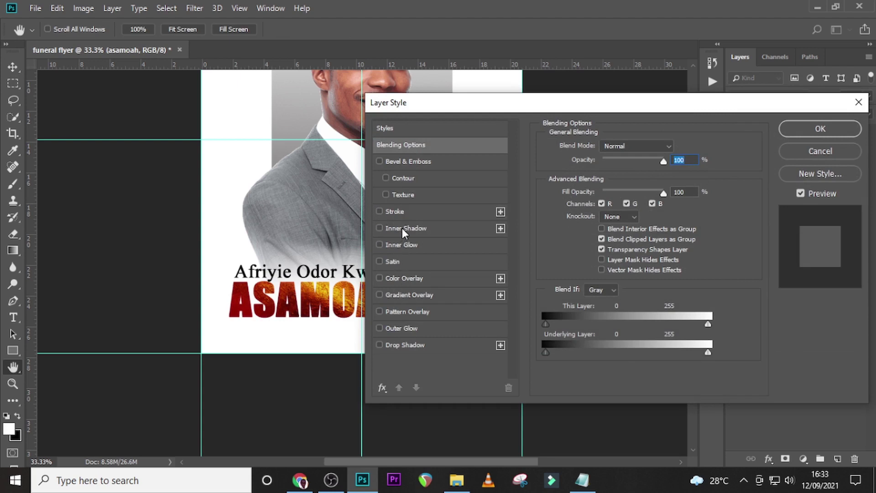
{"action": "left_click", "coordinate": [402, 228]}
{"action": "left_click_drag", "start_coordinate": [480, 100], "coordinate": [628, 68]}
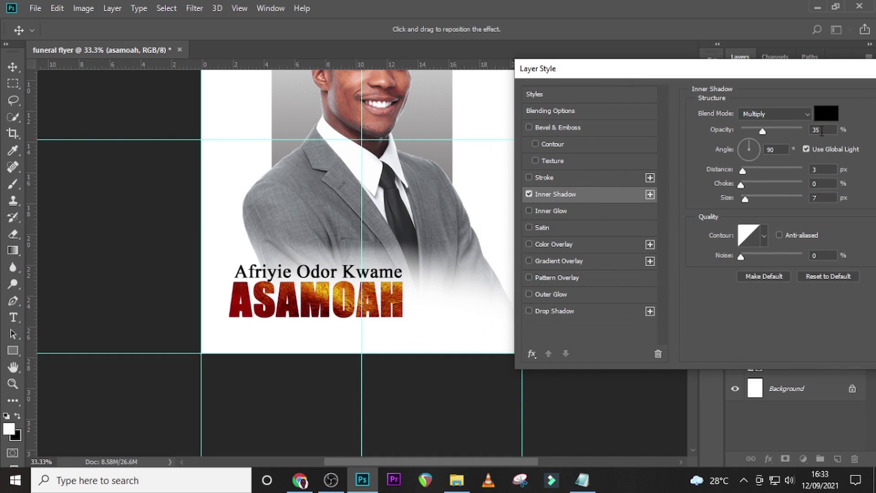
{"action": "left_click_drag", "start_coordinate": [768, 131], "coordinate": [769, 130]}
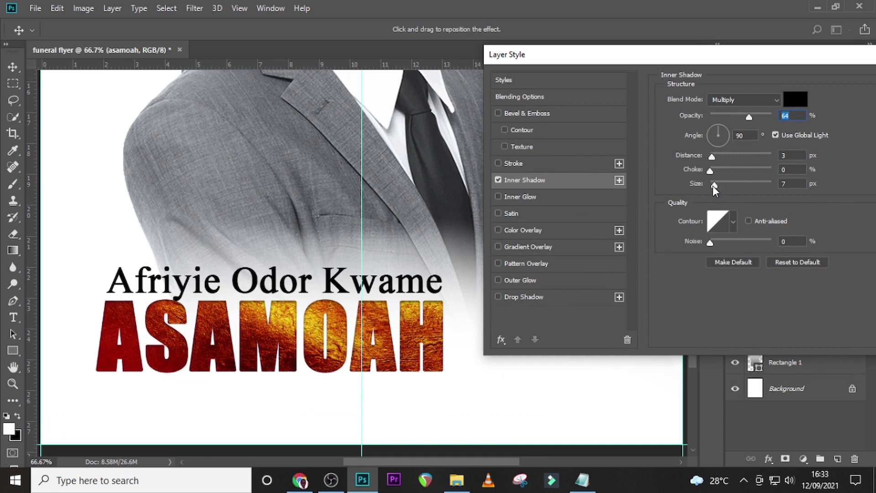
{"action": "left_click_drag", "start_coordinate": [713, 185], "coordinate": [676, 184]}
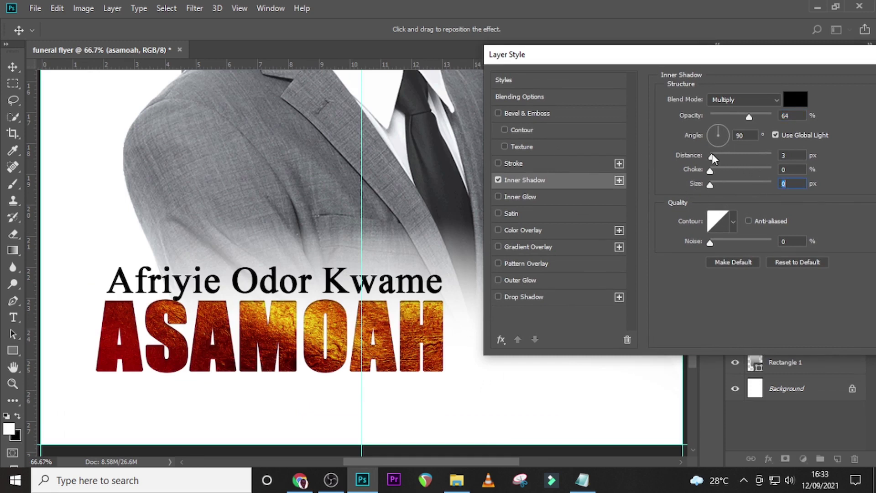
{"action": "left_click_drag", "start_coordinate": [707, 161], "coordinate": [677, 163]}
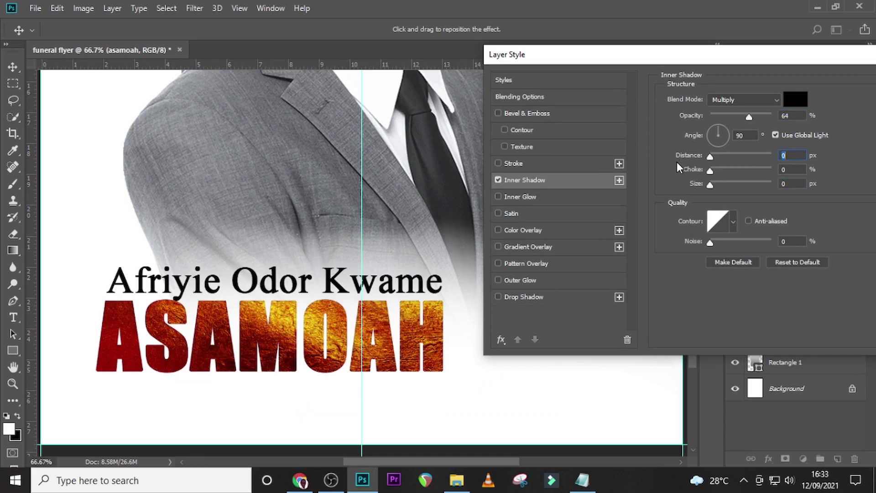
{"action": "left_click", "coordinate": [500, 181]}
{"action": "left_click", "coordinate": [500, 180]}
{"action": "left_click_drag", "start_coordinate": [798, 156], "coordinate": [772, 157]}
{"action": "type", "text": "1"}
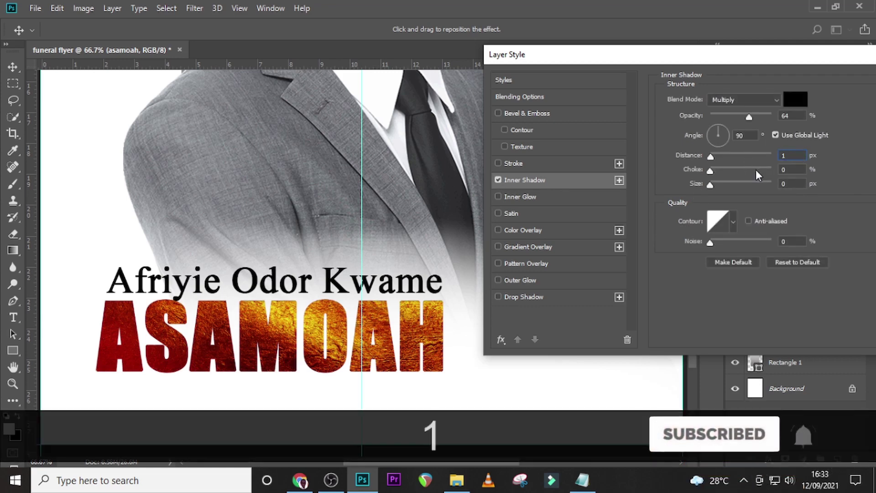
{"action": "left_click_drag", "start_coordinate": [789, 51], "coordinate": [724, 55]}
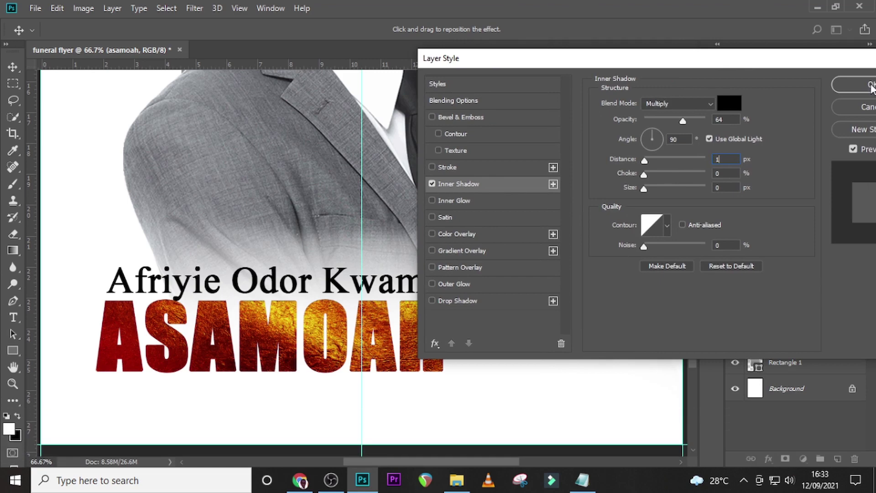
{"action": "left_click", "coordinate": [870, 85]}
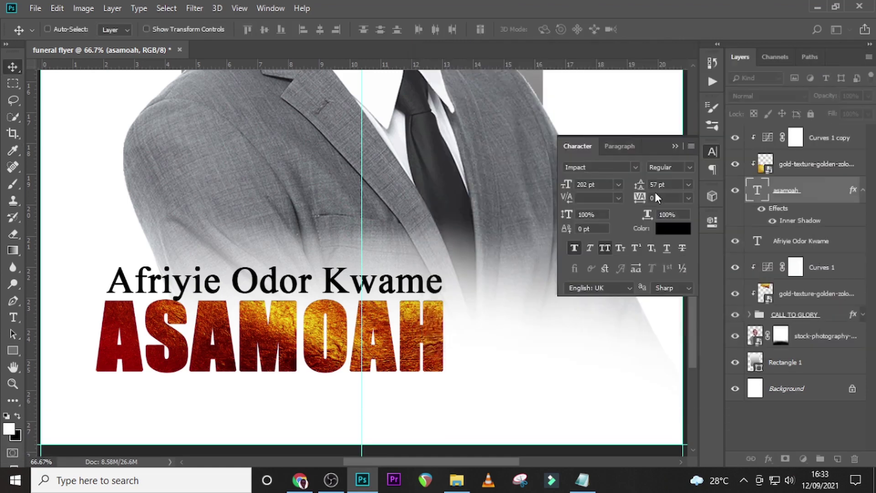
{"action": "left_click", "coordinate": [863, 190]}
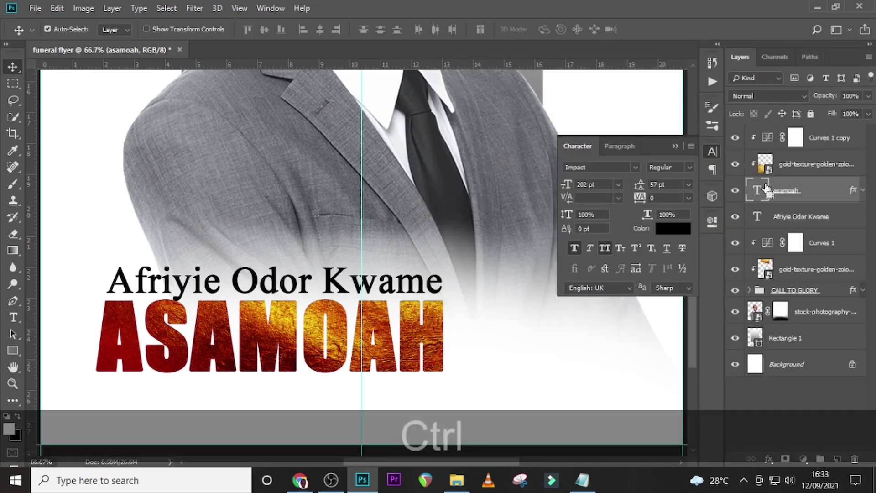
Duplicate the surname layer, clear the original's effects, and convert it to a smart object.
{"action": "key", "text": "ctrl+0"}
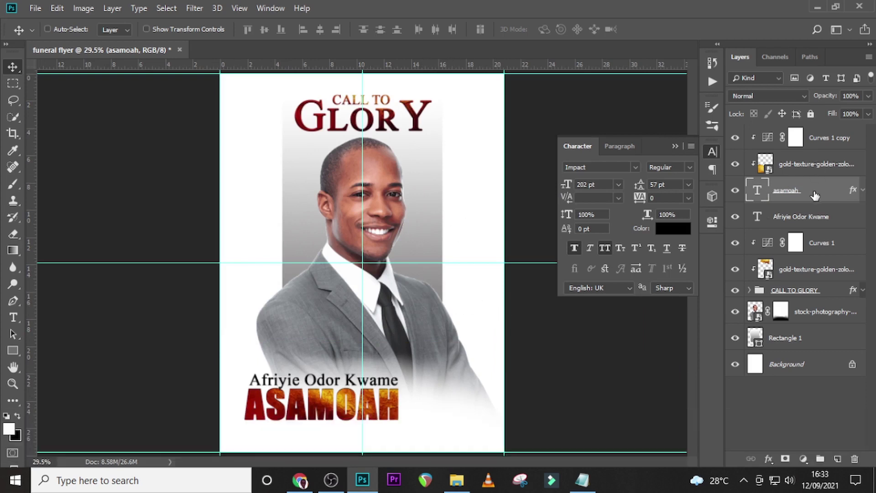
{"action": "key", "text": "ctrl+j"}
{"action": "right_click", "coordinate": [852, 217]}
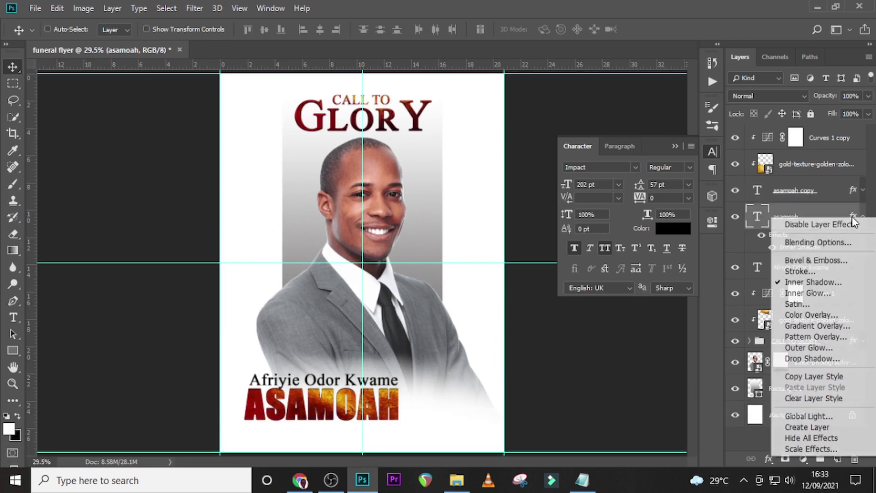
{"action": "left_click", "coordinate": [810, 401]}
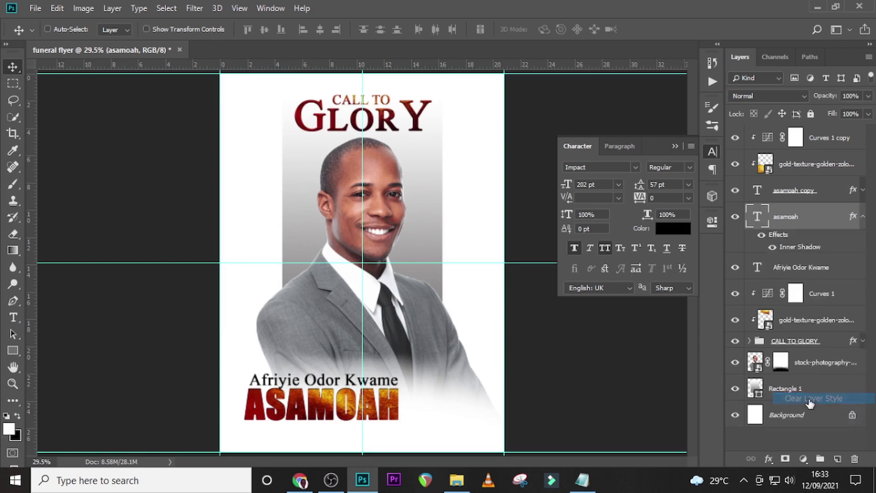
{"action": "right_click", "coordinate": [849, 215]}
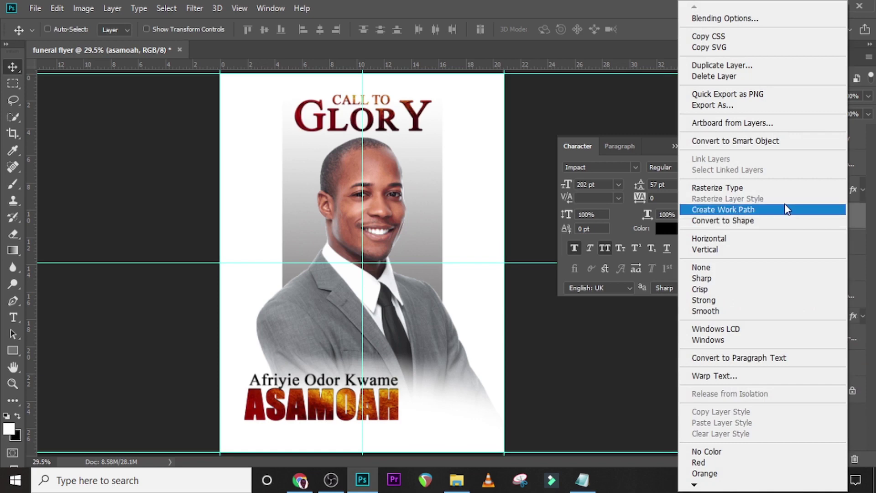
{"action": "left_click", "coordinate": [725, 190]}
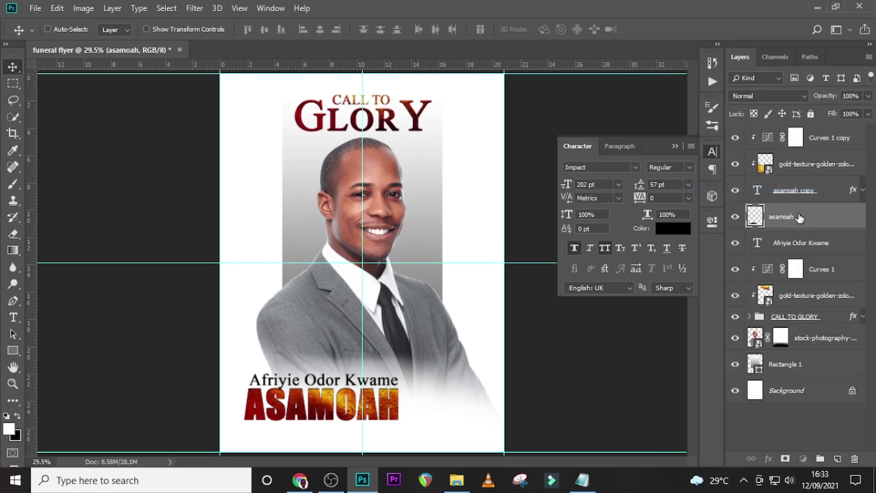
{"action": "right_click", "coordinate": [816, 216]}
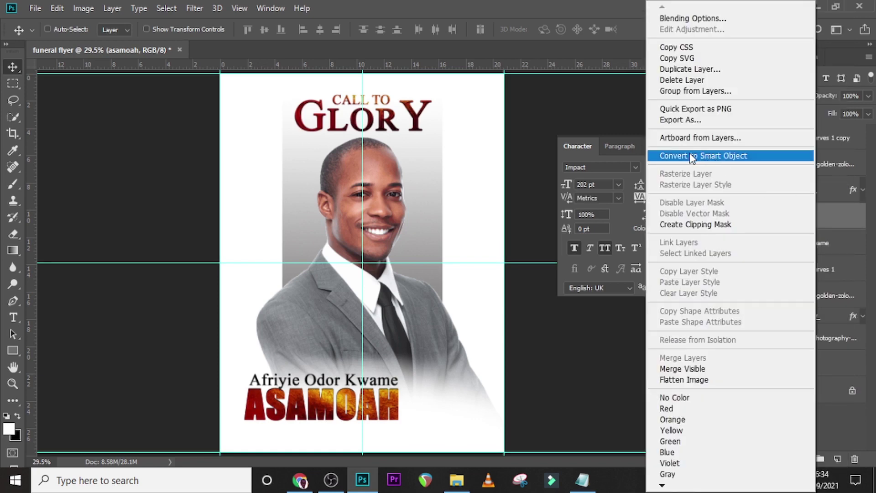
{"action": "left_click", "coordinate": [691, 157]}
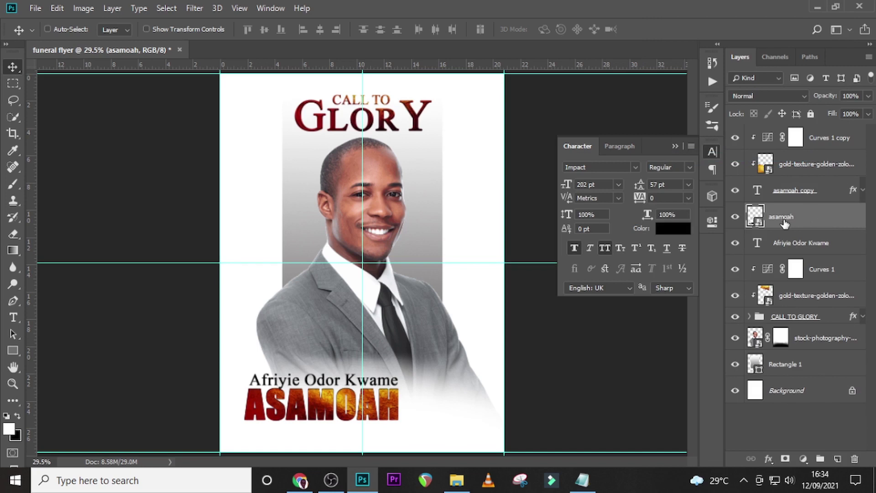
Squash the surname with Perspective and Distort into a flat, slanted shadow along its base.
{"action": "key", "text": "ctrl+t"}
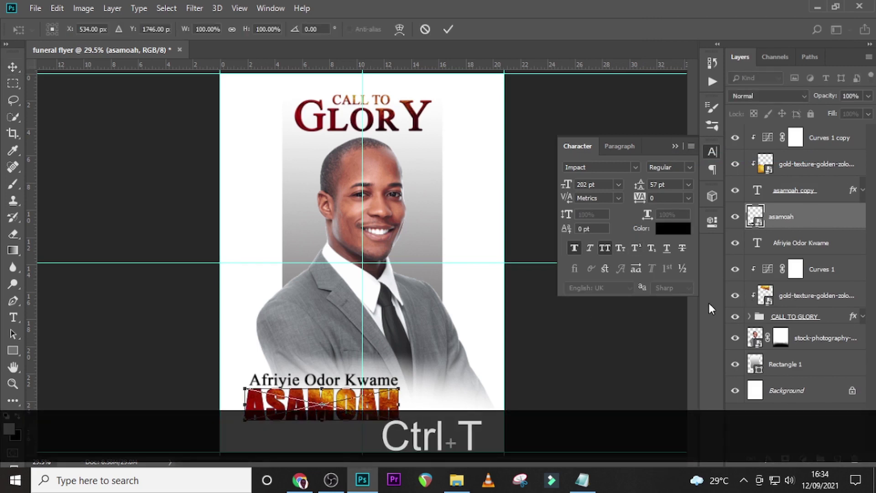
{"action": "right_click", "coordinate": [356, 403]}
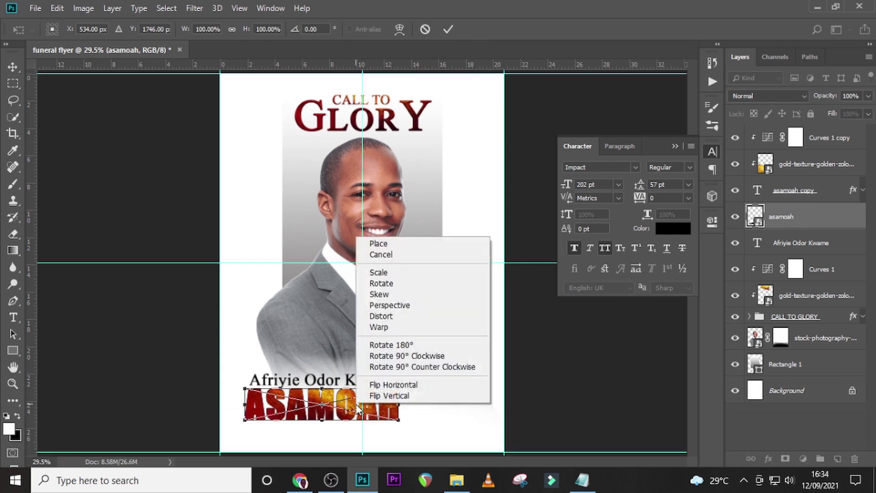
{"action": "left_click", "coordinate": [391, 305]}
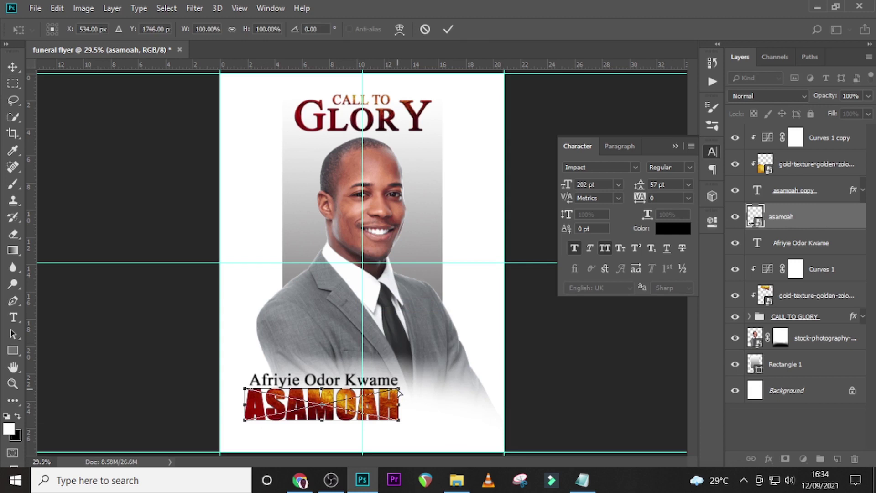
{"action": "left_click_drag", "start_coordinate": [400, 391], "coordinate": [446, 389]}
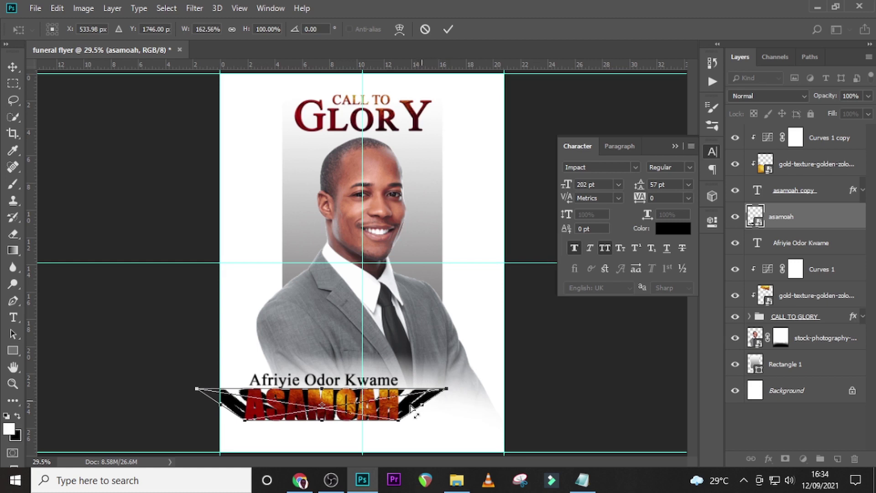
{"action": "right_click", "coordinate": [386, 407]}
{"action": "left_click", "coordinate": [417, 318]}
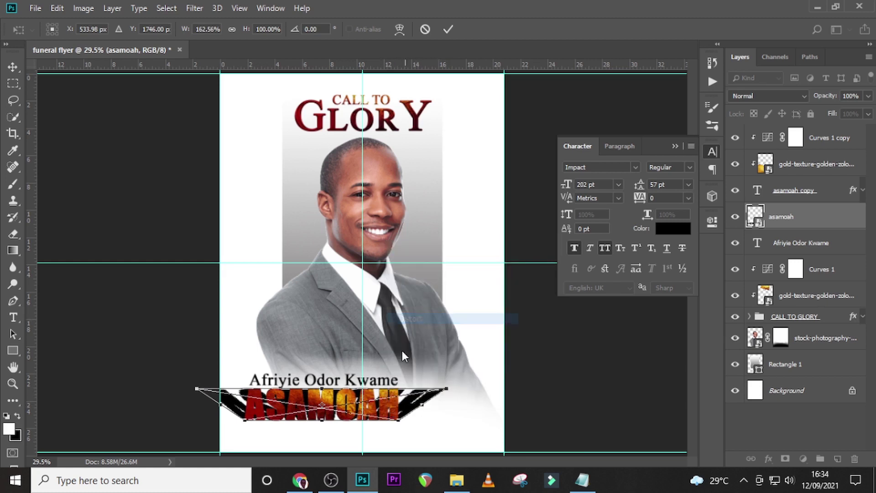
{"action": "left_click_drag", "start_coordinate": [323, 391], "coordinate": [323, 405]}
{"action": "left_click_drag", "start_coordinate": [322, 415], "coordinate": [323, 414]}
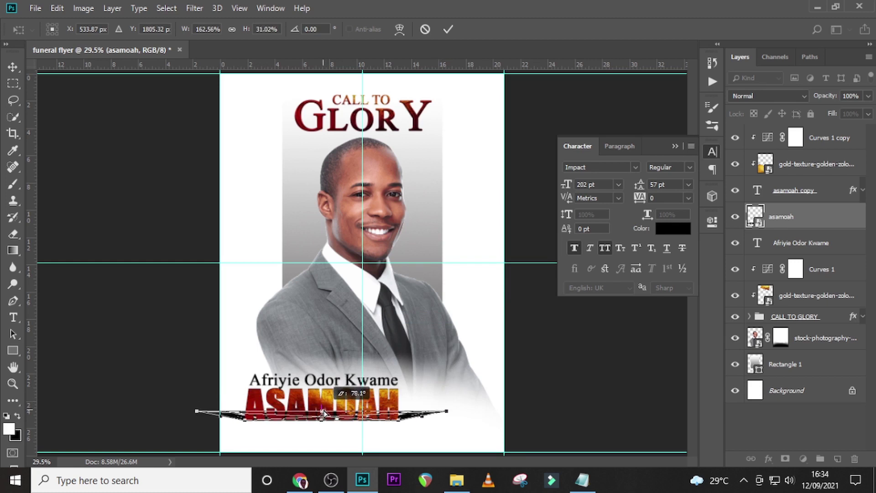
{"action": "key", "text": "Return"}
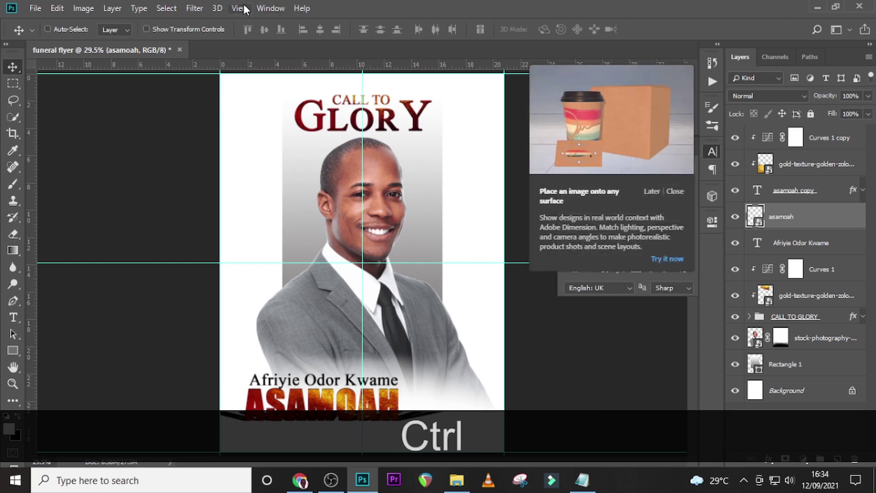
Apply a 9.4 px Gaussian Blur to the surname copy and set its opacity to 50%.
{"action": "left_click", "coordinate": [196, 9]}
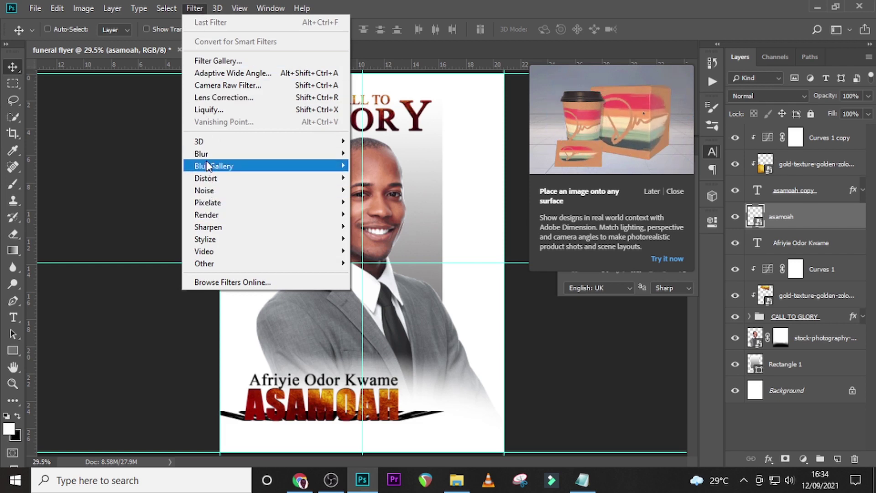
{"action": "mouse_move", "coordinate": [207, 155]}
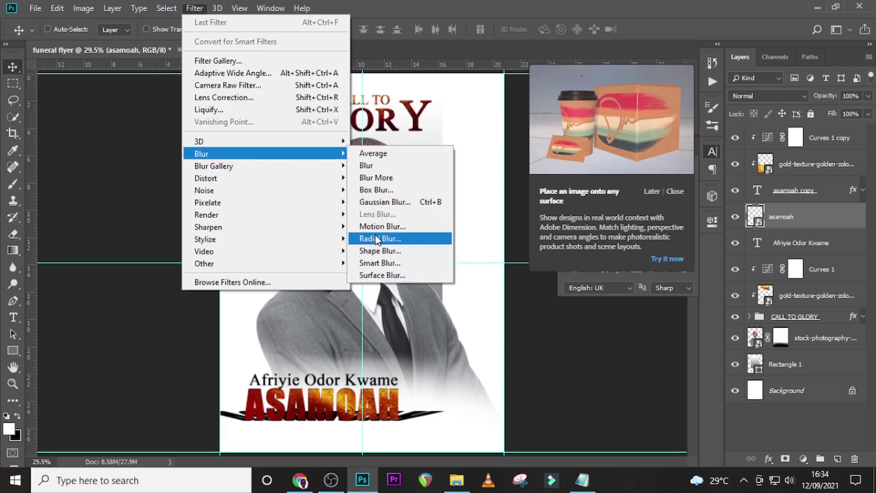
{"action": "left_click", "coordinate": [374, 201]}
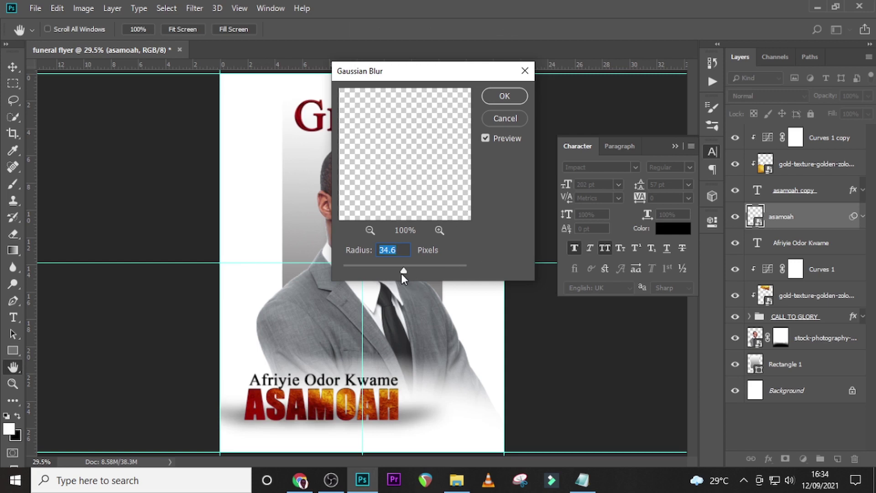
{"action": "left_click_drag", "start_coordinate": [397, 272], "coordinate": [391, 271]}
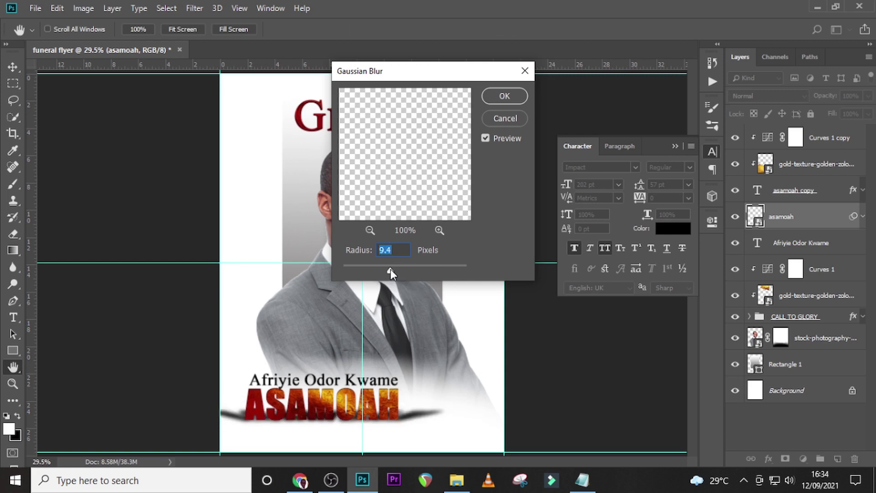
{"action": "left_click", "coordinate": [503, 96]}
{"action": "left_click_drag", "start_coordinate": [862, 96], "coordinate": [820, 101]}
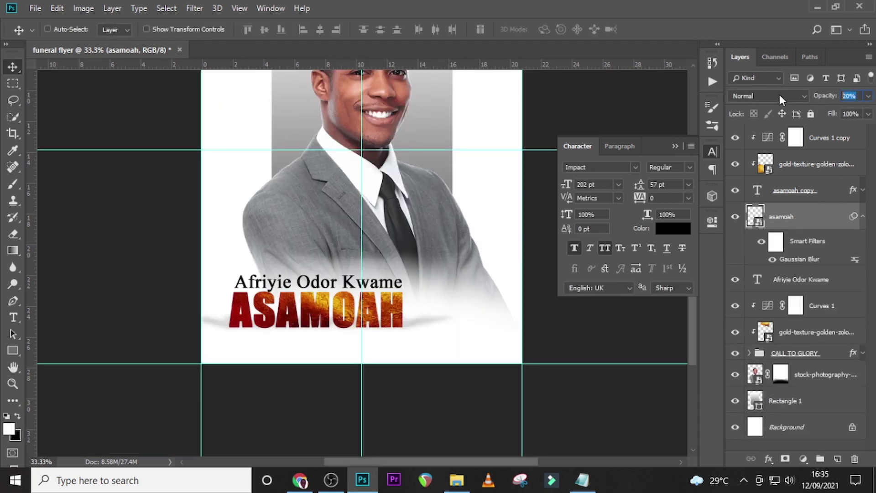
{"action": "type", "text": "50"}
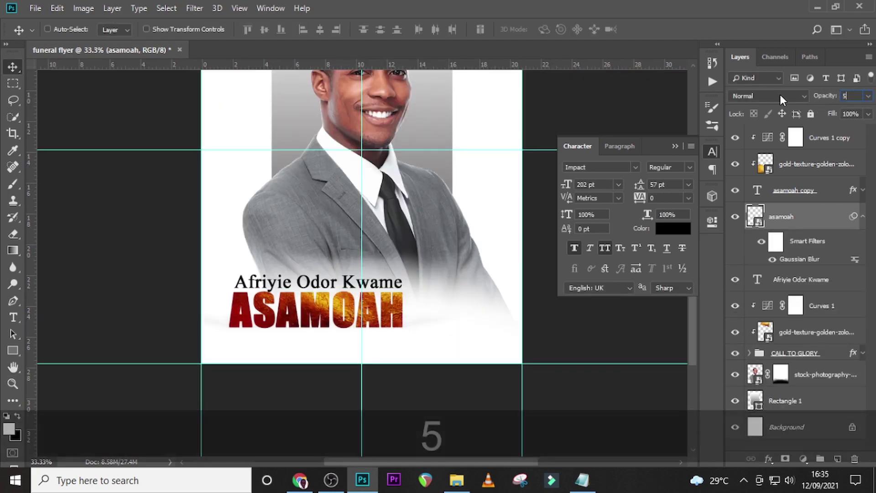
{"action": "key", "text": "Return"}
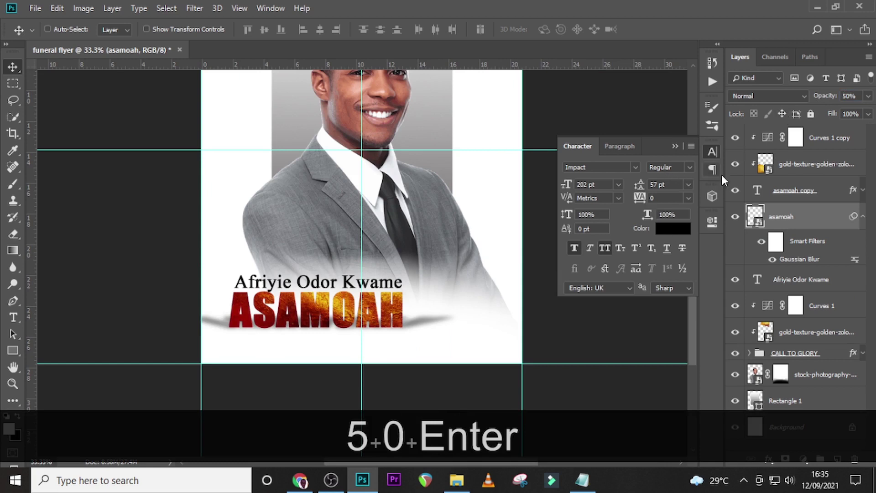
Select the first-name and surname layers together and nudge them up twice with Shift+Up.
{"action": "left_click", "coordinate": [863, 216]}
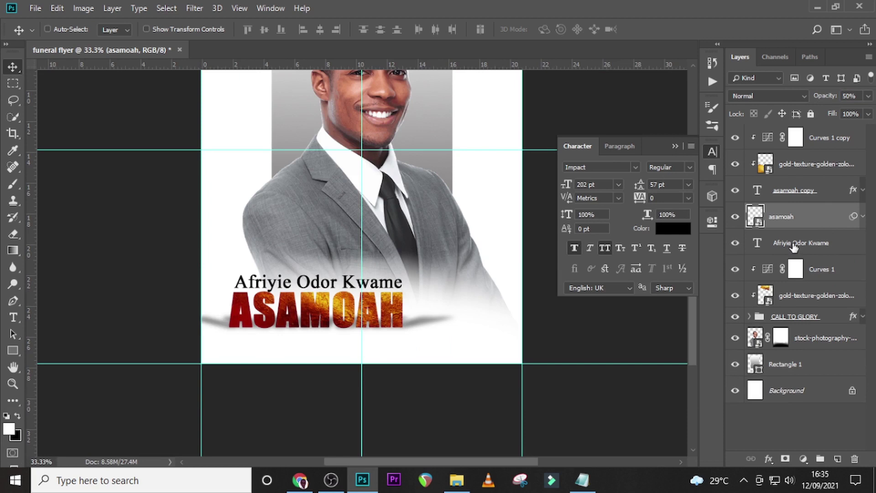
{"action": "left_click", "coordinate": [794, 245]}
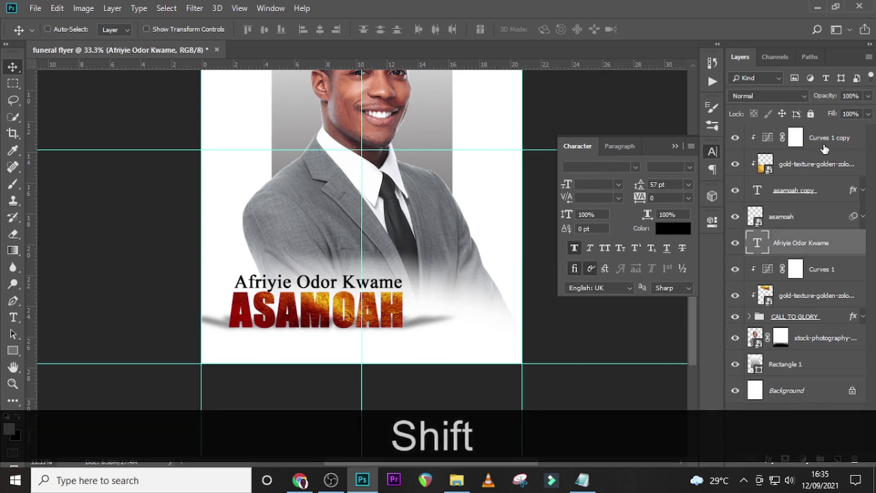
{"action": "left_click", "coordinate": [822, 144], "text": "shift"}
{"action": "key", "text": "v"}
{"action": "key", "text": "shift+Up"}
{"action": "key", "text": "shift+Up"}
{"action": "key", "text": "shift+Up"}
{"action": "key", "text": "shift+Up"}
{"action": "key", "text": "shift+Up"}
{"action": "key", "text": "shift+Up"}
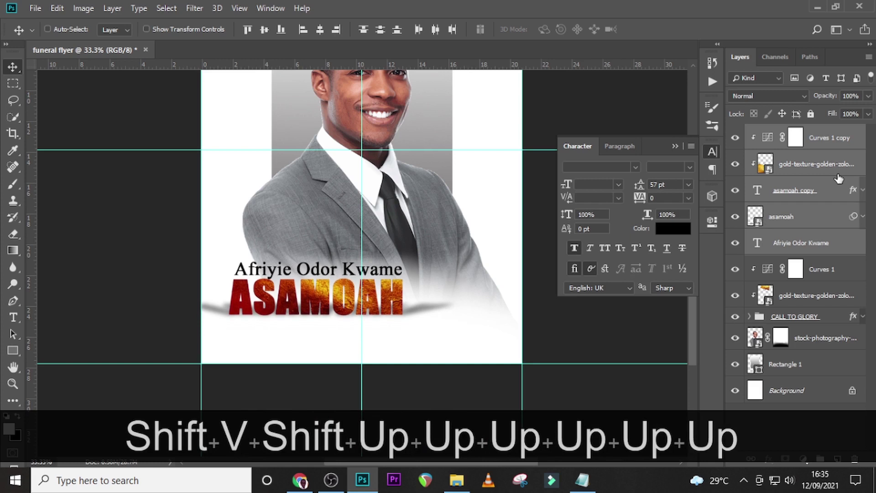
{"action": "key", "text": "shift+Up"}
{"action": "key", "text": "shift+Up"}
{"action": "key", "text": "shift+Up"}
{"action": "key", "text": "shift+Up"}
{"action": "key", "text": "shift+Up"}
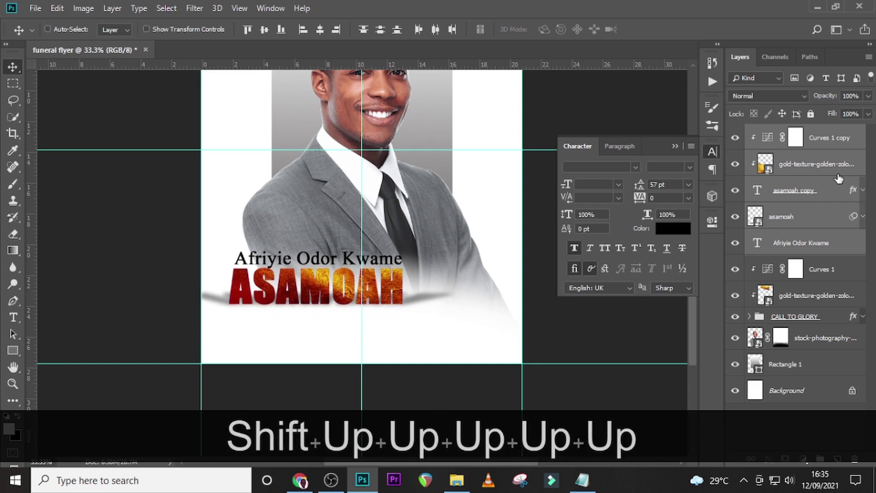
Paste the two former deputy commissioner title lines from the notes and place them under the surname.
{"action": "key", "text": "t"}
{"action": "left_click", "coordinate": [237, 328]}
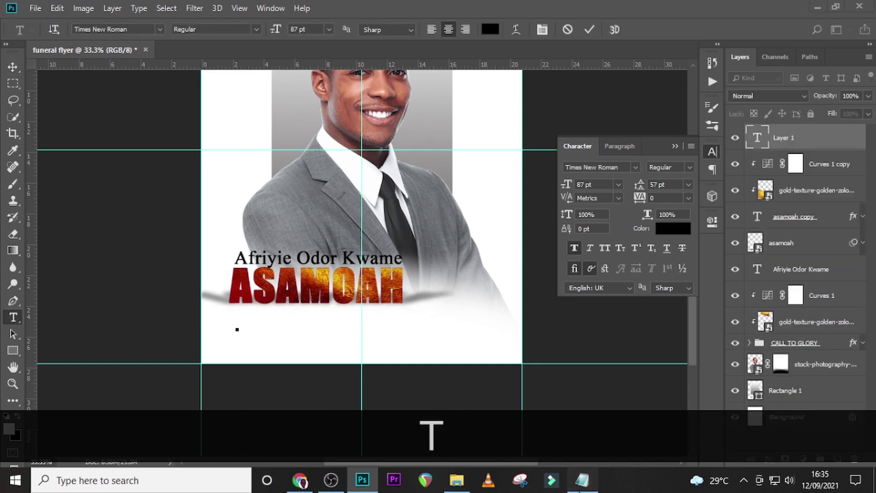
{"action": "left_click", "coordinate": [582, 480]}
{"action": "left_click_drag", "start_coordinate": [470, 252], "coordinate": [274, 239]}
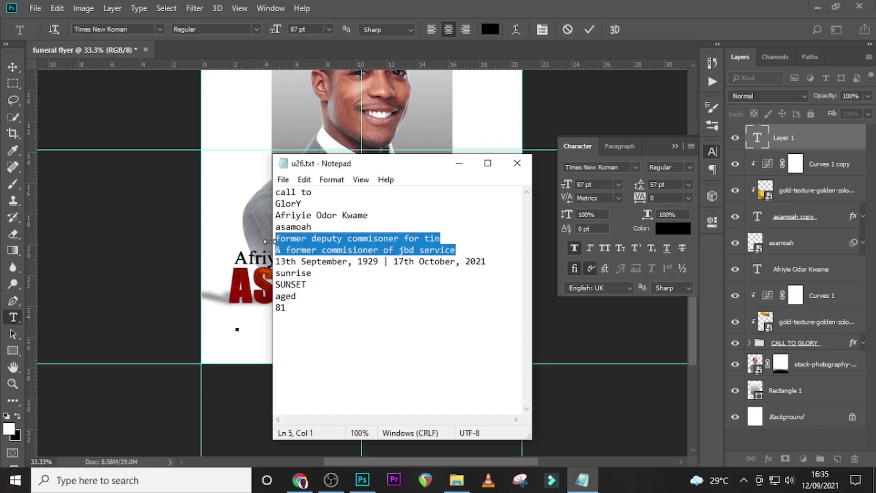
{"action": "key", "text": "ctrl+c"}
{"action": "left_click", "coordinate": [593, 6]}
{"action": "key", "text": "ctrl+v"}
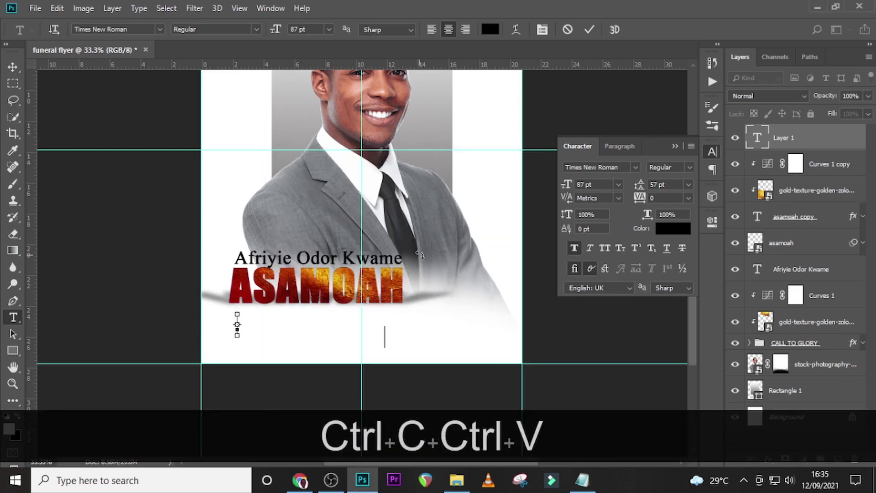
{"action": "left_click", "coordinate": [771, 143]}
{"action": "key", "text": "v"}
{"action": "left_click_drag", "start_coordinate": [239, 332], "coordinate": [363, 322]}
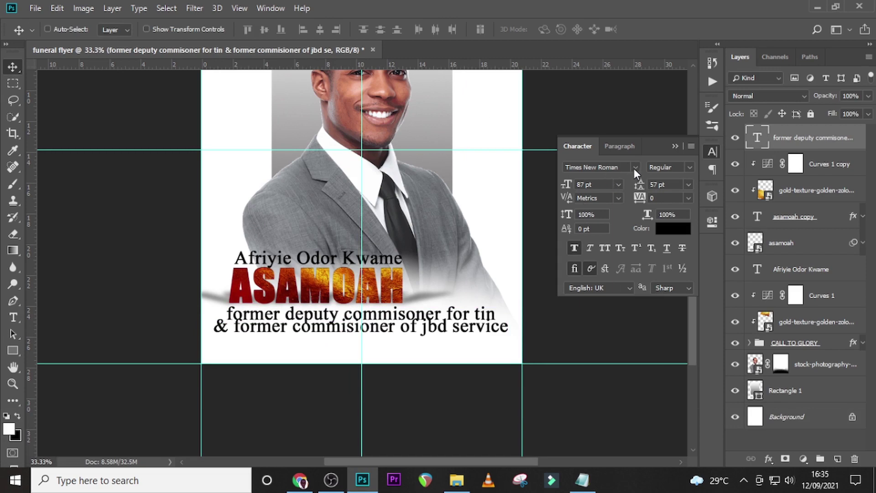
Set the title lines in Raleway Medium, 39 pt, with 44.7 pt leading.
{"action": "left_click", "coordinate": [635, 168]}
{"action": "scroll", "coordinate": [817, 228], "scroll_direction": "down", "scroll_amount": 5}
{"action": "left_click_drag", "start_coordinate": [820, 249], "coordinate": [815, 373]}
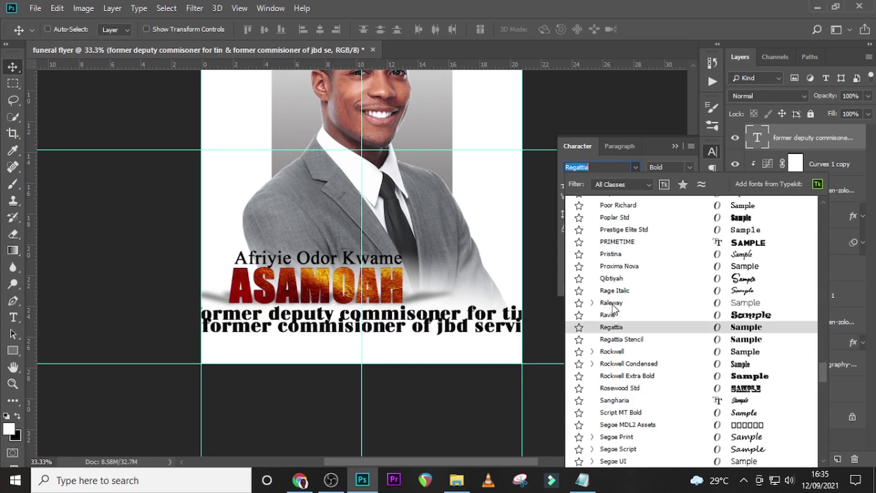
{"action": "left_click", "coordinate": [613, 305]}
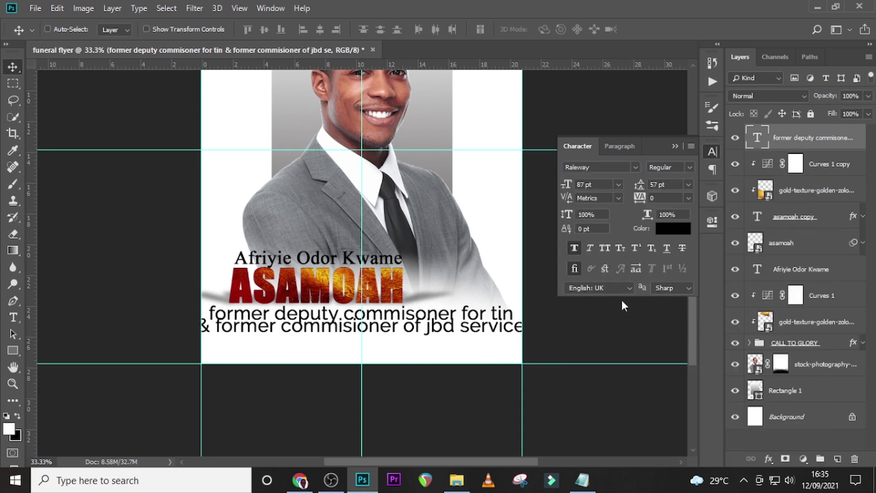
{"action": "left_click", "coordinate": [689, 168]}
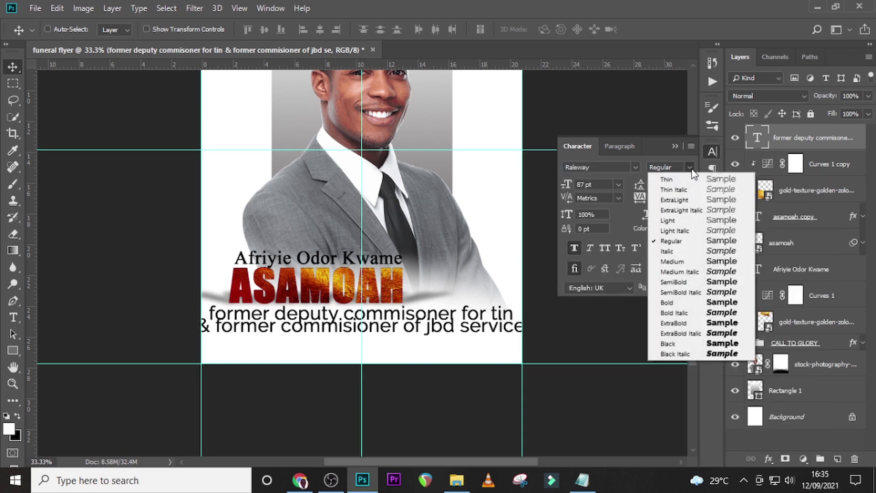
{"action": "left_click", "coordinate": [679, 266]}
{"action": "left_click", "coordinate": [594, 185]}
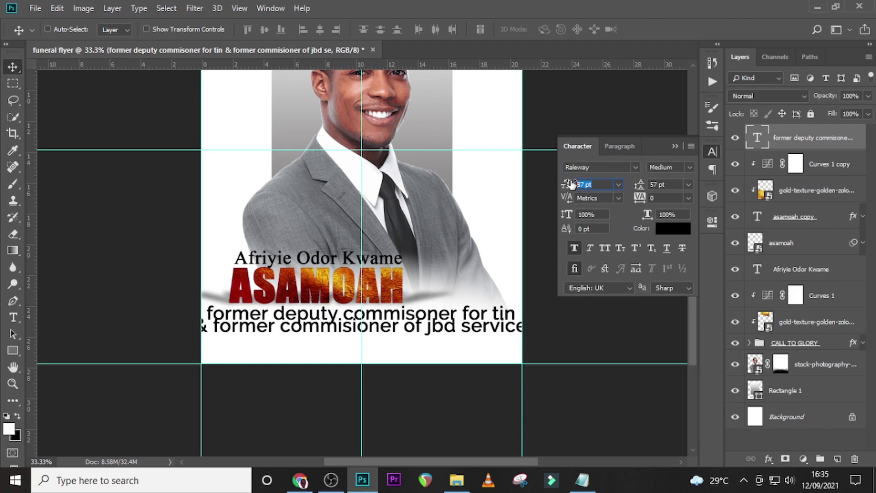
{"action": "type", "text": "39"}
{"action": "key", "text": "Return"}
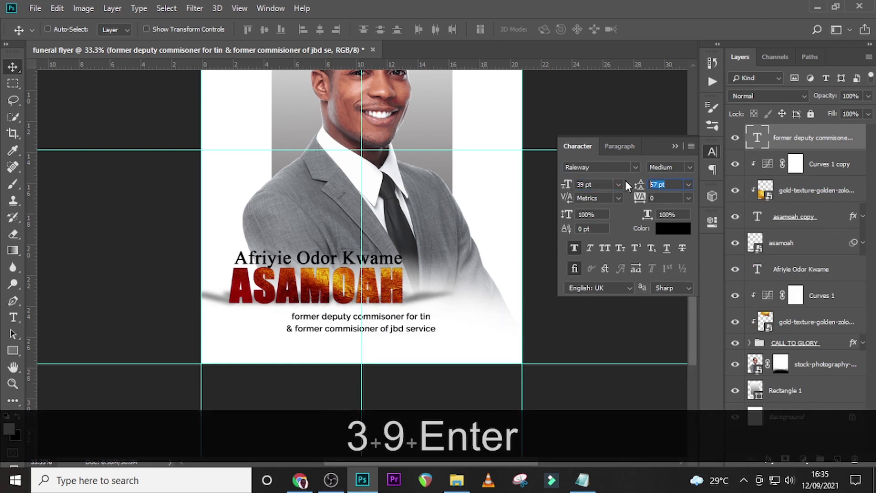
{"action": "type", "text": "44."}
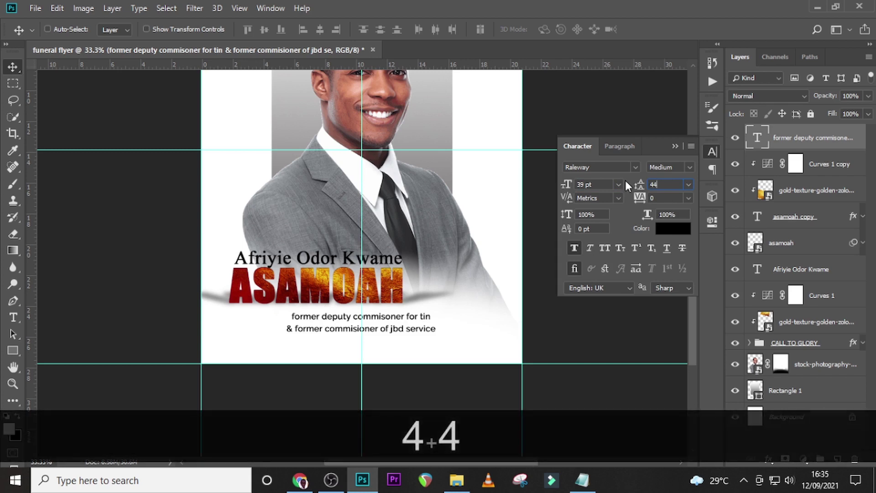
{"action": "type", "text": "7"}
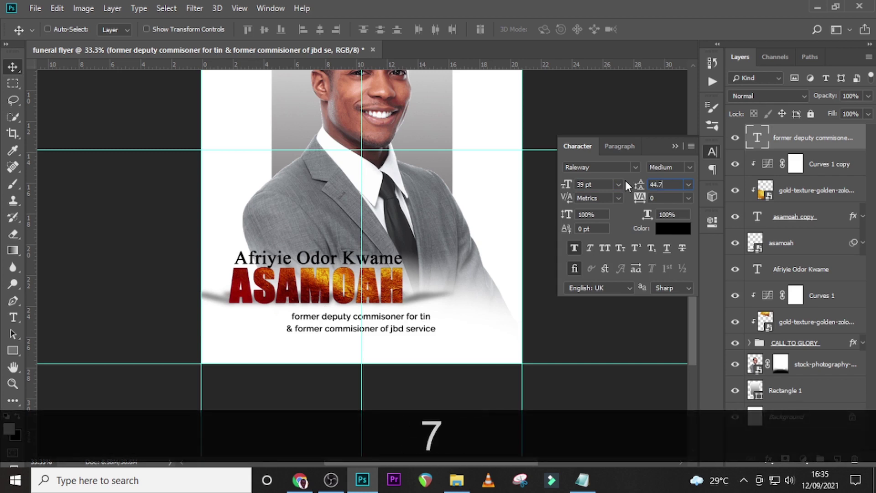
{"action": "key", "text": "Return"}
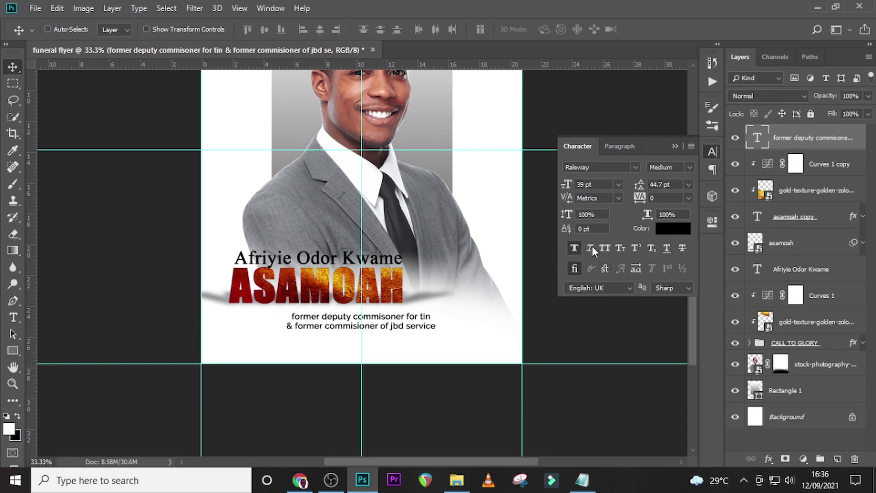
Make the title lines all caps, left-aligned, and fine-position them under the surname.
{"action": "left_click", "coordinate": [605, 247]}
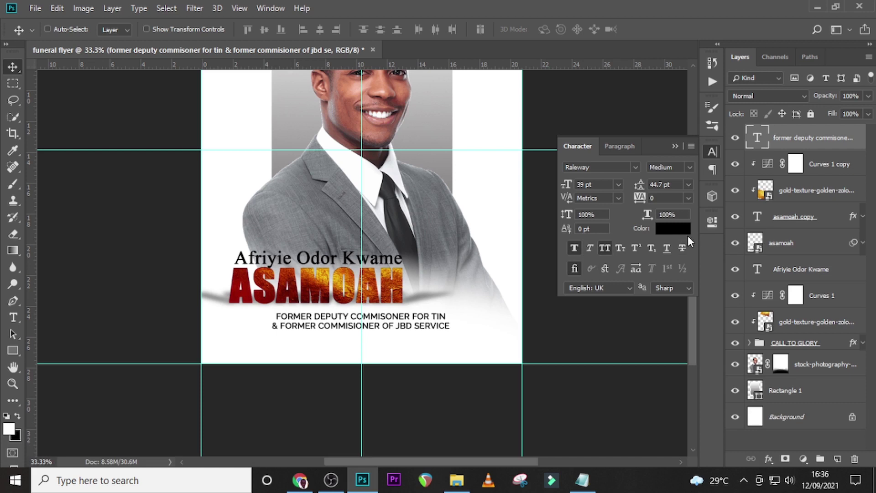
{"action": "key", "text": "v"}
{"action": "left_click_drag", "start_coordinate": [308, 322], "coordinate": [260, 318]}
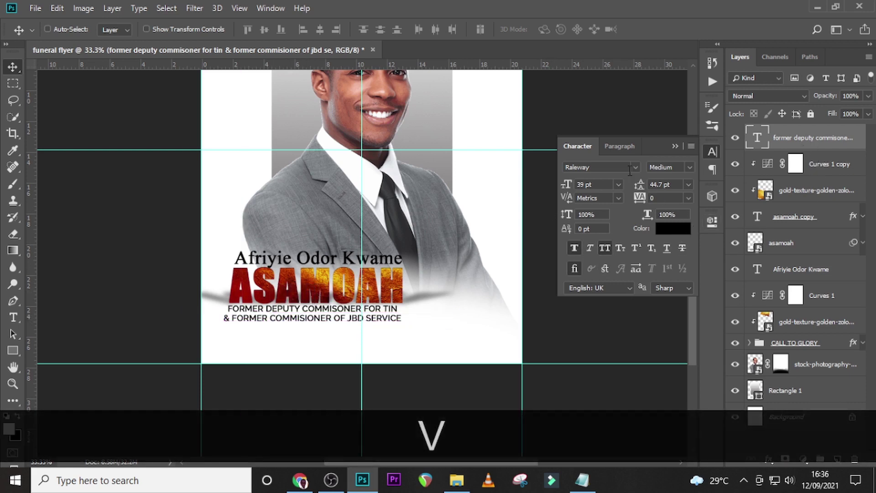
{"action": "left_click", "coordinate": [624, 147]}
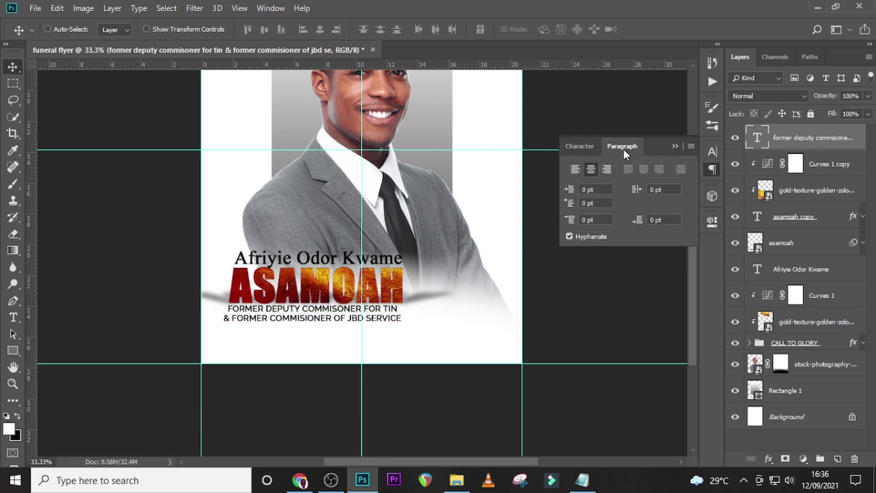
{"action": "left_click", "coordinate": [577, 172]}
{"action": "left_click_drag", "start_coordinate": [428, 318], "coordinate": [342, 315]}
{"action": "key", "text": "ctrl+shift+="}
{"action": "key", "text": "ctrl+shift+="}
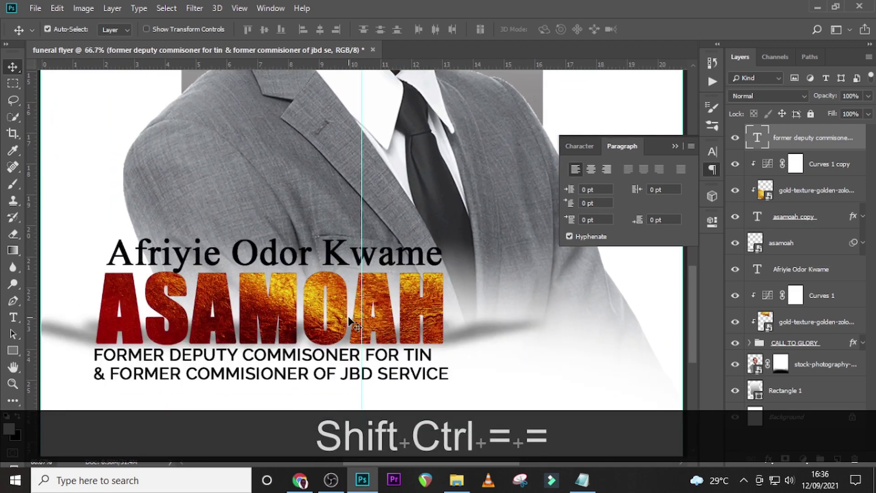
{"action": "key", "text": "Right"}
{"action": "key", "text": "Right"}
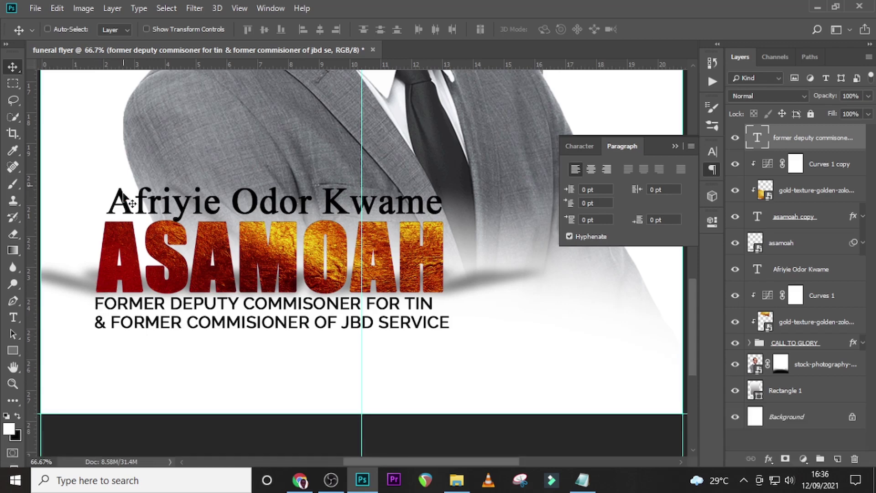
{"action": "left_click", "coordinate": [789, 272]}
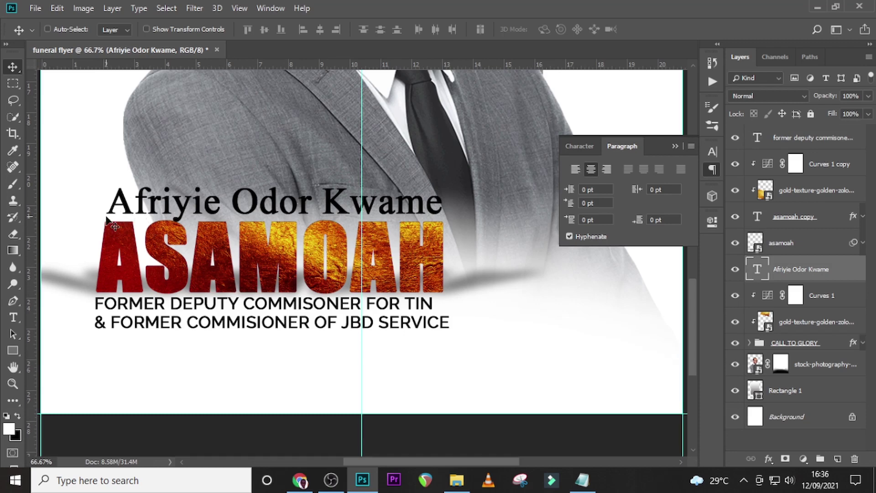
{"action": "key", "text": "ctrl+minus"}
{"action": "key", "text": "ctrl+minus"}
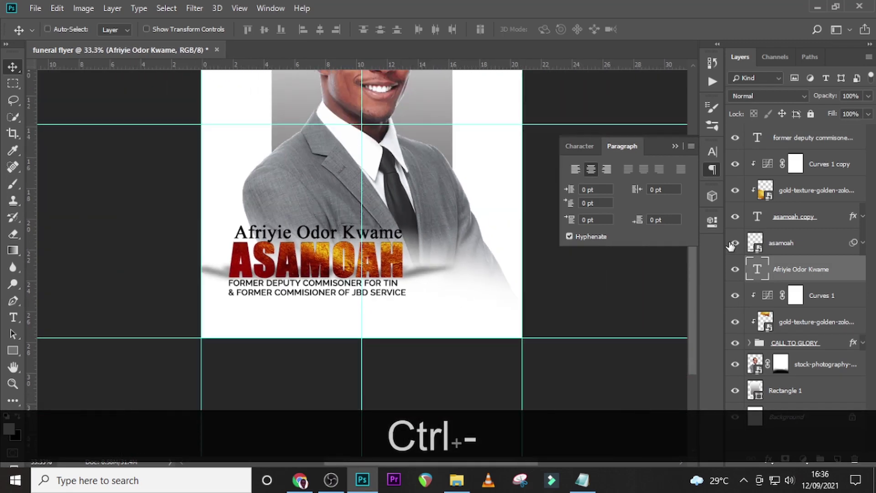
{"action": "left_click", "coordinate": [755, 149]}
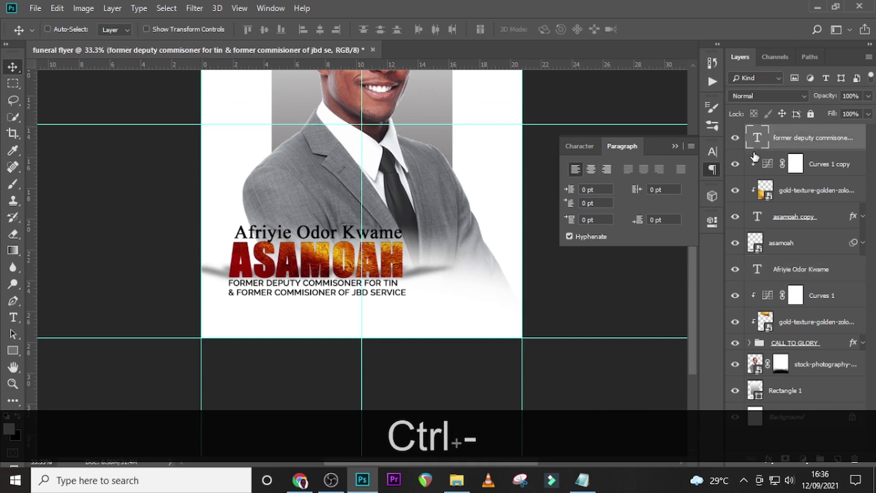
{"action": "key", "text": "Down"}
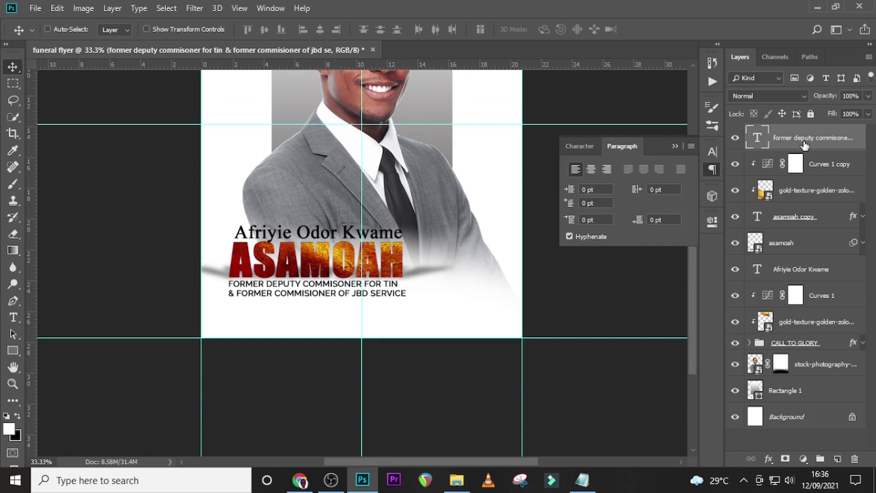
Group the first-name, surname and title layers into a group named NAME.
{"action": "left_click", "coordinate": [796, 276], "text": "shift"}
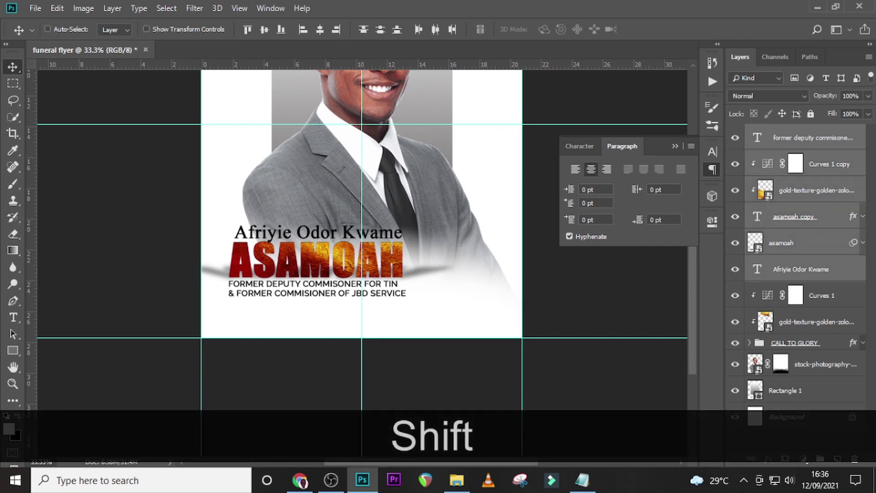
{"action": "key", "text": "ctrl+shift+g"}
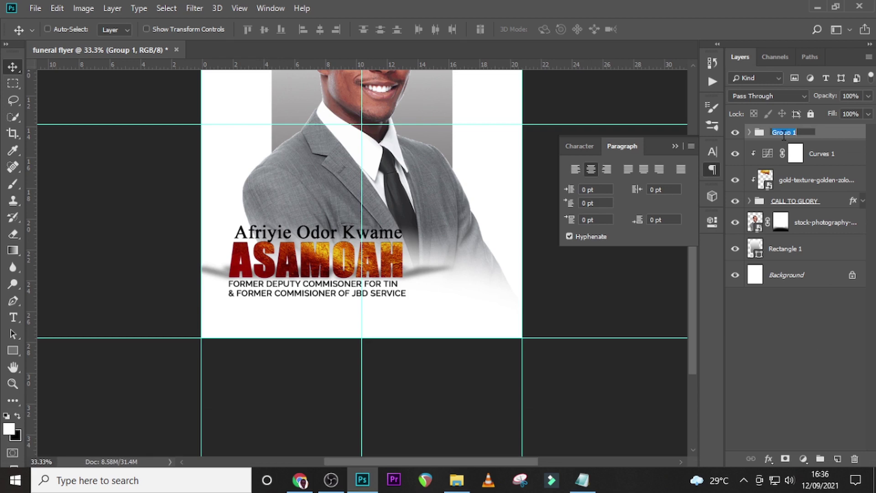
{"action": "type", "text": "NAME"}
{"action": "key", "text": "Return"}
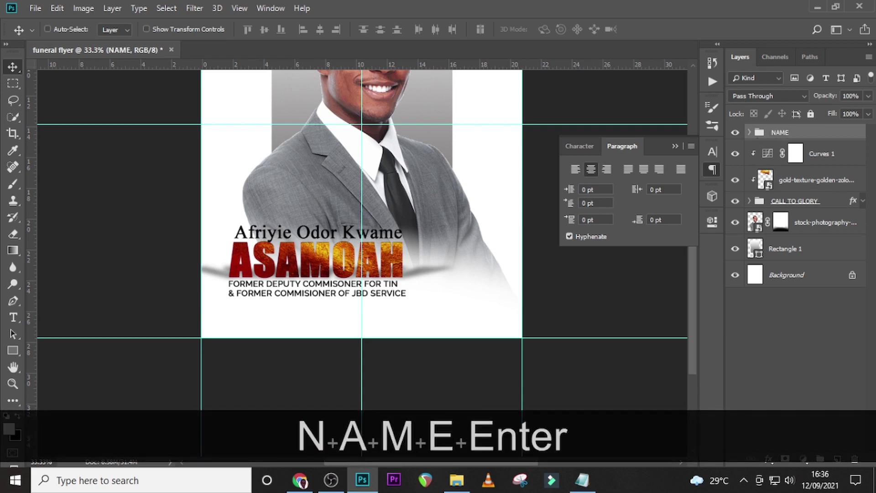
Paste the '13th September, 1929 | 17th October, 2021' line below the titles and add a left-edge guide.
{"action": "key", "text": "t"}
{"action": "left_click", "coordinate": [244, 316]}
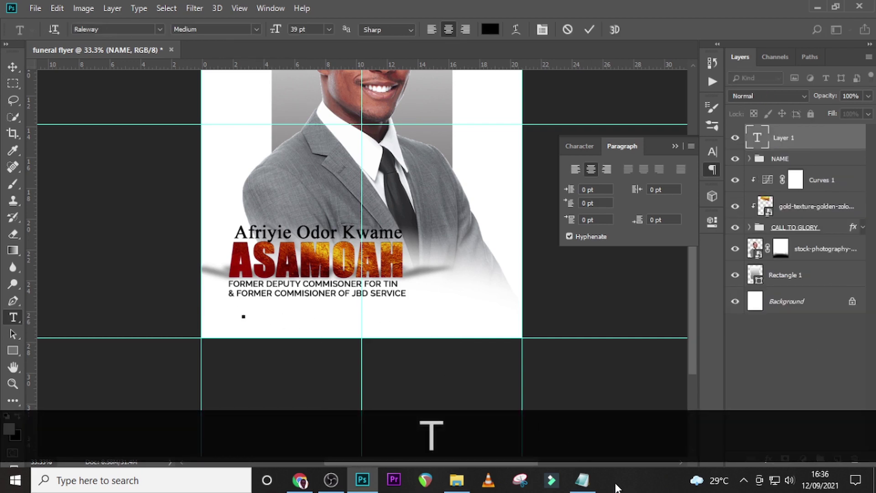
{"action": "left_click", "coordinate": [582, 480]}
{"action": "left_click_drag", "start_coordinate": [489, 262], "coordinate": [276, 262]}
{"action": "key", "text": "ctrl+c"}
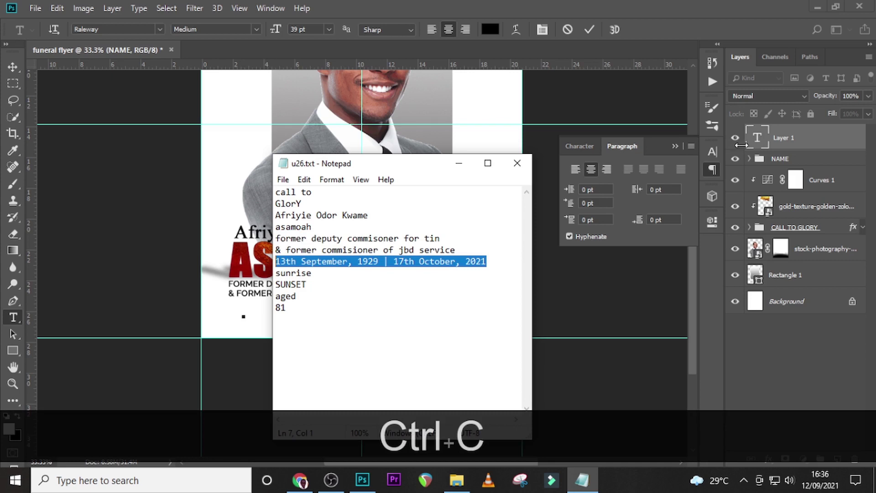
{"action": "left_click", "coordinate": [759, 145]}
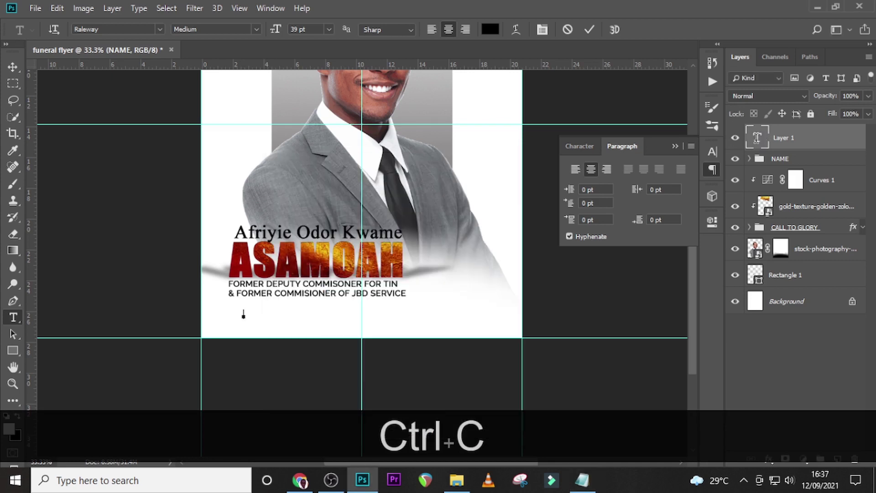
{"action": "key", "text": "ctrl+v"}
{"action": "left_click", "coordinate": [757, 144]}
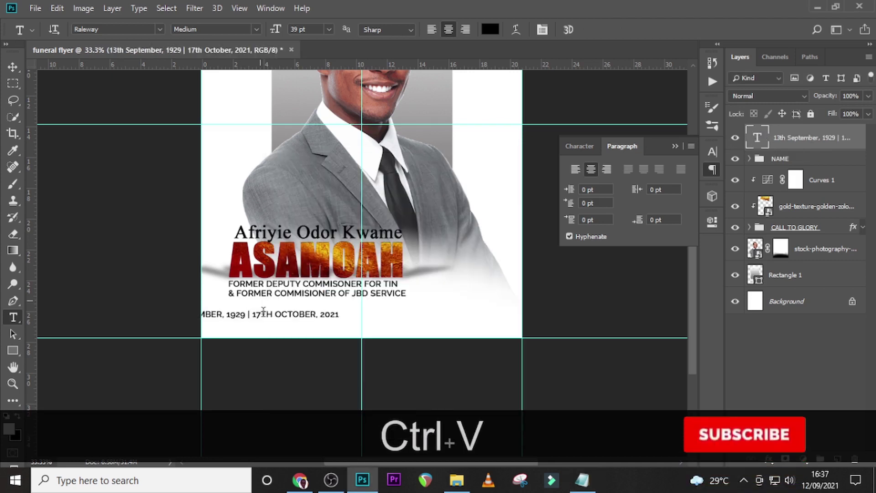
{"action": "key", "text": "v"}
{"action": "left_click_drag", "start_coordinate": [286, 322], "coordinate": [354, 328]}
{"action": "left_click_drag", "start_coordinate": [34, 312], "coordinate": [230, 308]}
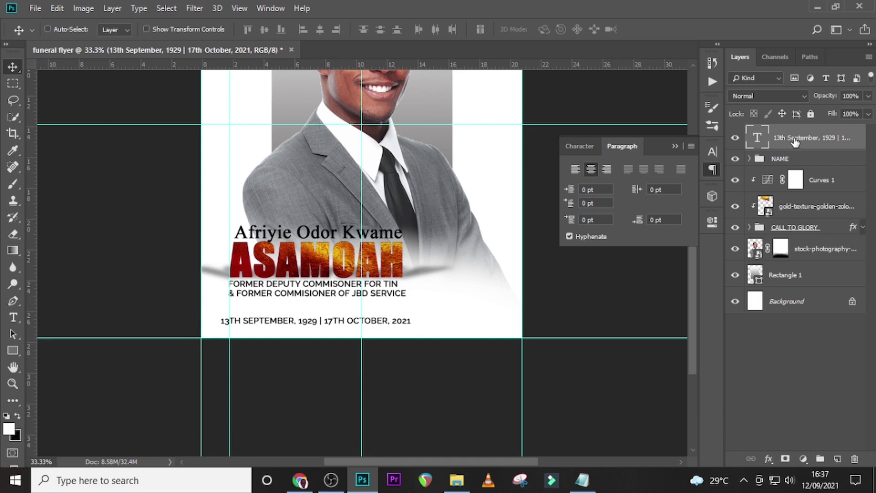
Align the date line to the guide and set it in Proxima Nova 46 pt with All Caps off.
{"action": "key", "text": "v"}
{"action": "key", "text": "Right"}
{"action": "key", "text": "Right"}
{"action": "key", "text": "Right"}
{"action": "key", "text": "Right"}
{"action": "key", "text": "Right"}
{"action": "key", "text": "Right"}
{"action": "key", "text": "Right"}
{"action": "key", "text": "Right"}
{"action": "key", "text": "Right"}
{"action": "key", "text": "Right"}
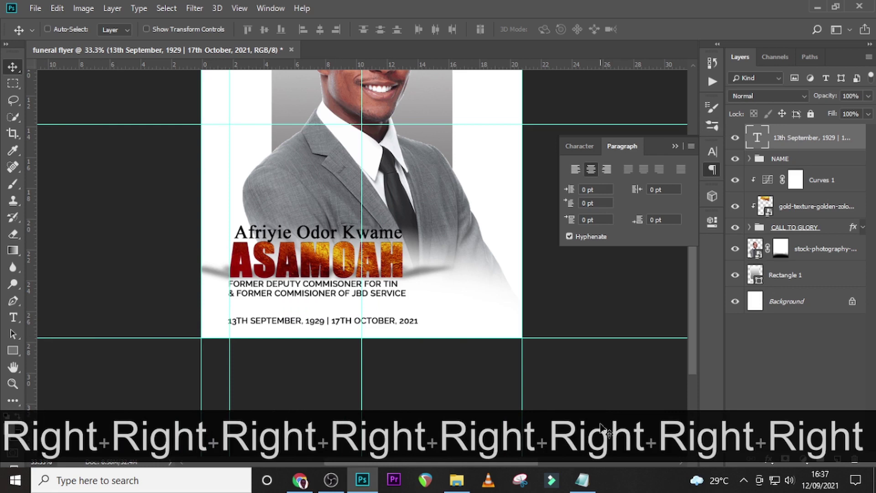
{"action": "left_click", "coordinate": [586, 145]}
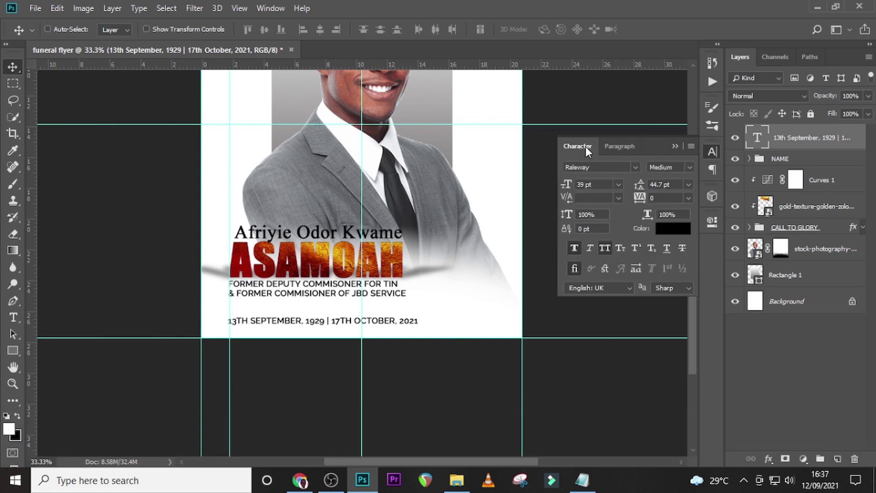
{"action": "left_click", "coordinate": [635, 167]}
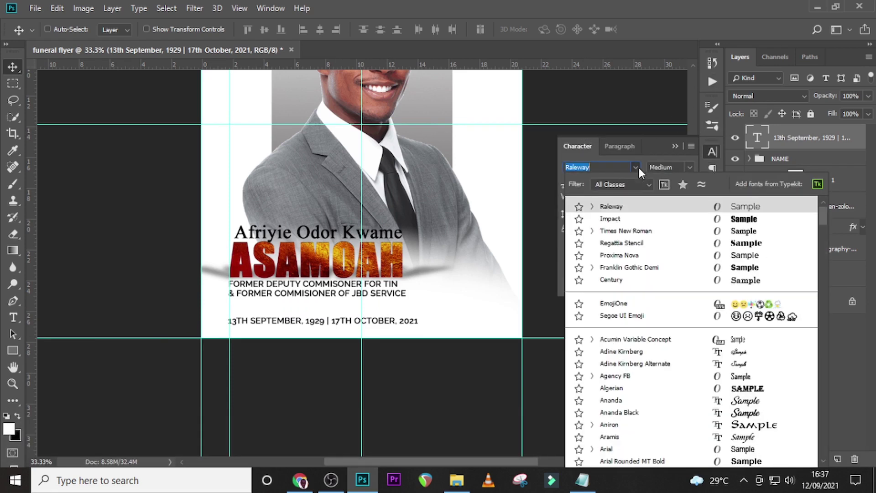
{"action": "left_click", "coordinate": [633, 255]}
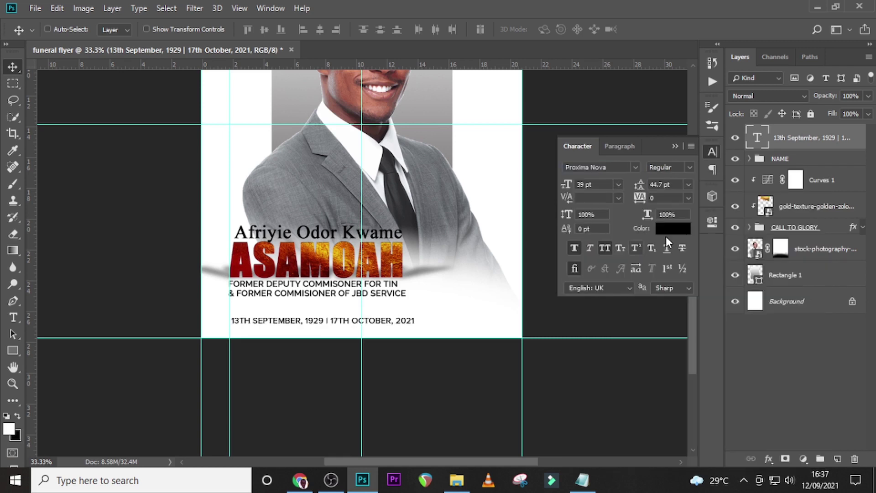
{"action": "left_click_drag", "start_coordinate": [597, 185], "coordinate": [576, 183]}
{"action": "type", "text": "46"}
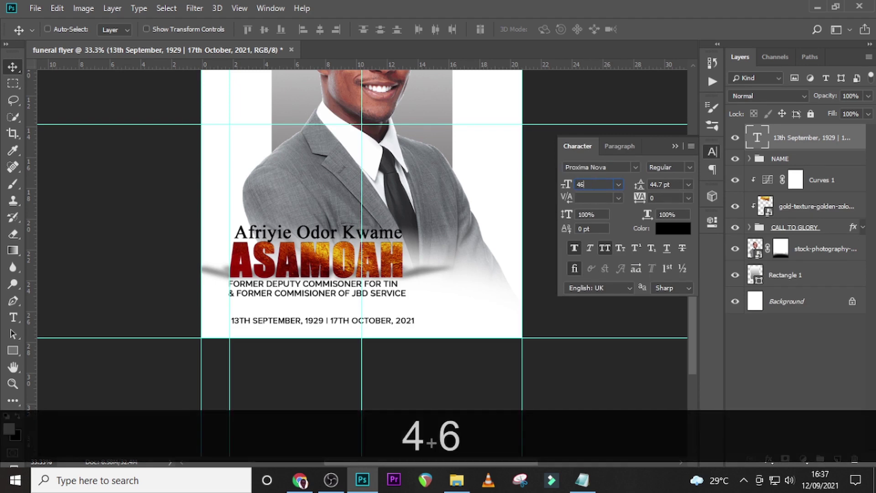
{"action": "key", "text": "Return"}
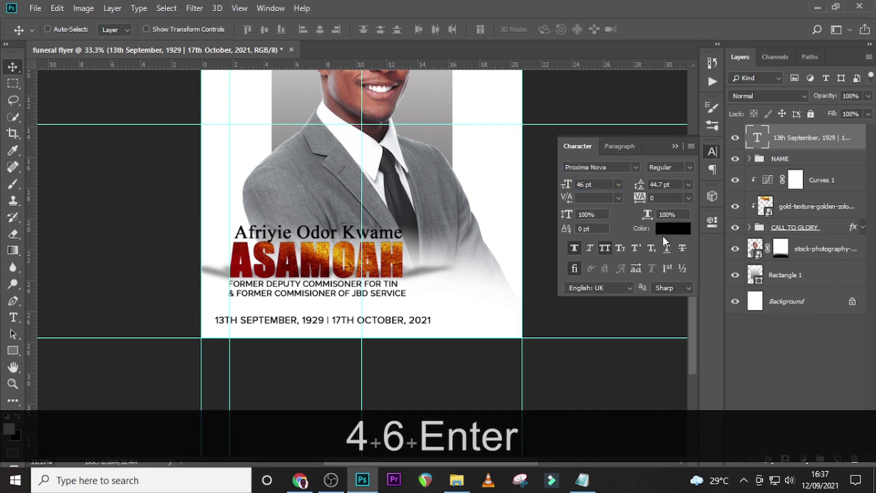
{"action": "left_click", "coordinate": [605, 249]}
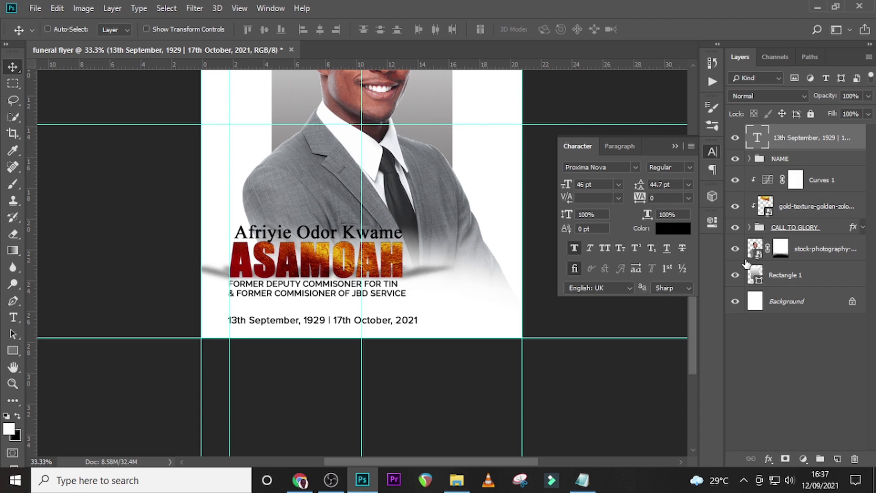
{"action": "key", "text": "Down"}
{"action": "key", "text": "Down"}
{"action": "key", "text": "Down"}
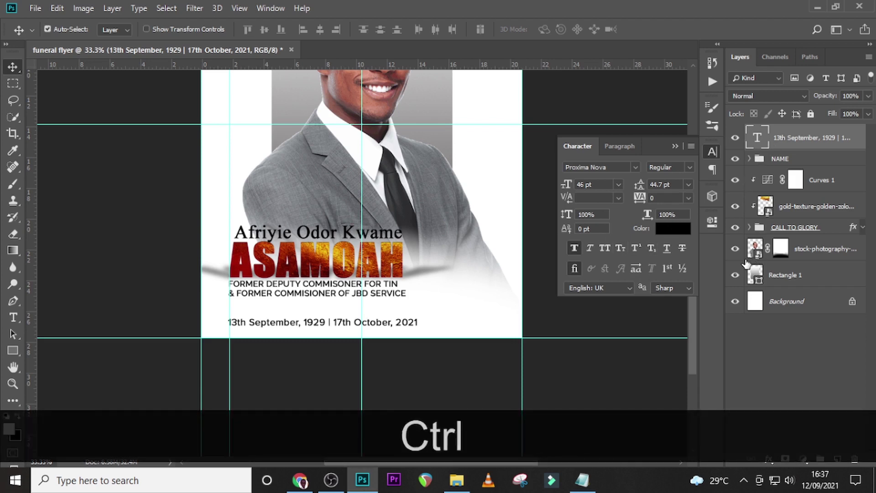
Duplicate the date line above itself and replace its text with 'sunrise' from the notes.
{"action": "key", "text": "ctrl+j"}
{"action": "key", "text": "shift+Up"}
{"action": "key", "text": "shift+Up"}
{"action": "key", "text": "shift+Up"}
{"action": "key", "text": "shift+Up"}
{"action": "key", "text": "shift+Up"}
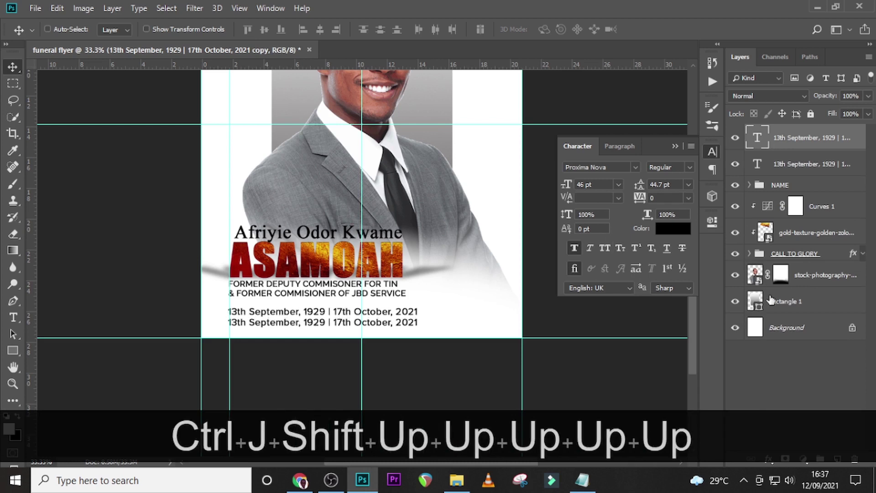
{"action": "left_click", "coordinate": [582, 483]}
{"action": "left_click_drag", "start_coordinate": [317, 277], "coordinate": [254, 276]}
{"action": "key", "text": "ctrl+c"}
{"action": "left_click", "coordinate": [754, 136]}
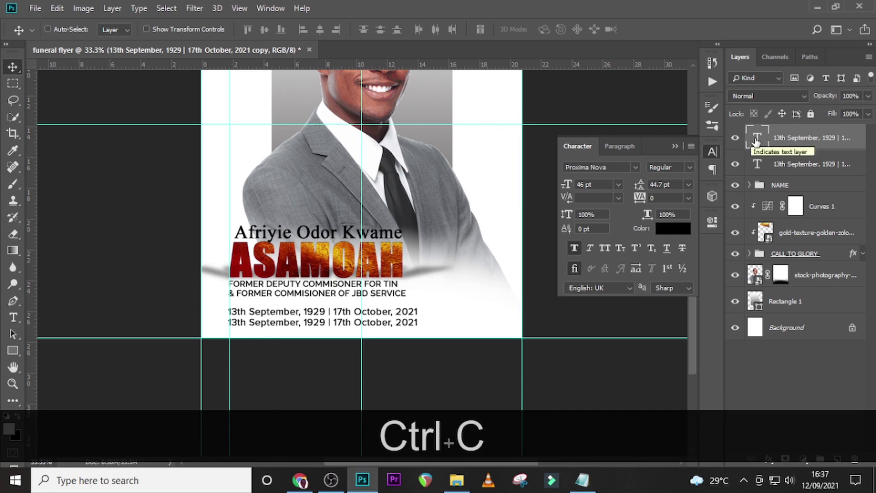
{"action": "double_click", "coordinate": [755, 139]}
{"action": "key", "text": "ctrl+v"}
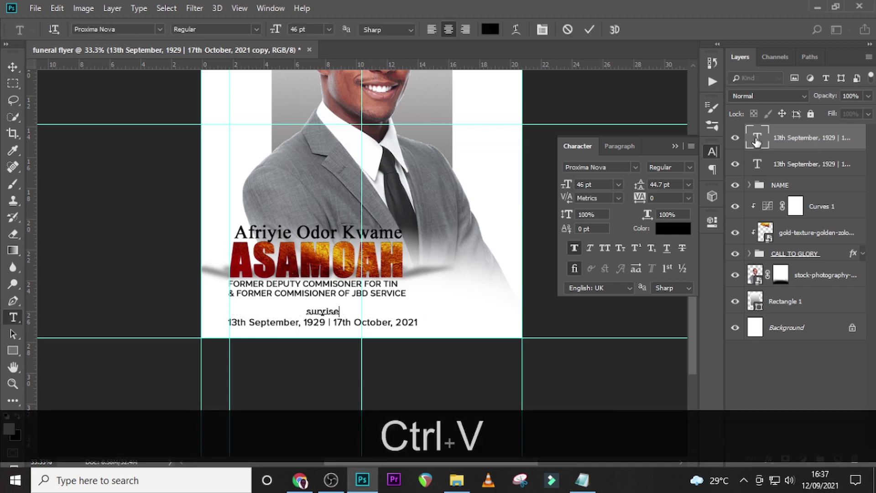
{"action": "left_click", "coordinate": [757, 142]}
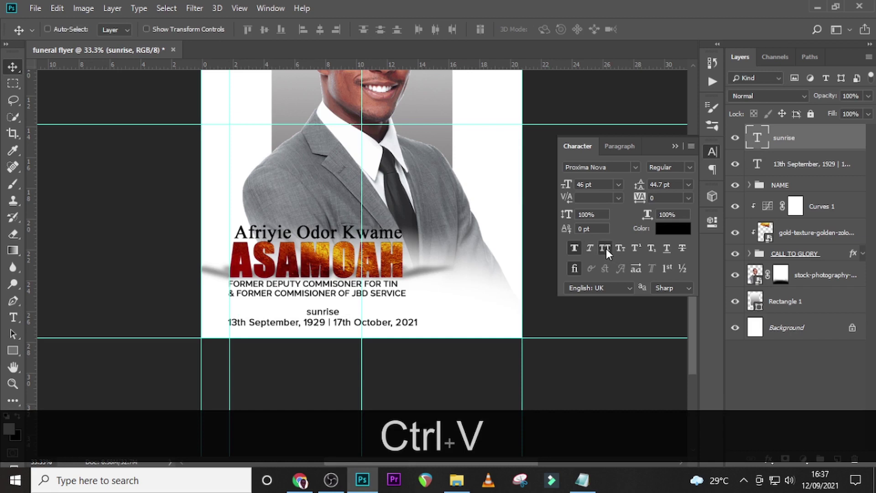
Make SUNRISE all caps in Raleway 35 pt and nudge it just above the first date.
{"action": "left_click", "coordinate": [606, 248]}
{"action": "left_click_drag", "start_coordinate": [327, 314], "coordinate": [281, 315]}
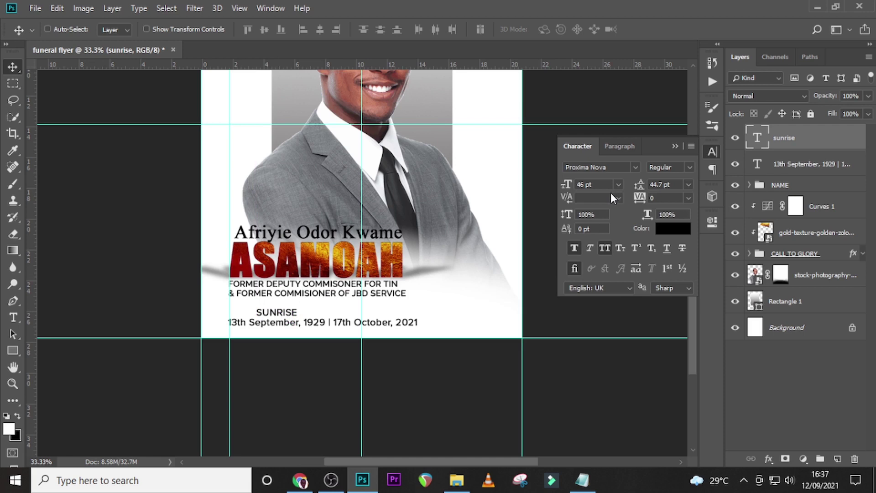
{"action": "left_click", "coordinate": [635, 168]}
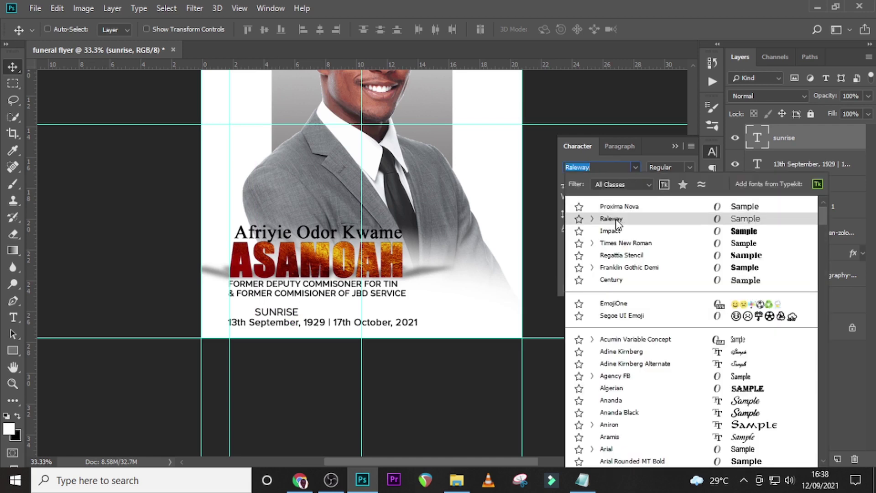
{"action": "left_click", "coordinate": [616, 221]}
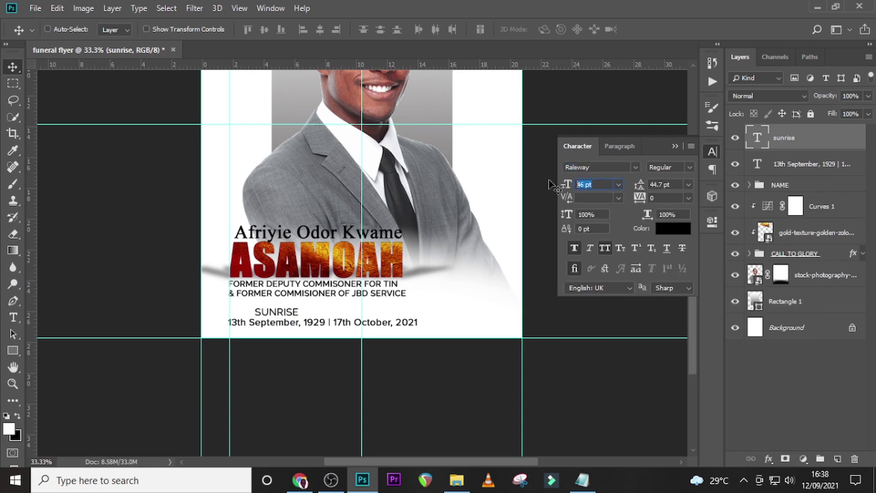
{"action": "type", "text": "3"}
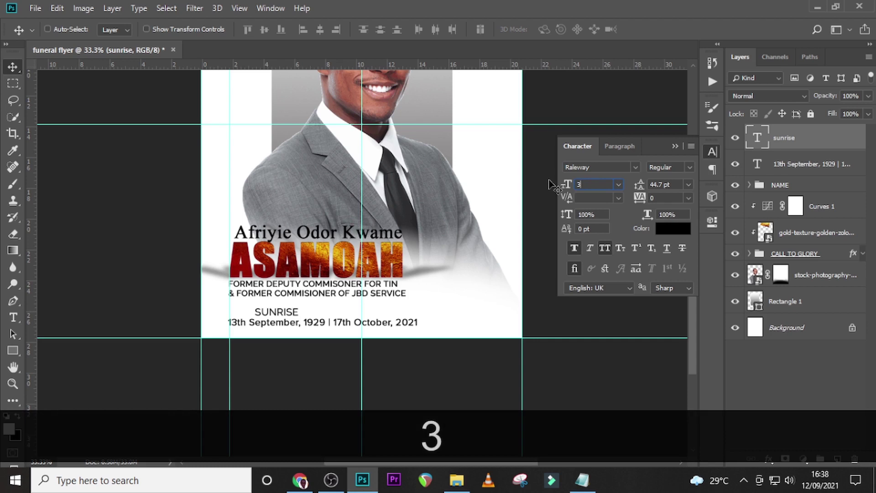
{"action": "type", "text": "5"}
{"action": "key", "text": "Return"}
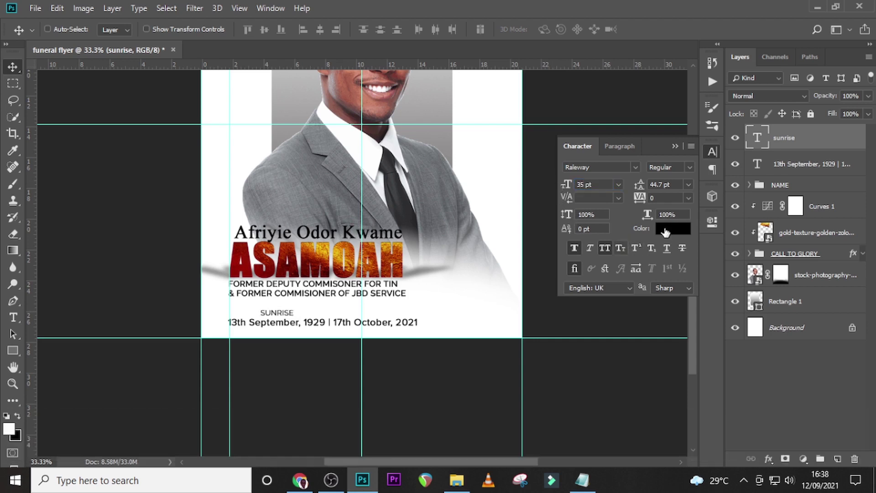
{"action": "key", "text": "Left"}
{"action": "key", "text": "Left"}
{"action": "key", "text": "Left"}
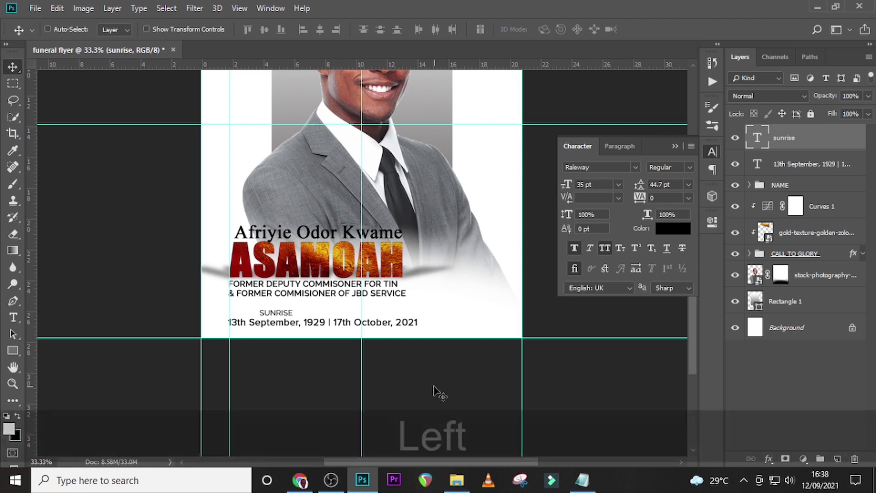
{"action": "key", "text": "Right"}
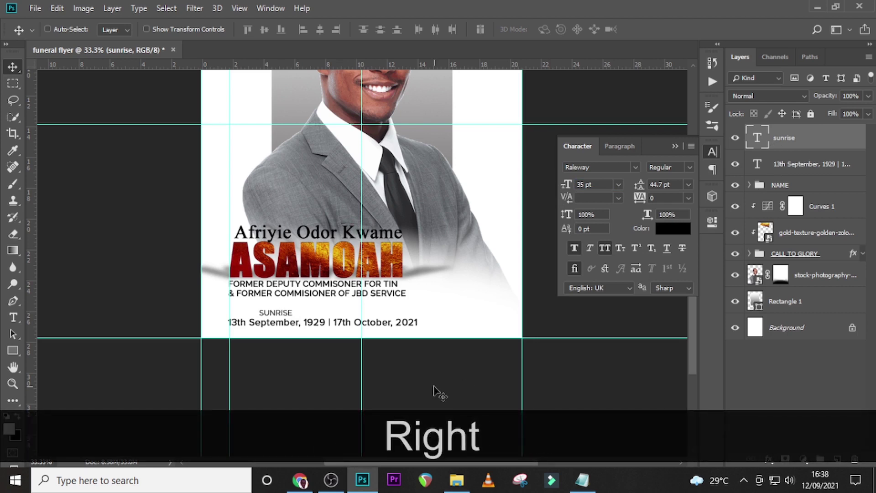
{"action": "key", "text": "Down"}
Duplicate SUNRISE, shift it over the 17th October, 2021 date, and change its text to SUNSET.
{"action": "key", "text": "ctrl+j"}
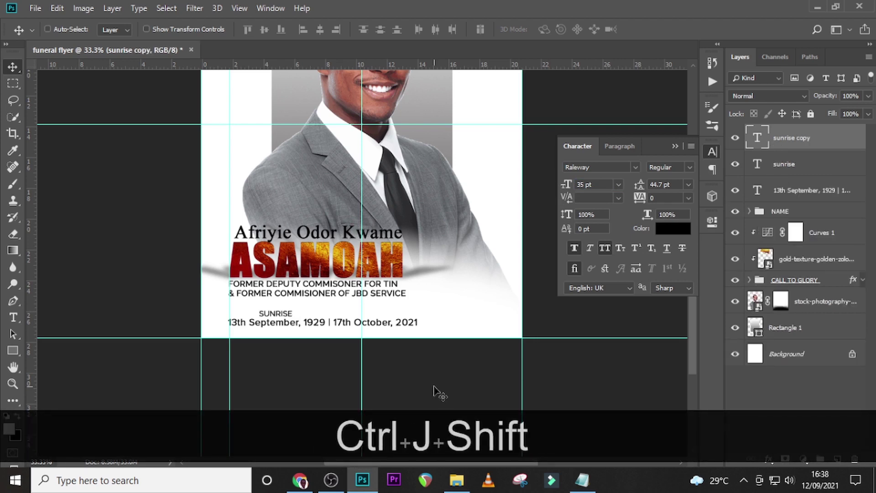
{"action": "key", "text": "shift+Right"}
{"action": "key", "text": "shift+Right"}
{"action": "key", "text": "shift+Right"}
{"action": "key", "text": "shift+Right"}
{"action": "key", "text": "shift+Right"}
{"action": "key", "text": "shift+Right"}
{"action": "key", "text": "shift+Right"}
{"action": "key", "text": "shift+Right"}
{"action": "key", "text": "shift+Right"}
{"action": "key", "text": "shift+Right"}
{"action": "key", "text": "shift+Right"}
{"action": "key", "text": "shift+Right"}
{"action": "key", "text": "shift+Right"}
{"action": "key", "text": "shift+Right"}
{"action": "key", "text": "shift+Right"}
{"action": "key", "text": "shift+Right"}
{"action": "key", "text": "shift+Right"}
{"action": "key", "text": "shift+Right"}
{"action": "key", "text": "shift+Right"}
{"action": "key", "text": "shift+Right"}
{"action": "key", "text": "shift+Right"}
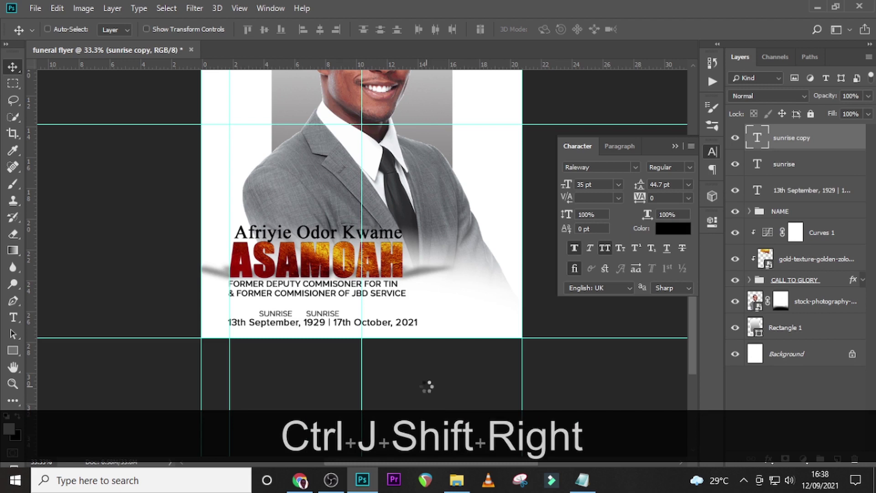
{"action": "key", "text": "shift+Right"}
{"action": "key", "text": "shift+Right"}
{"action": "key", "text": "shift+Right"}
{"action": "key", "text": "shift+Right"}
{"action": "key", "text": "shift+Right"}
{"action": "key", "text": "shift+Right"}
{"action": "key", "text": "shift+Right"}
{"action": "key", "text": "shift+Right"}
{"action": "key", "text": "shift+Right"}
{"action": "key", "text": "shift+Right"}
{"action": "key", "text": "Right"}
{"action": "key", "text": "Right"}
{"action": "key", "text": "Right"}
{"action": "key", "text": "Right"}
{"action": "key", "text": "Right"}
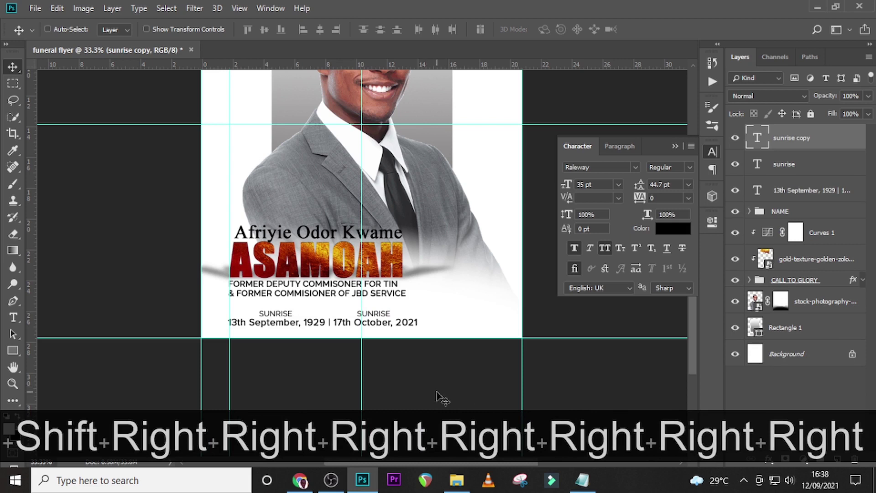
{"action": "left_click", "coordinate": [584, 485]}
{"action": "left_click_drag", "start_coordinate": [311, 286], "coordinate": [247, 282]}
{"action": "key", "text": "ctrl+c"}
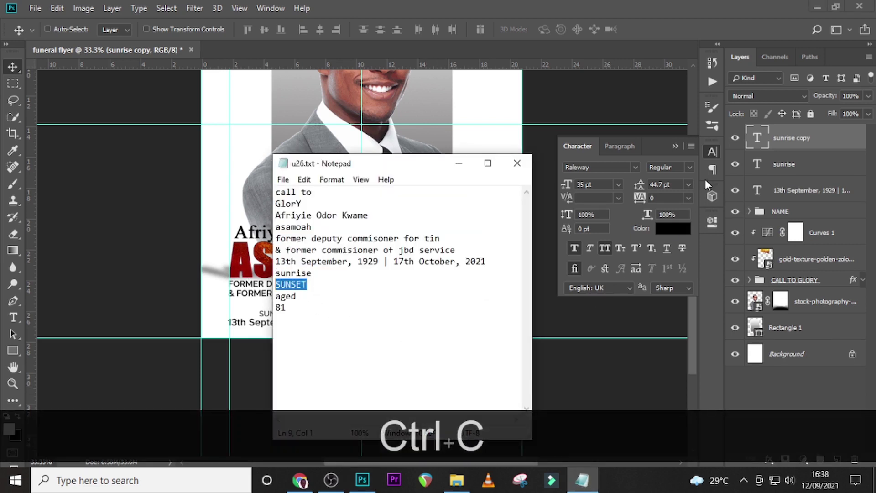
{"action": "left_click", "coordinate": [762, 148]}
{"action": "double_click", "coordinate": [761, 149]}
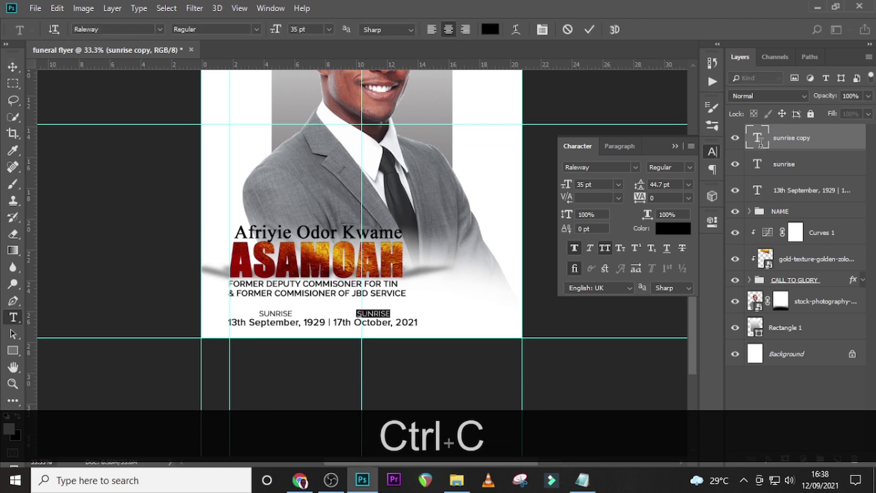
{"action": "key", "text": "ctrl+v"}
{"action": "key", "text": "ctrl+Return"}
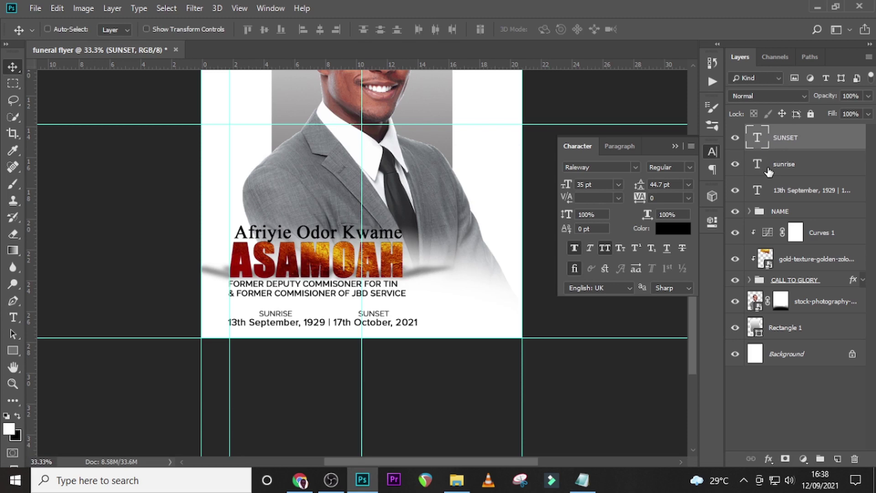
Select the SUNSET, SUNRISE and date layers and shift the block left to centre it on the flyer.
{"action": "left_click", "coordinate": [790, 165], "text": "ctrl"}
{"action": "left_click", "coordinate": [791, 192], "text": "ctrl"}
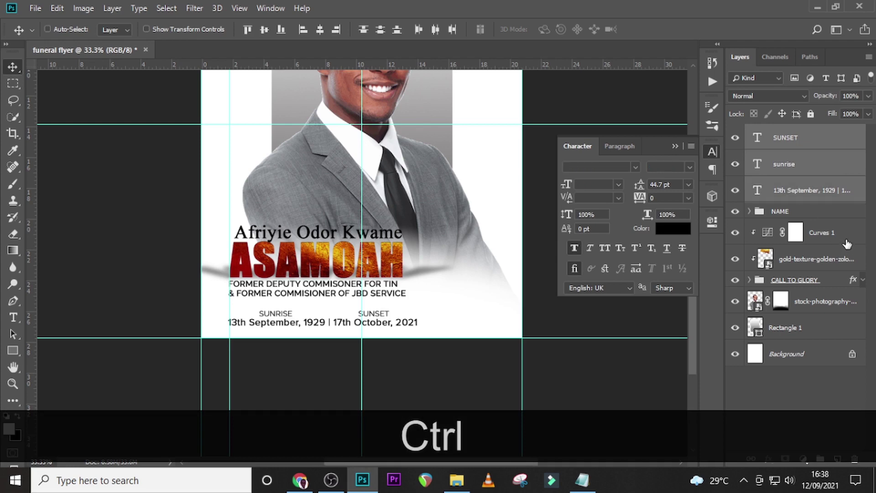
{"action": "key", "text": "ctrl+equal"}
{"action": "key", "text": "ctrl+equal"}
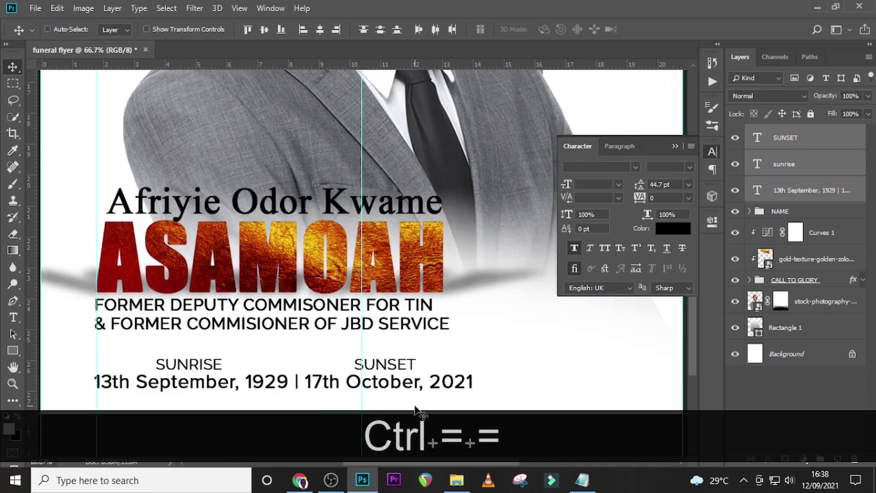
{"action": "key", "text": "ctrl+t"}
{"action": "key", "text": "Left"}
{"action": "key", "text": "Left"}
{"action": "key", "text": "Left"}
{"action": "key", "text": "Left"}
{"action": "key", "text": "Left"}
{"action": "key", "text": "Left"}
{"action": "key", "text": "Left"}
{"action": "key", "text": "Left"}
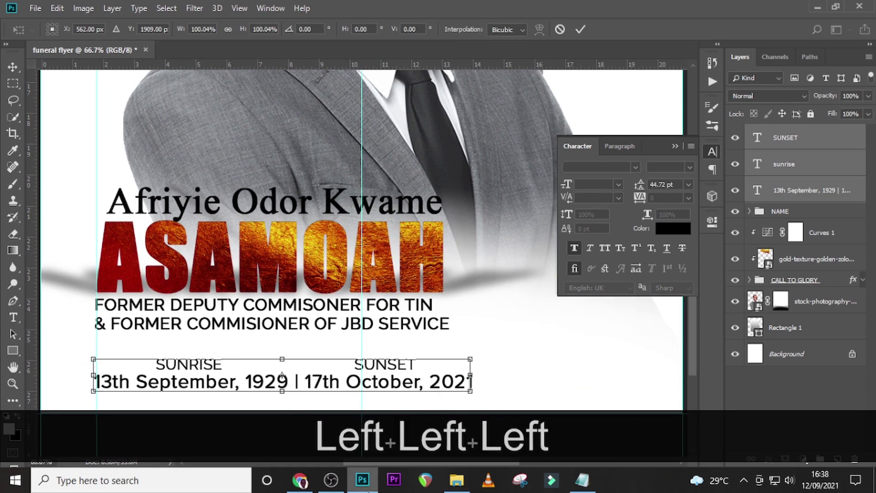
{"action": "key", "text": "Left"}
{"action": "key", "text": "shift+Left"}
{"action": "key", "text": "shift+Left"}
{"action": "key", "text": "shift+Left"}
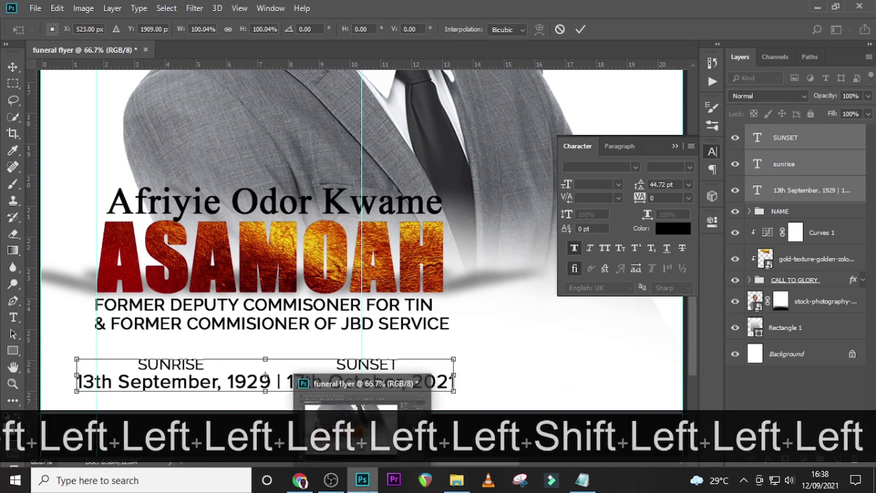
{"action": "key", "text": "Right"}
{"action": "key", "text": "Right"}
{"action": "key", "text": "Right"}
{"action": "key", "text": "Right"}
{"action": "key", "text": "Right"}
{"action": "key", "text": "Right"}
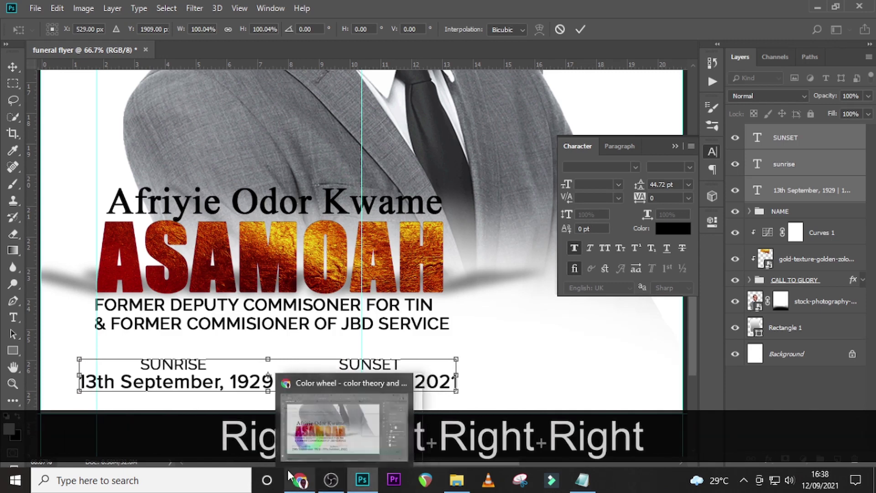
{"action": "left_click_drag", "start_coordinate": [30, 351], "coordinate": [442, 347]}
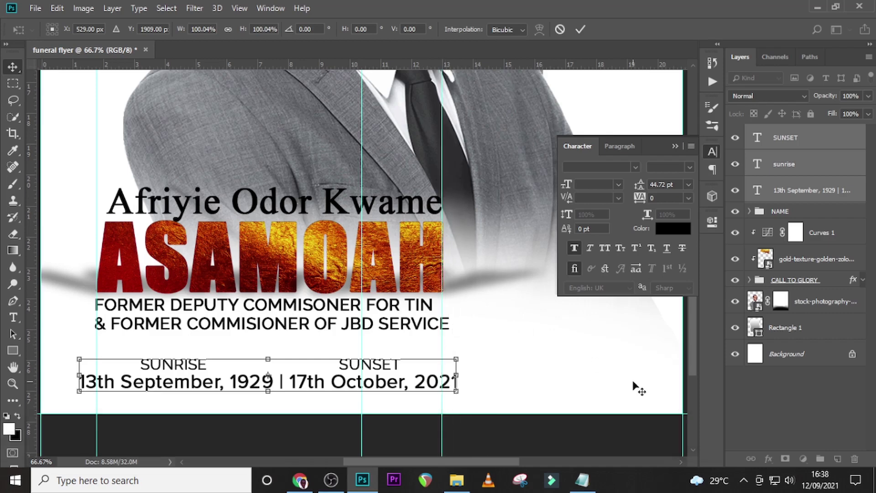
{"action": "key", "text": "Return"}
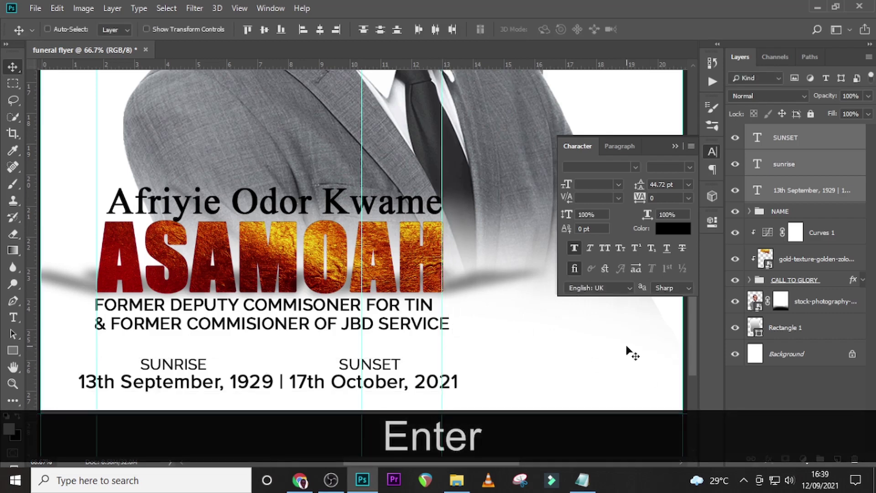
{"action": "key", "text": "ctrl+0"}
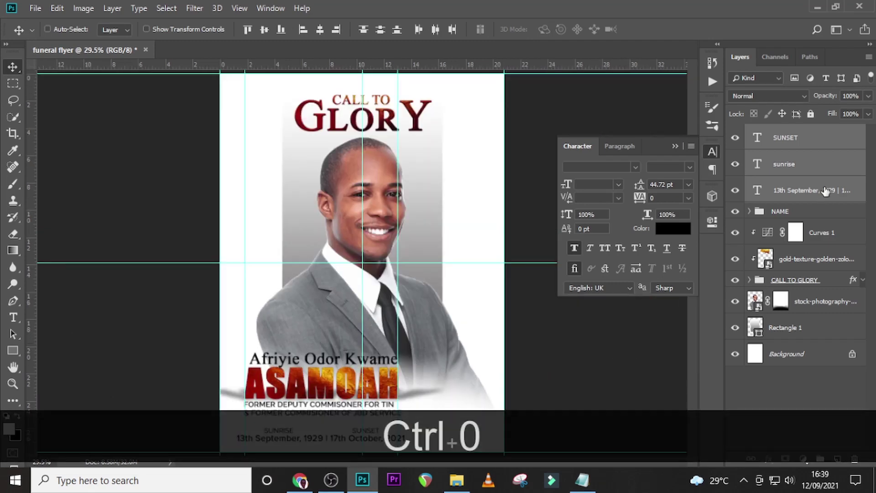
Group the three date text layers into a group named SUNRISE/SUNSET.
{"action": "key", "text": "ctrl+g"}
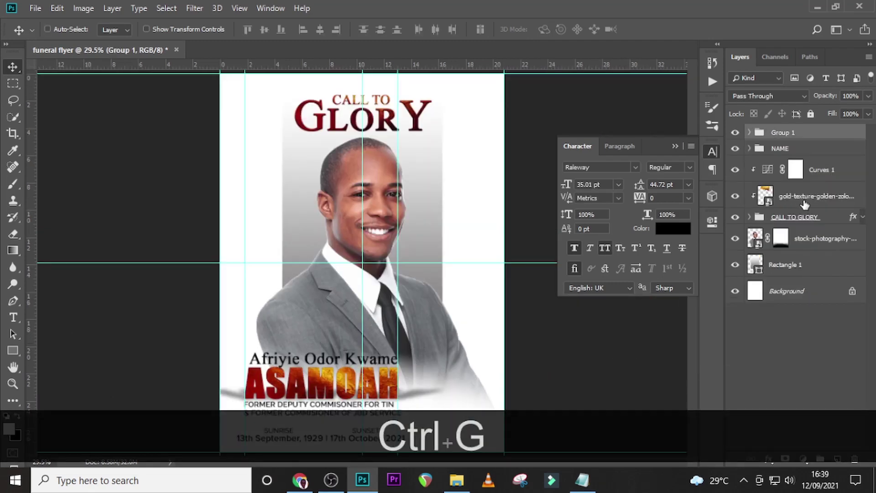
{"action": "double_click", "coordinate": [782, 132]}
{"action": "type", "text": "S"}
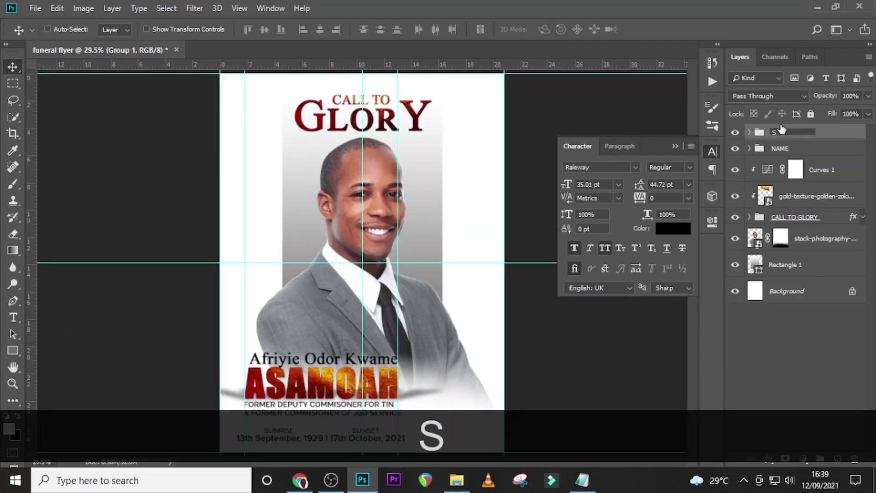
{"action": "type", "text": "UNRI"}
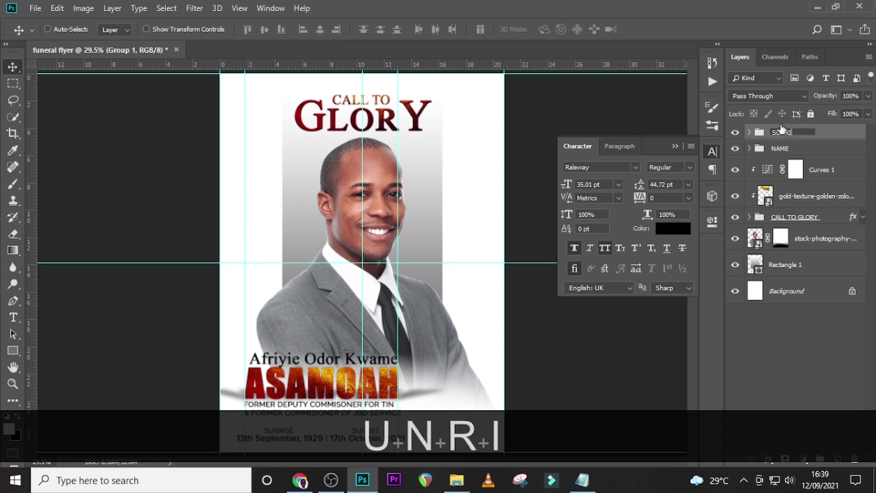
{"action": "type", "text": "SE/SUNSET"}
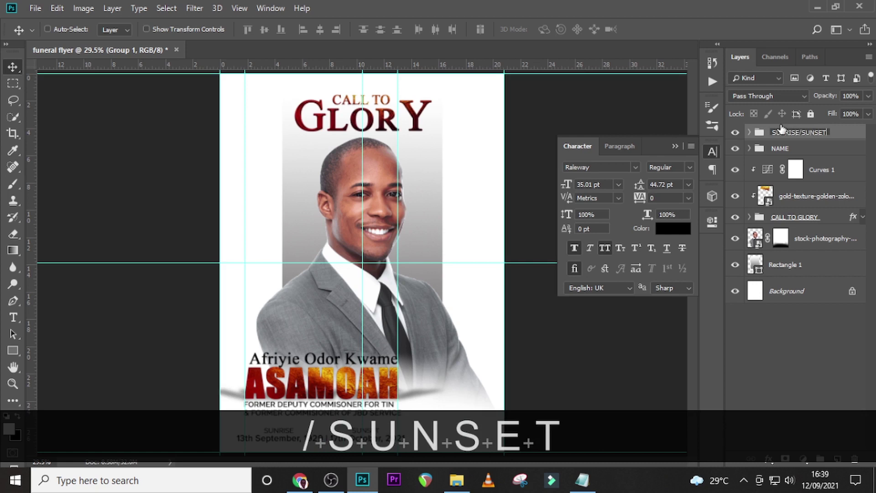
{"action": "key", "text": "Return"}
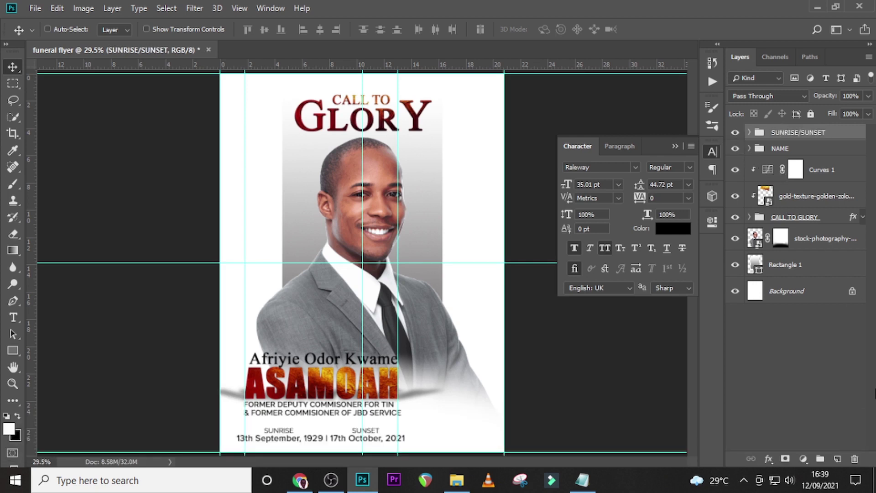
{"action": "left_click", "coordinate": [456, 480]}
Place the golden mirror frame PNG, shrink it to about 64%, and set it lower right beside the surname.
{"action": "left_click_drag", "start_coordinate": [145, 164], "coordinate": [412, 350]}
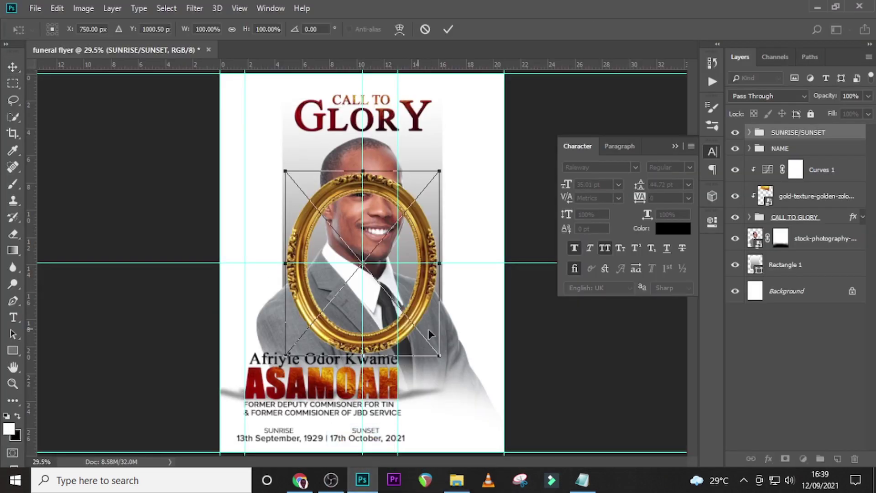
{"action": "left_click_drag", "start_coordinate": [429, 313], "coordinate": [505, 397]}
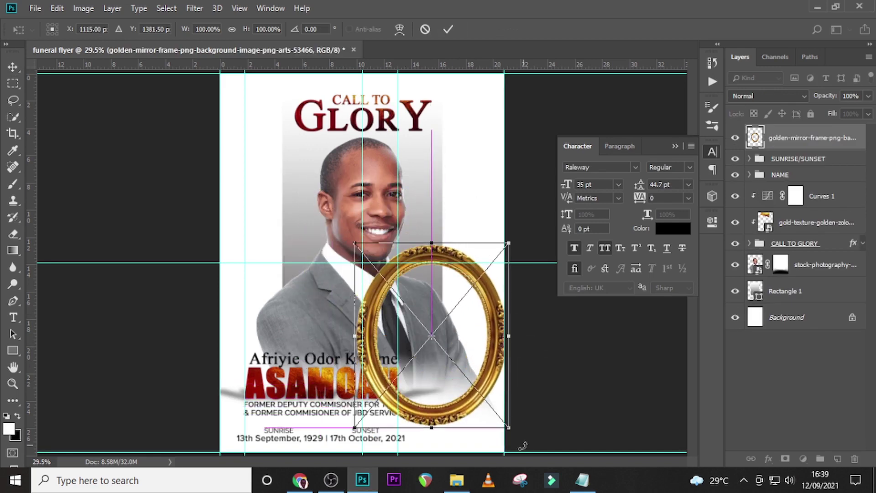
{"action": "left_click_drag", "start_coordinate": [510, 430], "coordinate": [482, 393]}
{"action": "left_click_drag", "start_coordinate": [446, 330], "coordinate": [469, 341]}
{"action": "left_click_drag", "start_coordinate": [504, 406], "coordinate": [498, 399]}
{"action": "left_click_drag", "start_coordinate": [483, 376], "coordinate": [483, 380]}
{"action": "key", "text": "Return"}
{"action": "key", "text": "Down"}
{"action": "key", "text": "Down"}
{"action": "key", "text": "Down"}
{"action": "key", "text": "Down"}
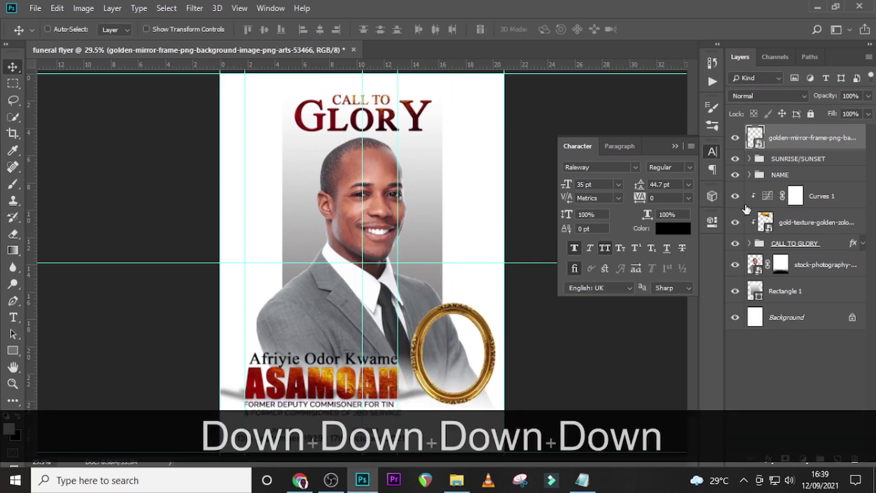
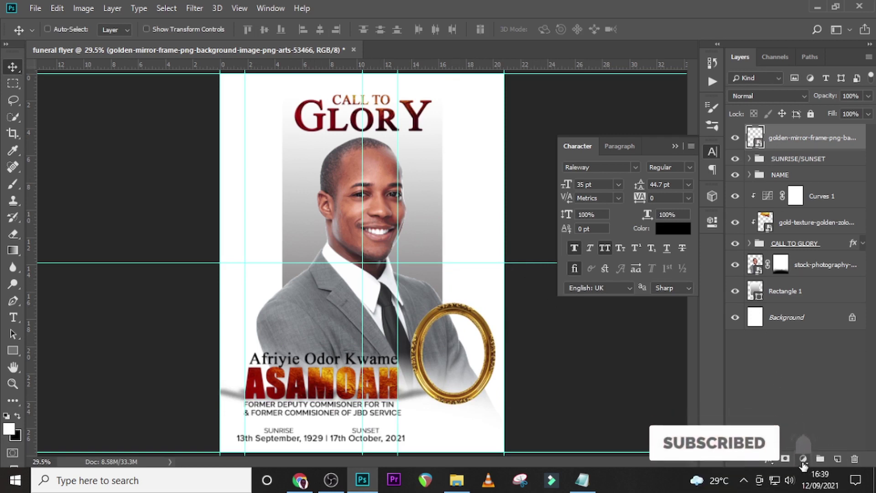
Add a Color Balance adjustment with midtones Red +24, Green -13 and Blue -23.
{"action": "left_click", "coordinate": [804, 459]}
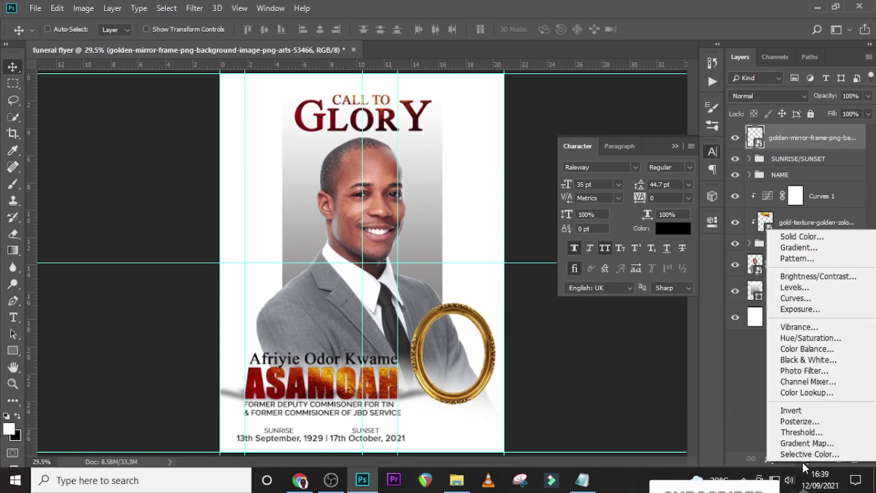
{"action": "left_click", "coordinate": [790, 350]}
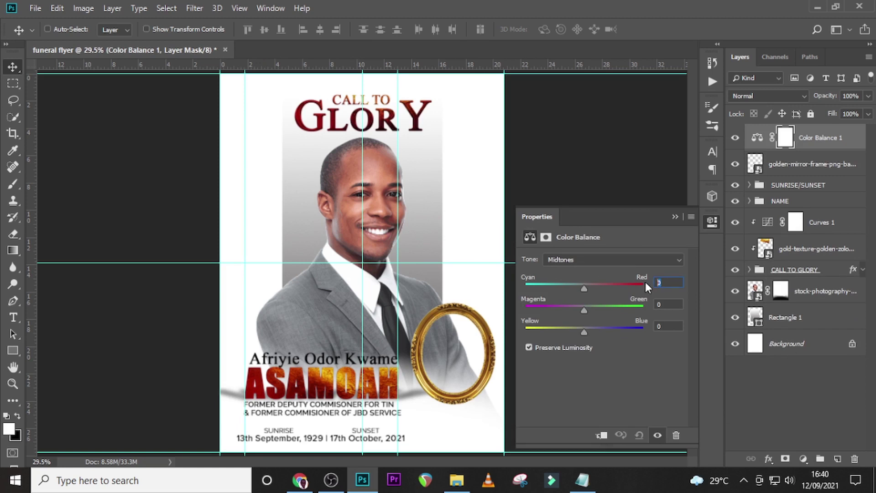
{"action": "type", "text": "24"}
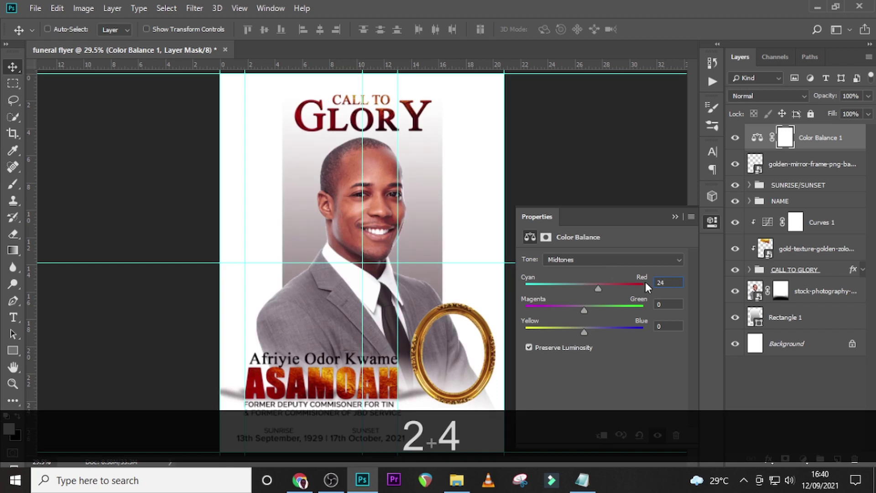
{"action": "key", "text": "Return"}
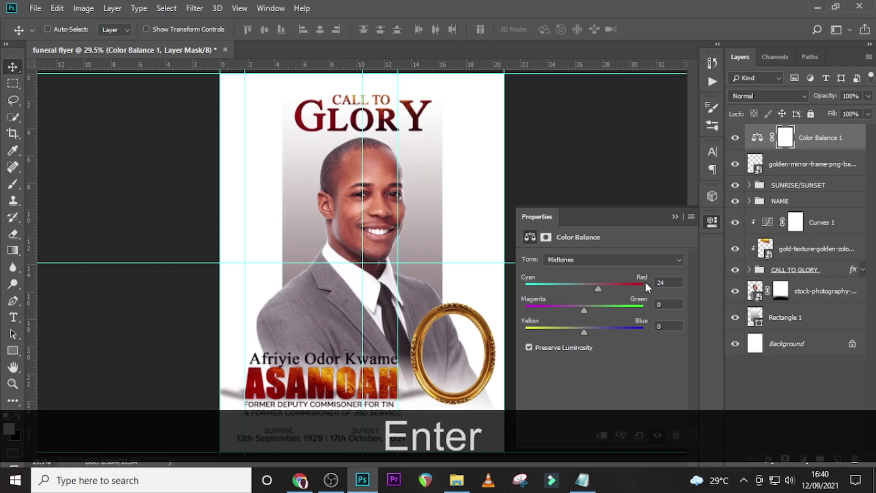
{"action": "left_click", "coordinate": [663, 303]}
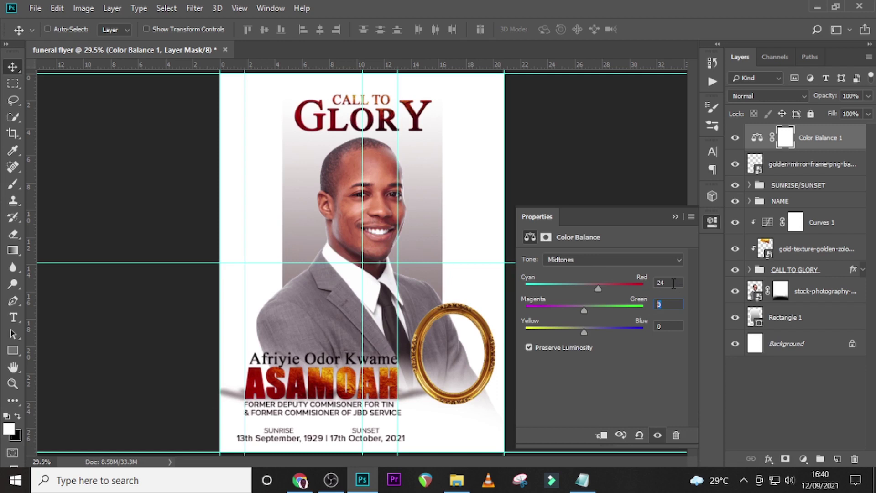
{"action": "type", "text": "1"}
{"action": "key", "text": "BackSpace"}
{"action": "type", "text": "-13"}
{"action": "key", "text": "Return"}
{"action": "type", "text": "-23"}
{"action": "key", "text": "Return"}
Set the Color Balance shadows to Red +13 and Green -10, then collapse the Properties panel.
{"action": "left_click", "coordinate": [612, 260]}
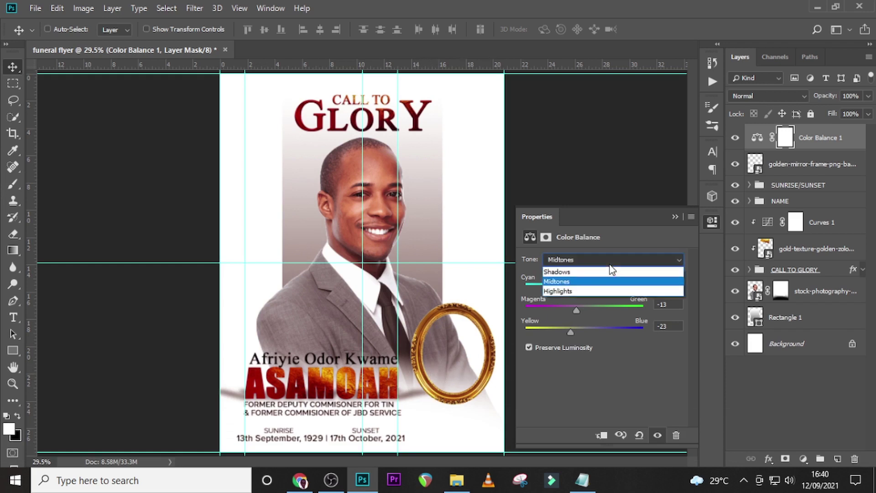
{"action": "left_click", "coordinate": [583, 274]}
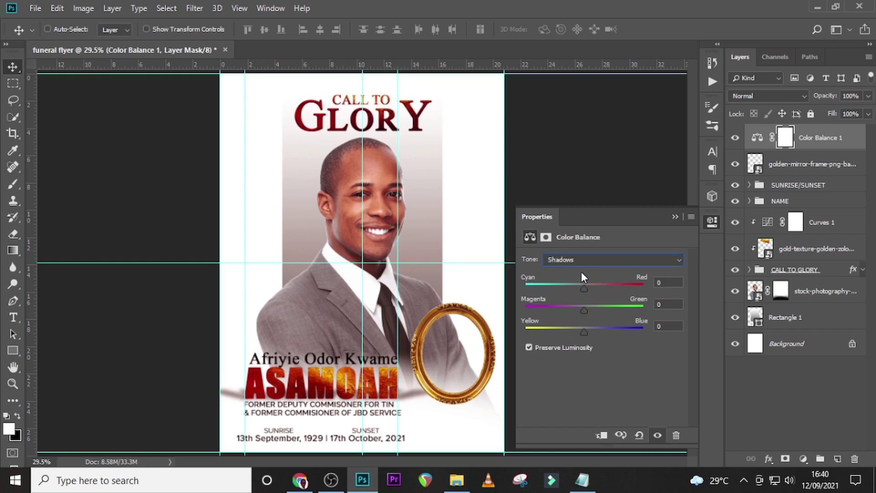
{"action": "left_click", "coordinate": [664, 283]}
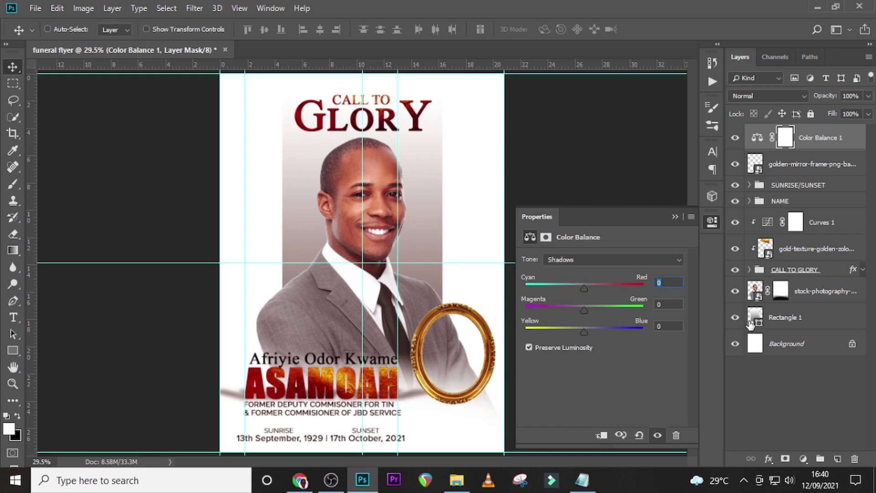
{"action": "type", "text": "13"}
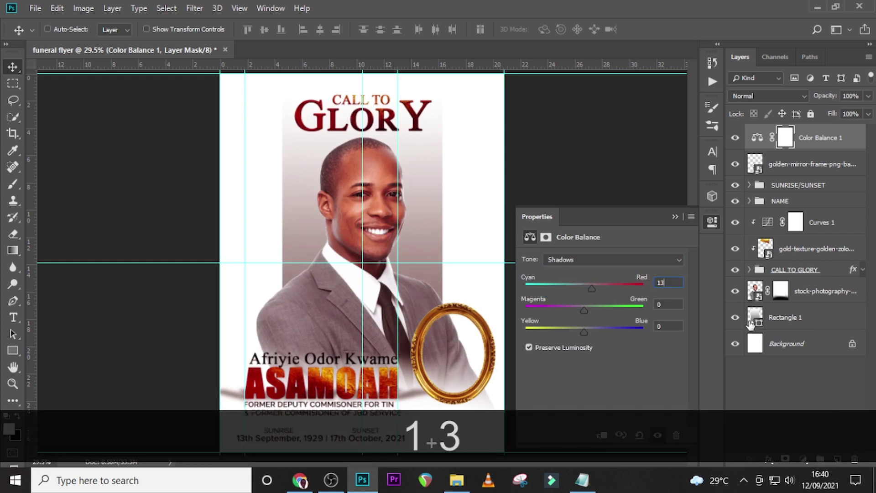
{"action": "key", "text": "Return"}
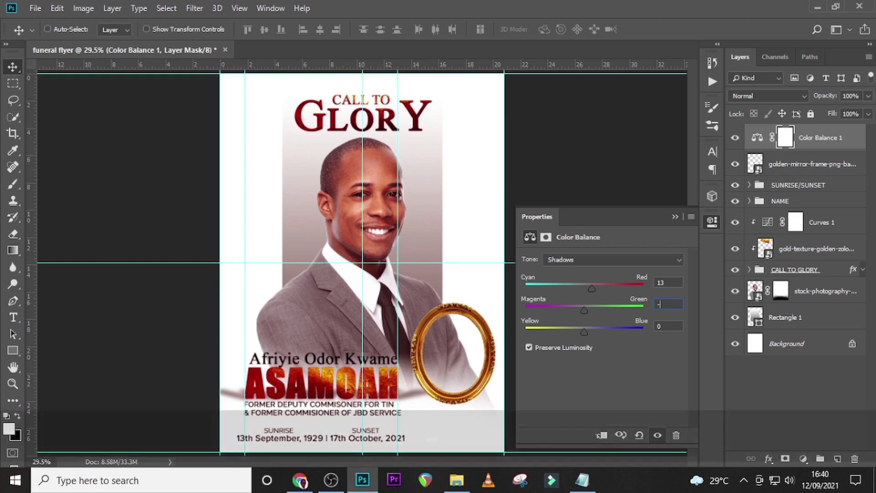
{"action": "type", "text": "-10"}
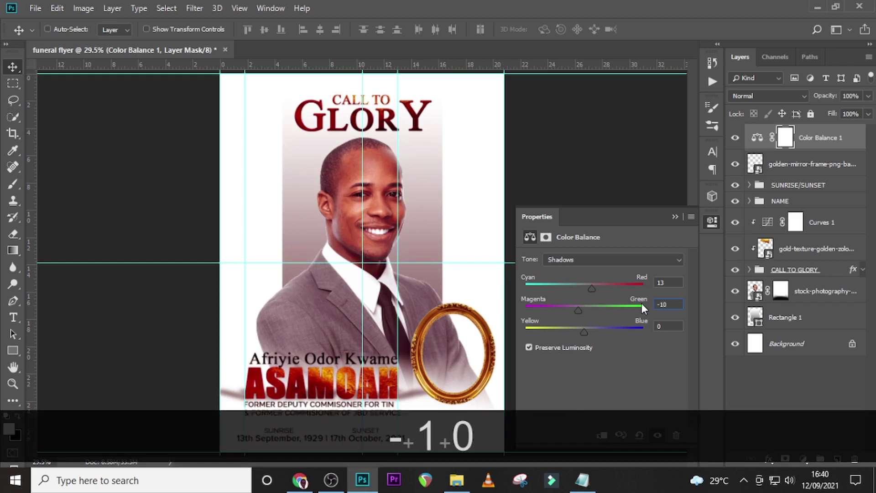
{"action": "key", "text": "Return"}
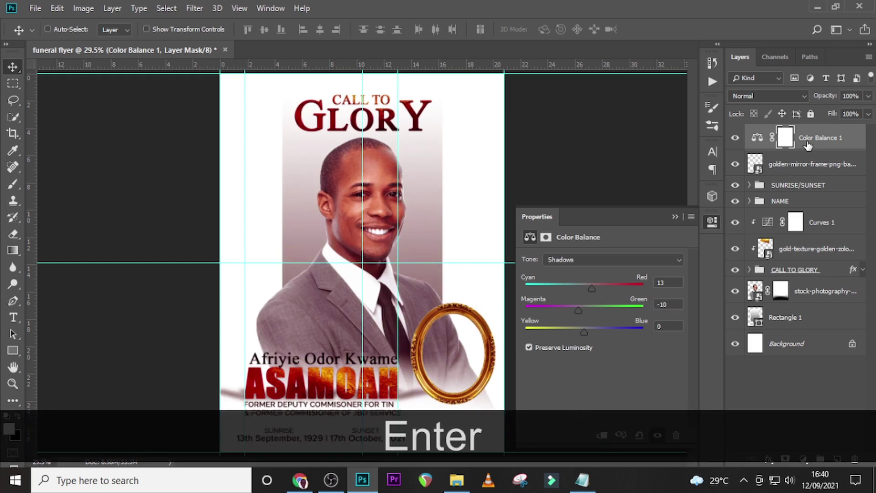
{"action": "left_click", "coordinate": [808, 145]}
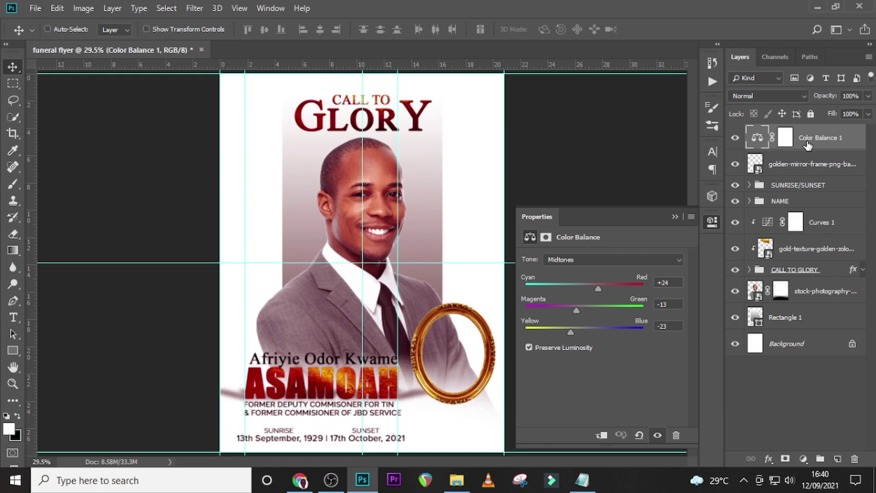
{"action": "left_click", "coordinate": [676, 217]}
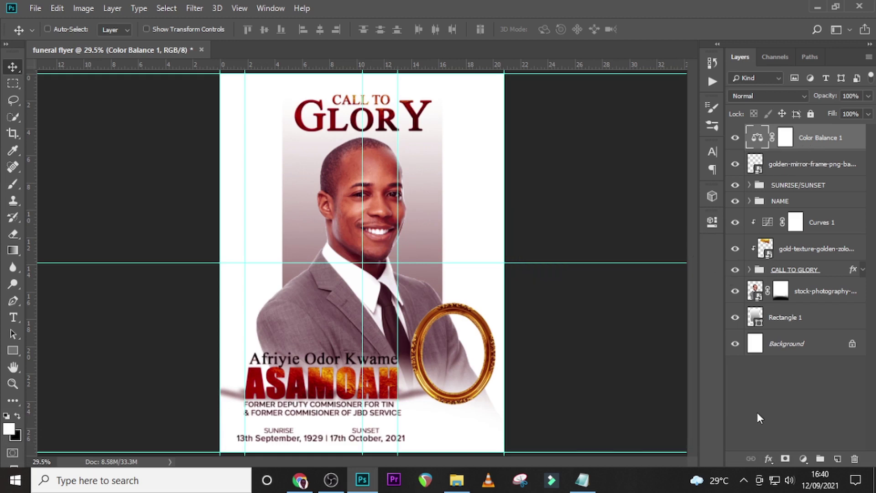
Add a Levels adjustment clipped to Color Balance and raise its black input to 16.
{"action": "left_click", "coordinate": [803, 459]}
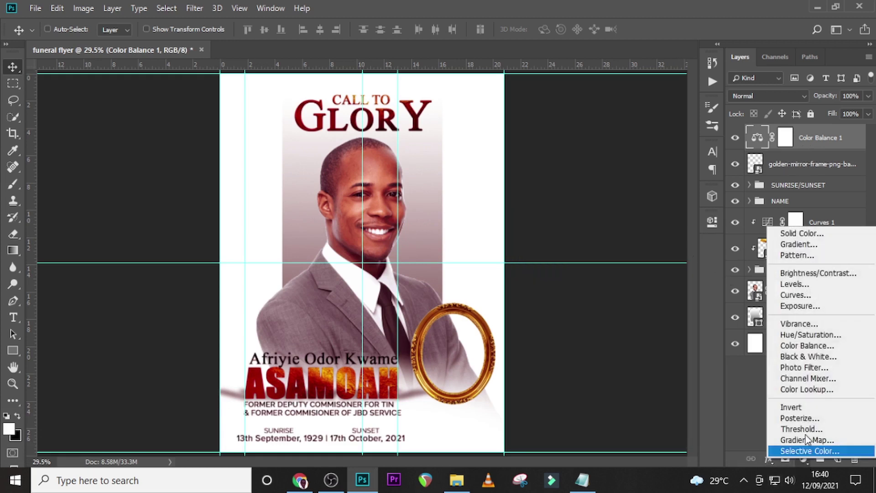
{"action": "left_click", "coordinate": [806, 284]}
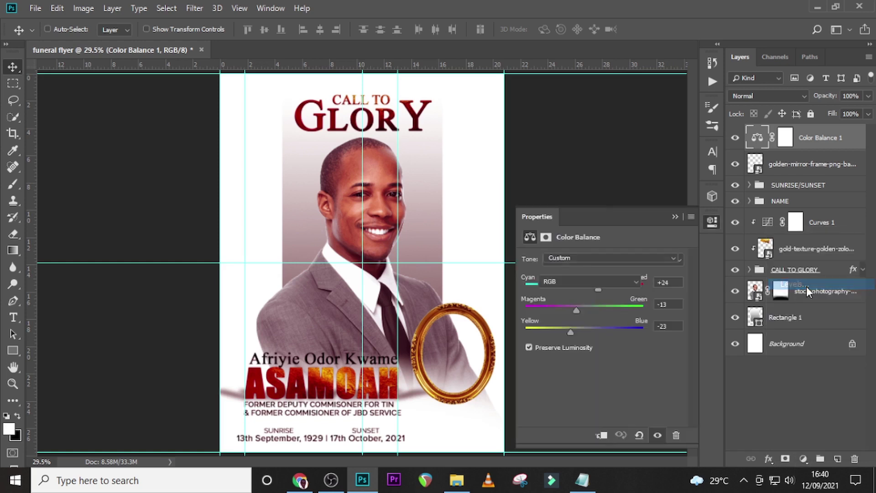
{"action": "left_click", "coordinate": [603, 436]}
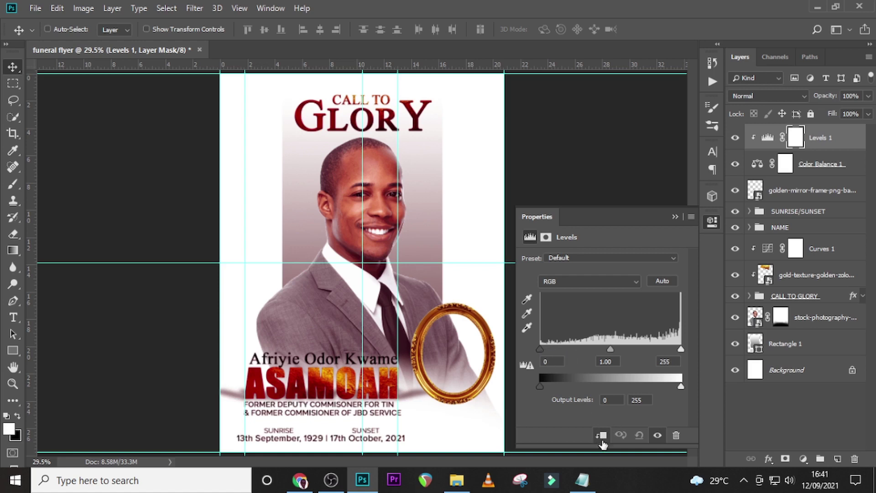
{"action": "left_click_drag", "start_coordinate": [541, 351], "coordinate": [550, 351]}
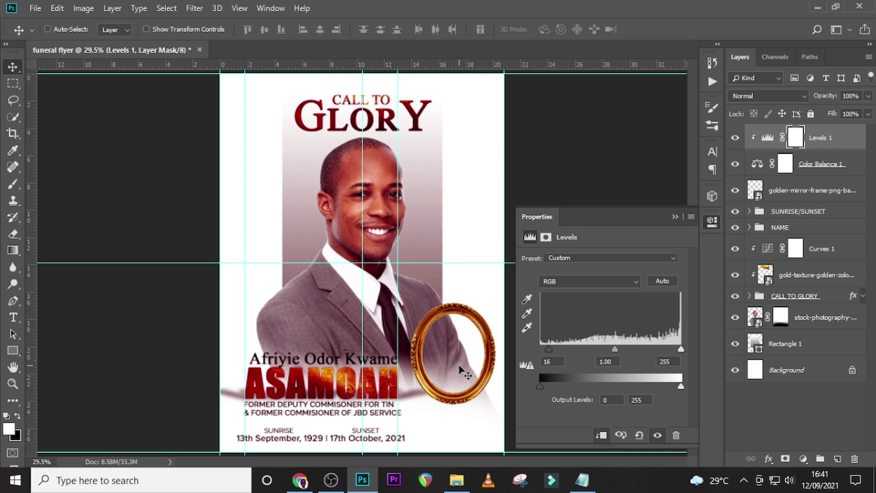
Add a clipped Hue/Saturation adjustment and clip Color Balance 1 to the gold frame layer.
{"action": "left_click", "coordinate": [803, 461]}
{"action": "left_click", "coordinate": [799, 336]}
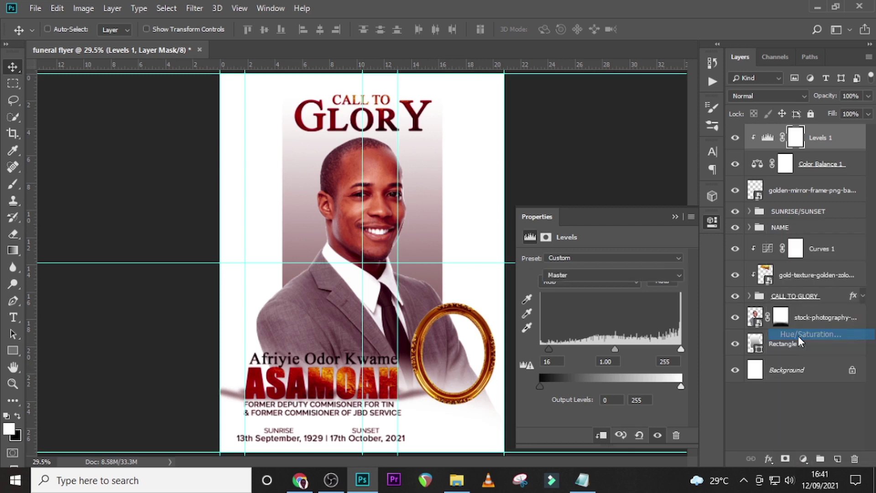
{"action": "left_click", "coordinate": [602, 436]}
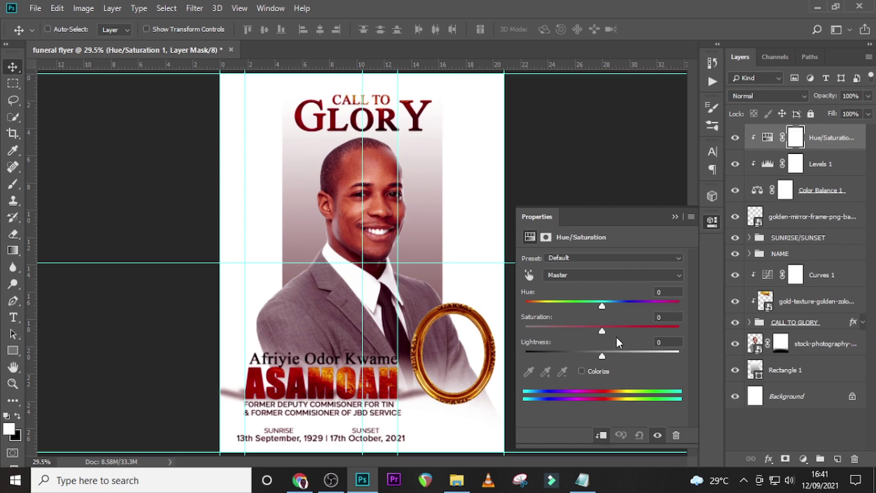
{"action": "left_click_drag", "start_coordinate": [600, 332], "coordinate": [651, 332]}
{"action": "left_click_drag", "start_coordinate": [603, 357], "coordinate": [571, 356]}
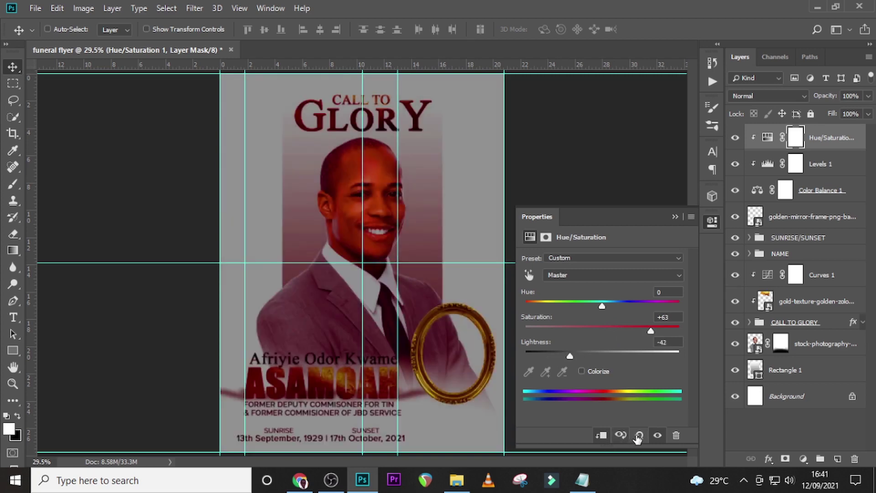
{"action": "left_click", "coordinate": [640, 436]}
{"action": "left_click_drag", "start_coordinate": [602, 331], "coordinate": [627, 328]}
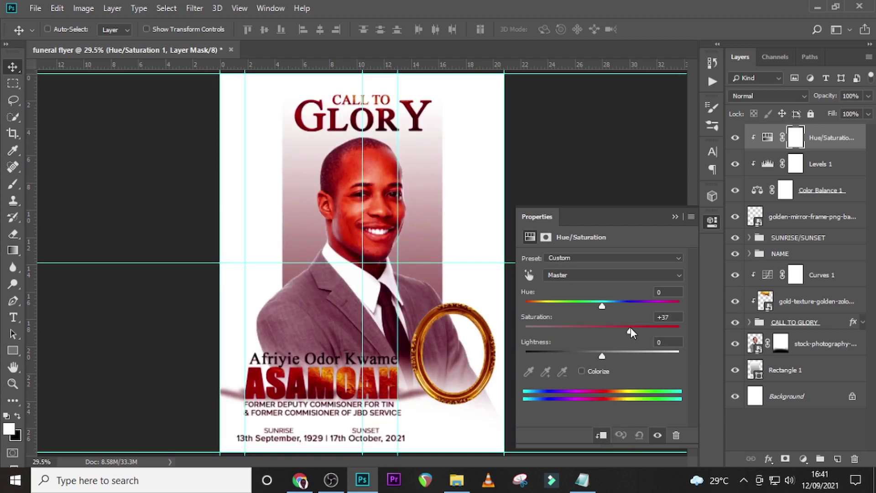
{"action": "left_click", "coordinate": [760, 198]}
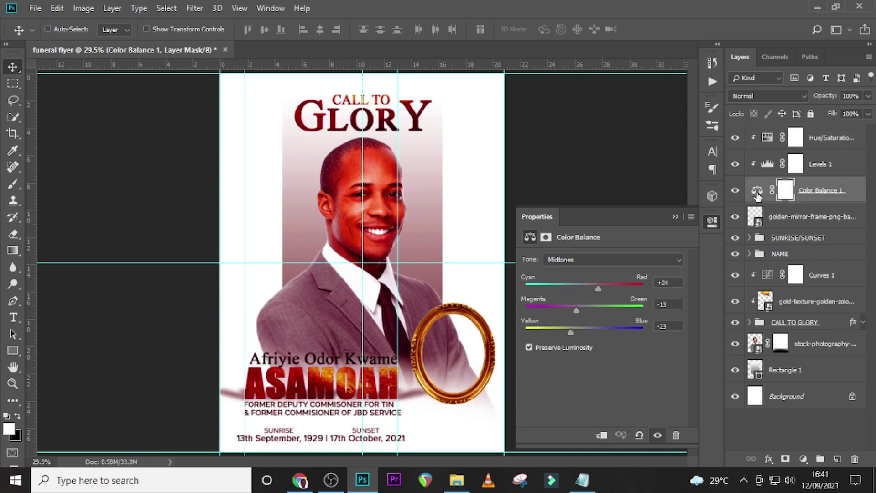
{"action": "left_click", "coordinate": [602, 435]}
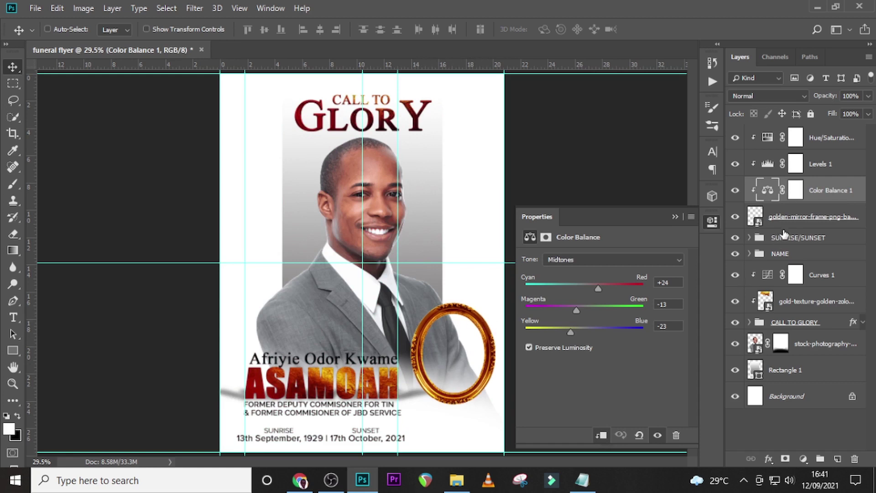
Set the Hue/Saturation adjustment to Saturation +22 and Lightness -17.
{"action": "left_click", "coordinate": [776, 146]}
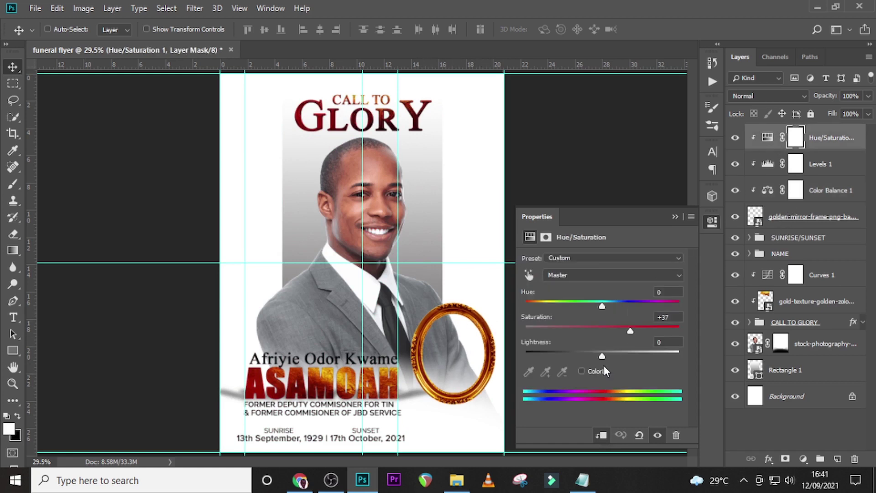
{"action": "mouse_move", "coordinate": [590, 358]}
{"action": "left_mouse_down"}
{"action": "mouse_move", "coordinate": [583, 360]}
{"action": "mouse_move", "coordinate": [593, 357]}
{"action": "left_mouse_up"}
{"action": "left_click_drag", "start_coordinate": [633, 330], "coordinate": [628, 328]}
{"action": "left_click", "coordinate": [639, 435]}
{"action": "left_click", "coordinate": [640, 436]}
{"action": "left_click_drag", "start_coordinate": [602, 331], "coordinate": [583, 331]}
{"action": "left_click_drag", "start_coordinate": [616, 329], "coordinate": [590, 356]}
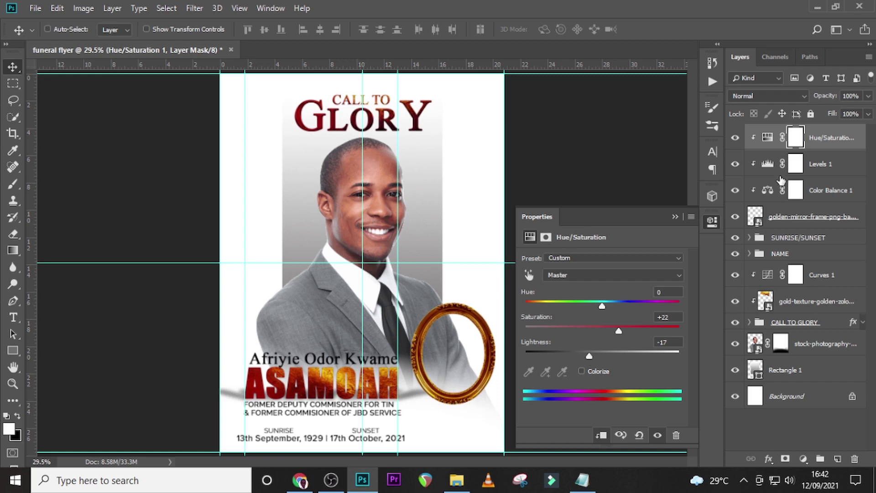
Group the gold frame and its three adjustments into a group named GOLDEN MIRROR.
{"action": "left_click", "coordinate": [825, 139]}
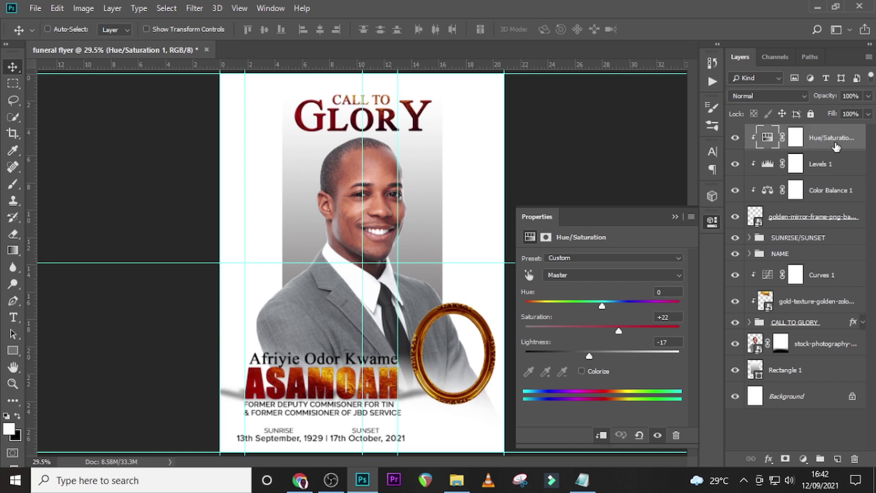
{"action": "left_click", "coordinate": [809, 218], "text": "shift"}
{"action": "key", "text": "ctrl+shift+g"}
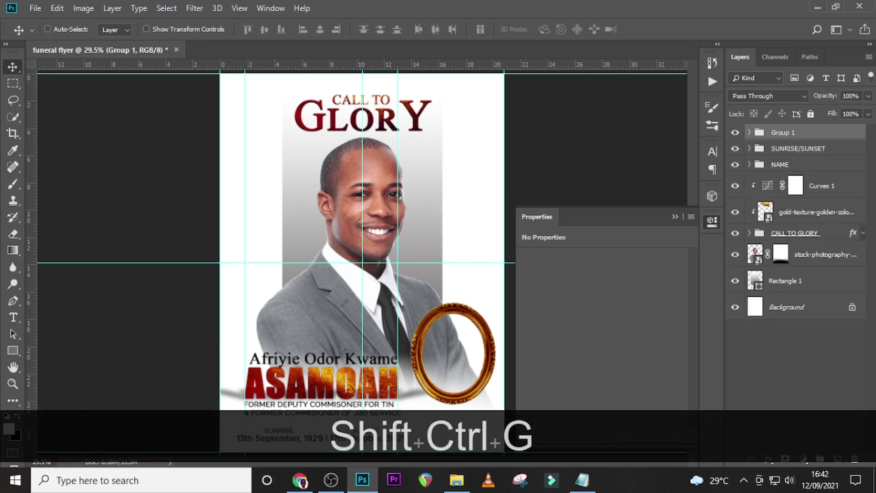
{"action": "double_click", "coordinate": [780, 132]}
{"action": "type", "text": "GOLDE"}
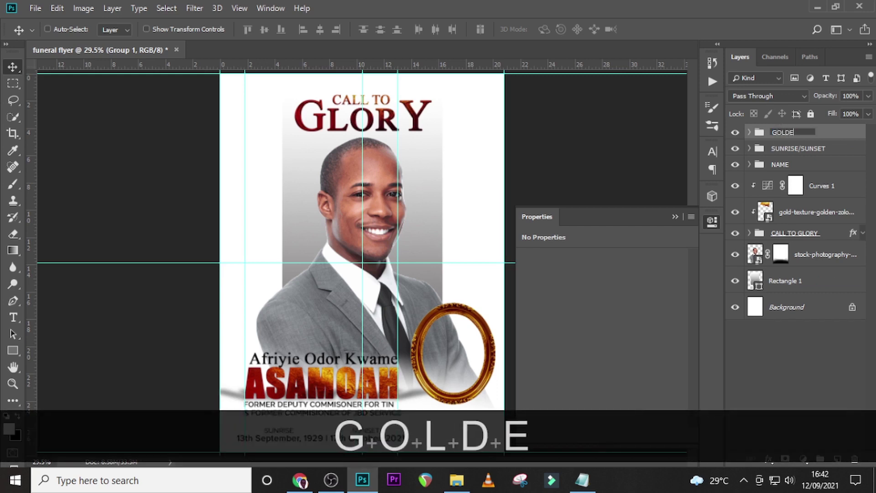
{"action": "type", "text": "N MIRROR"}
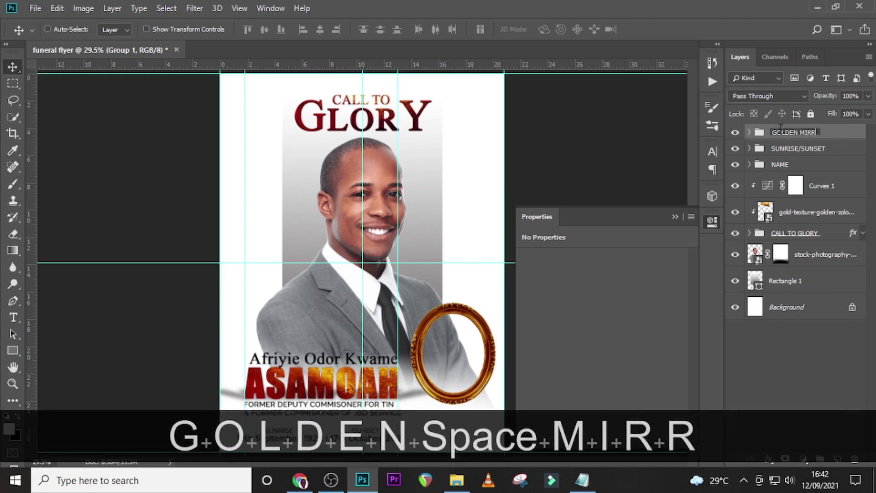
{"action": "key", "text": "Return"}
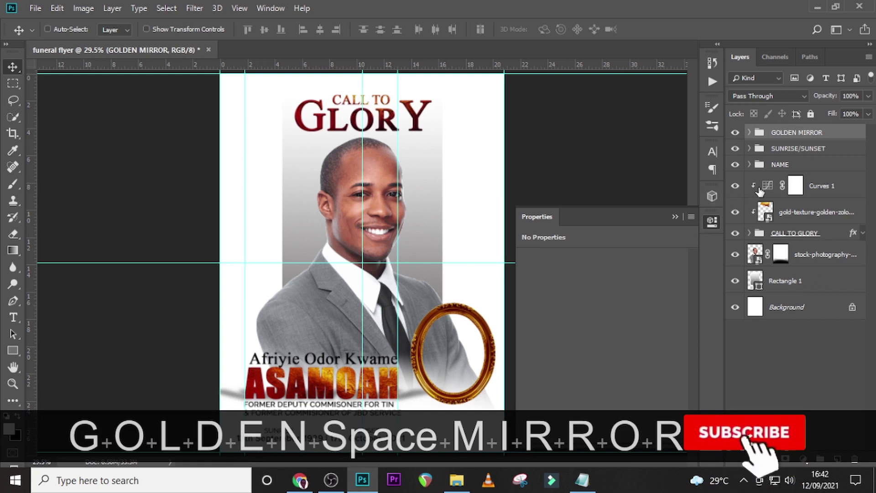
{"action": "left_click", "coordinate": [797, 148]}
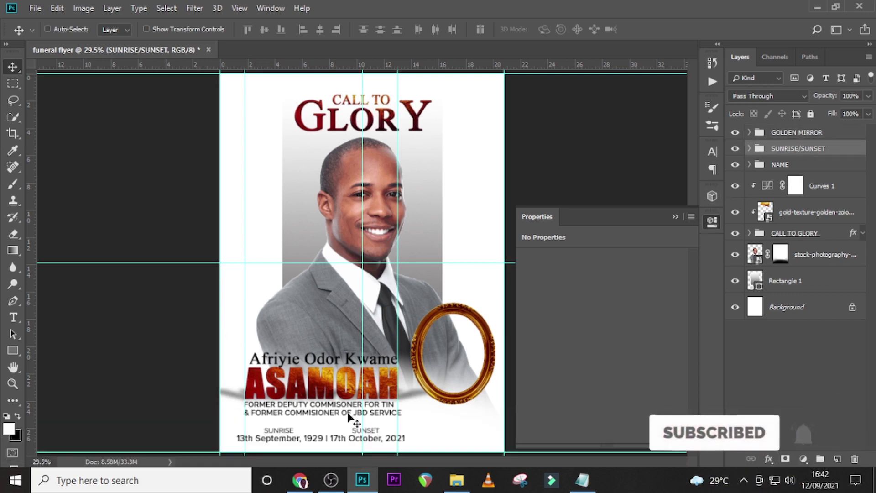
Draw a white 393 × 499 px ellipse, Ellipse 1, filling the gold frame's opening.
{"action": "left_click", "coordinate": [837, 459]}
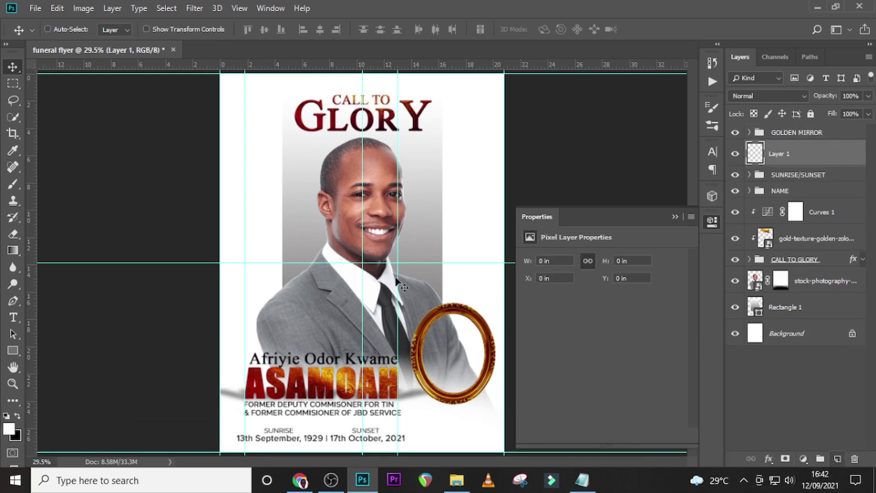
{"action": "left_click", "coordinate": [15, 350]}
{"action": "right_click", "coordinate": [21, 350]}
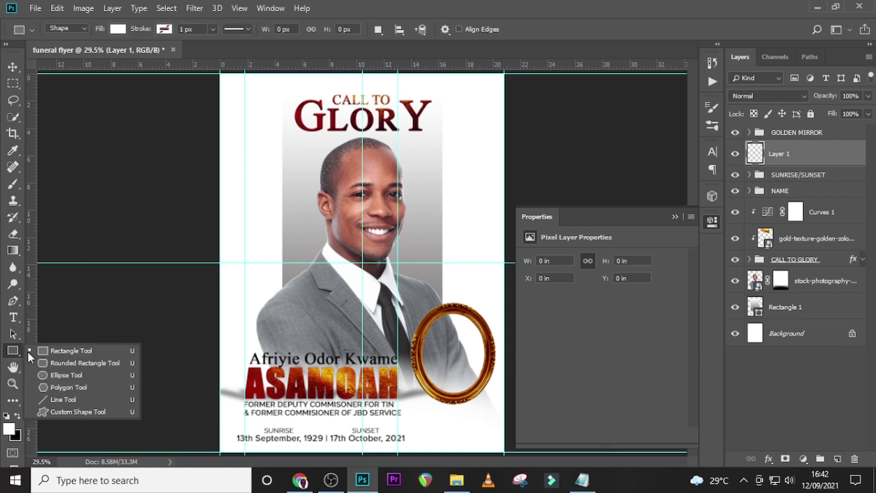
{"action": "left_click", "coordinate": [62, 375]}
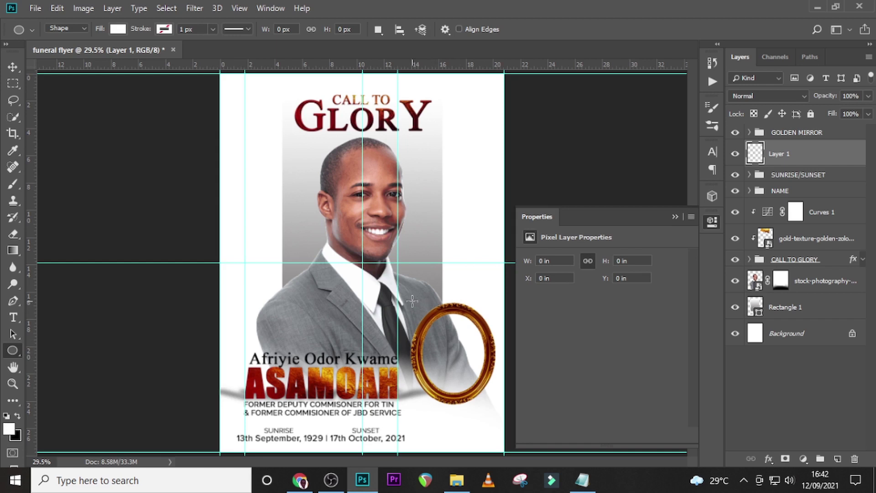
{"action": "left_click_drag", "start_coordinate": [414, 301], "coordinate": [489, 396]}
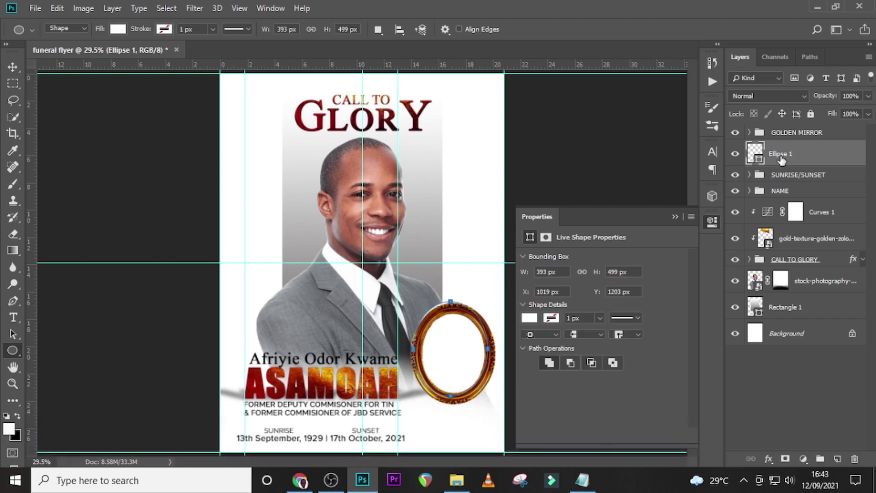
{"action": "key", "text": "v"}
{"action": "left_click_drag", "start_coordinate": [458, 335], "coordinate": [460, 338]}
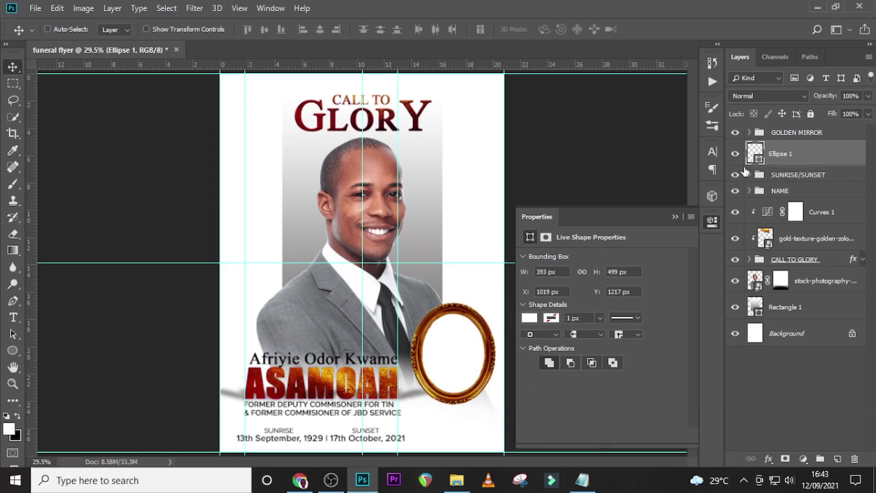
{"action": "left_click", "coordinate": [457, 480]}
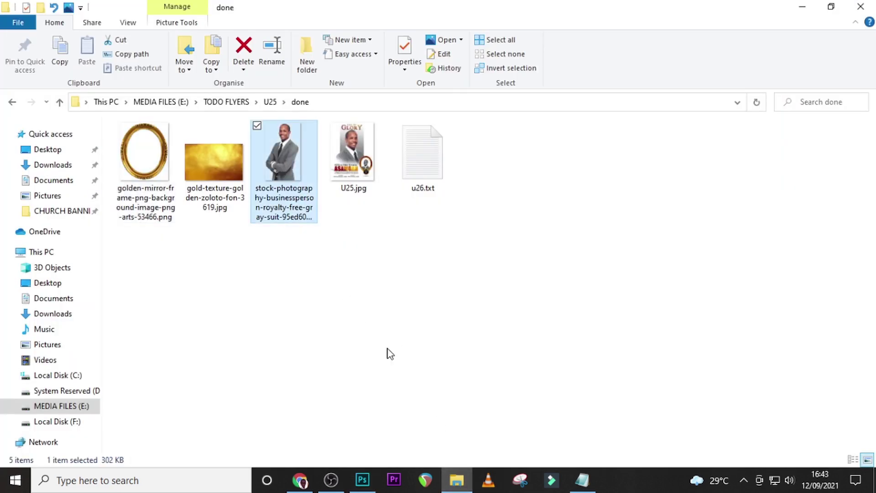
{"action": "left_click", "coordinate": [363, 480]}
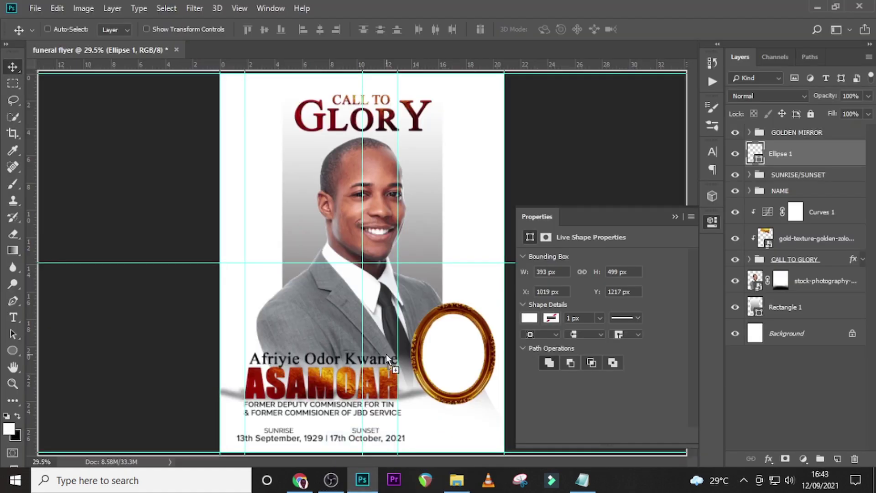
Place the businessman portrait, scale and tilt it into the frame, and clip it to Ellipse 1.
{"action": "left_click_drag", "start_coordinate": [387, 358], "coordinate": [388, 359]}
{"action": "left_click_drag", "start_coordinate": [439, 387], "coordinate": [414, 331]}
{"action": "left_click_drag", "start_coordinate": [389, 283], "coordinate": [474, 406]}
{"action": "left_click_drag", "start_coordinate": [483, 269], "coordinate": [460, 241]}
{"action": "left_click_drag", "start_coordinate": [469, 369], "coordinate": [476, 376]}
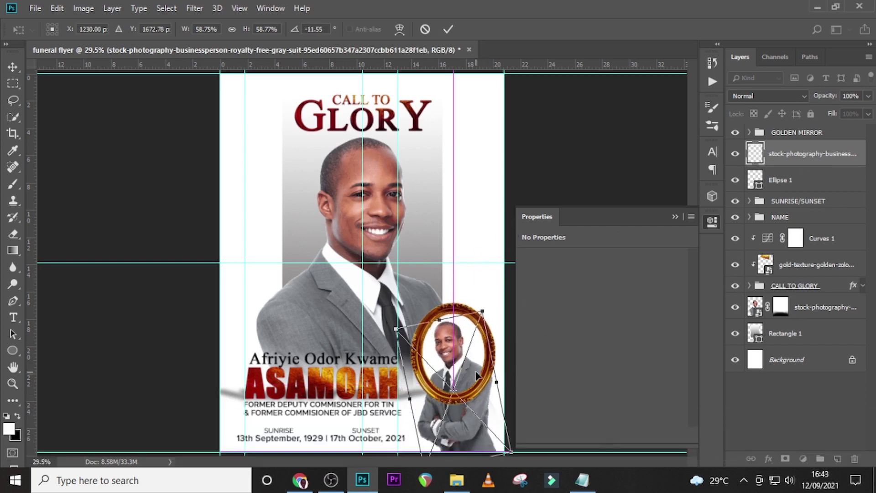
{"action": "key", "text": "Return"}
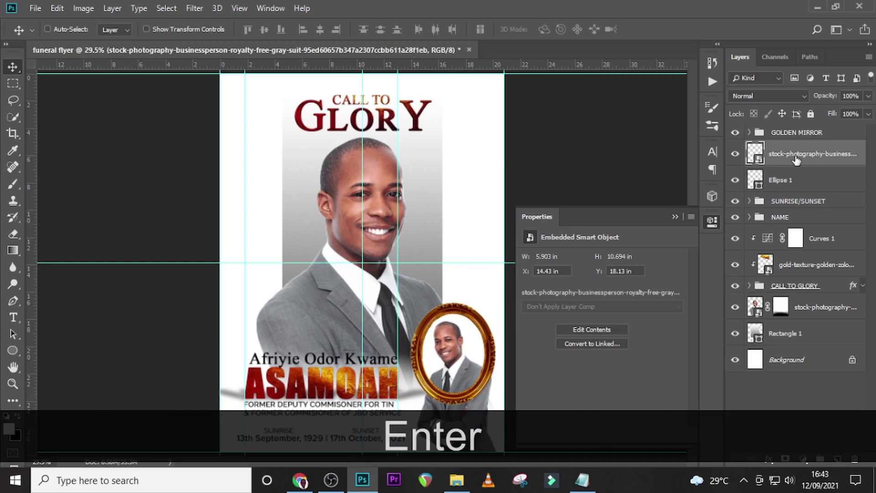
{"action": "right_click", "coordinate": [796, 160]}
{"action": "left_click", "coordinate": [671, 269]}
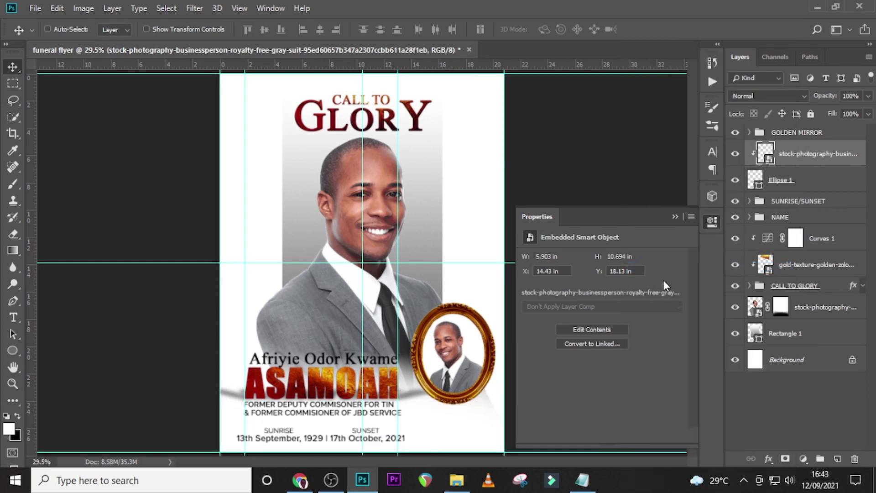
Add a Black & White adjustment with the Default preset clipped to the framed portrait.
{"action": "left_click", "coordinate": [803, 458]}
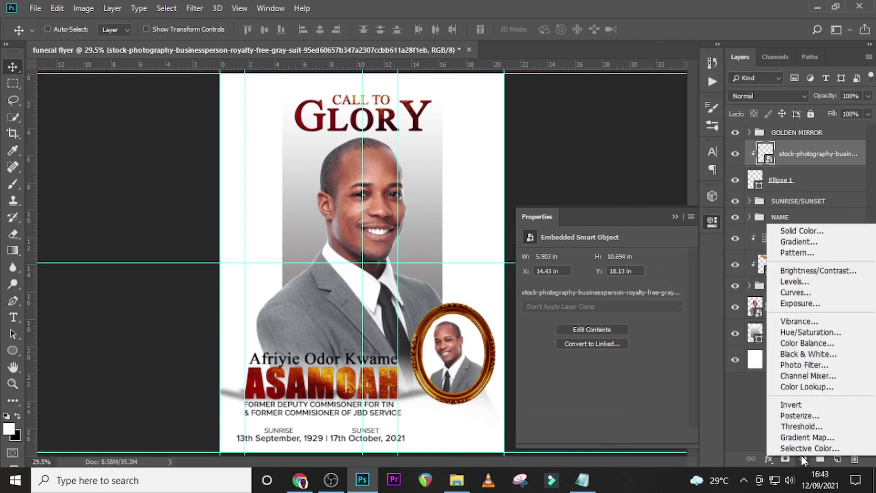
{"action": "left_click", "coordinate": [800, 354]}
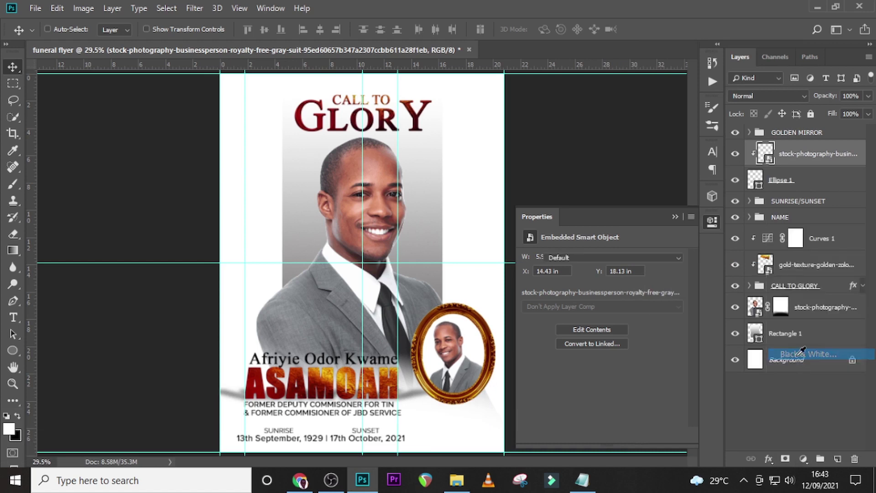
{"action": "left_click", "coordinate": [603, 436]}
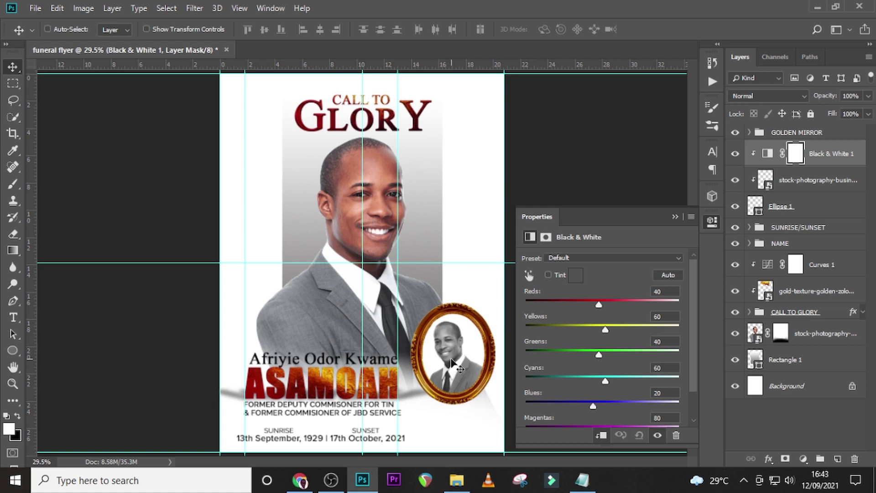
Add a Levels adjustment that deepens the framed portrait's shadows.
{"action": "left_click", "coordinate": [803, 458]}
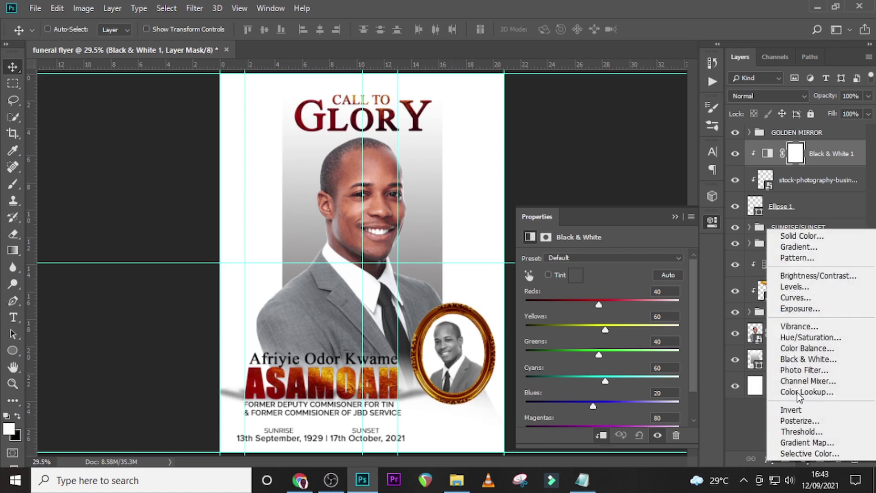
{"action": "left_click", "coordinate": [791, 288]}
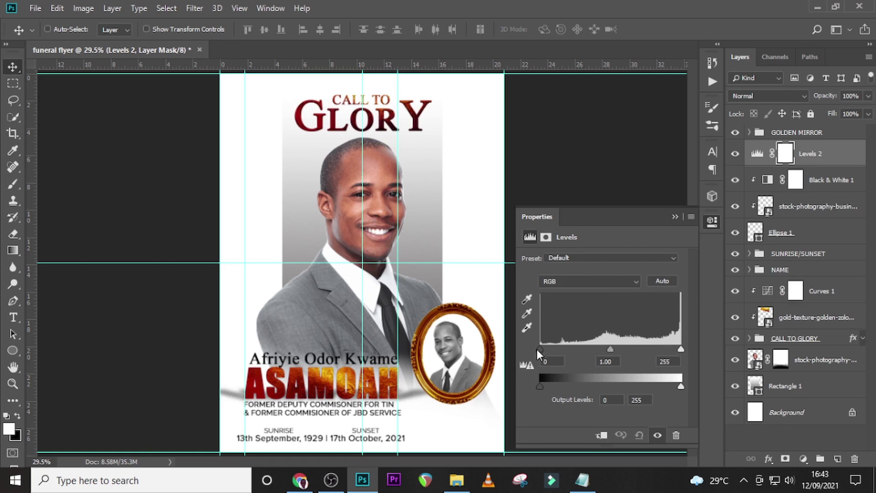
{"action": "left_click_drag", "start_coordinate": [539, 349], "coordinate": [560, 349]}
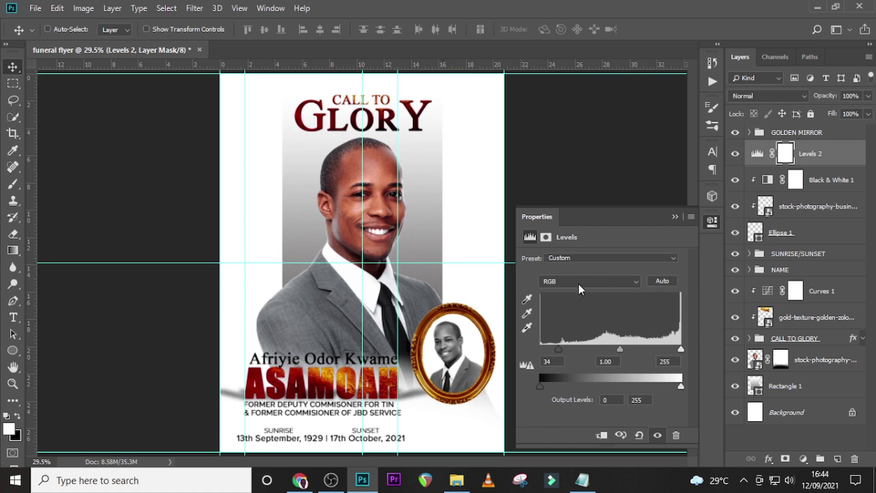
{"action": "left_click", "coordinate": [13, 352]}
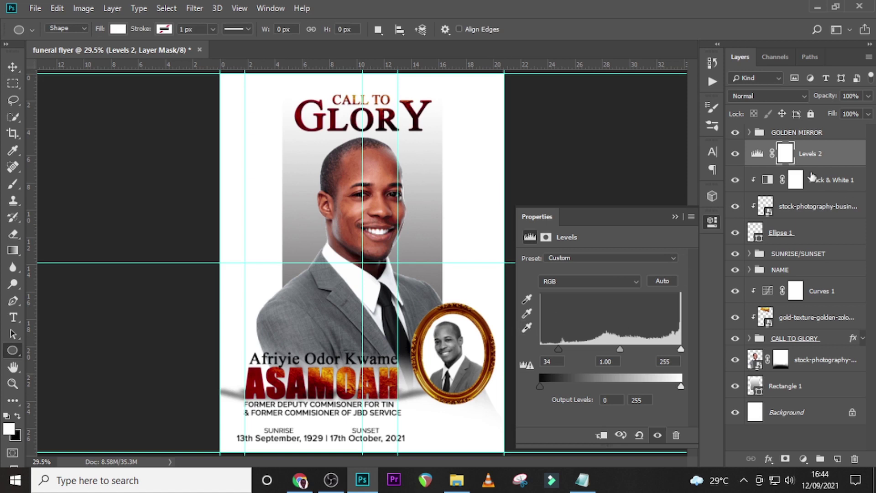
Group the portrait, oval and adjustments as B/W IMAGE and add a new empty layer on top.
{"action": "left_click", "coordinate": [809, 232], "text": "shift"}
{"action": "key", "text": "ctrl+shift+g"}
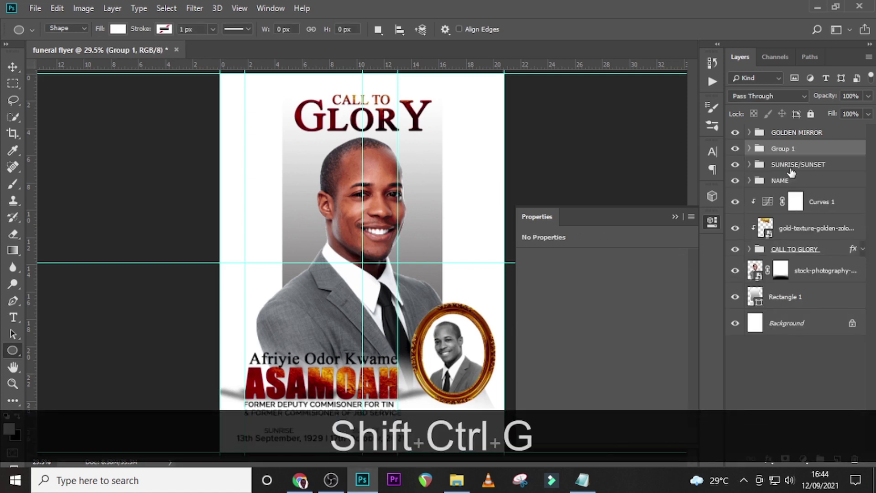
{"action": "double_click", "coordinate": [783, 148]}
{"action": "type", "text": "B"}
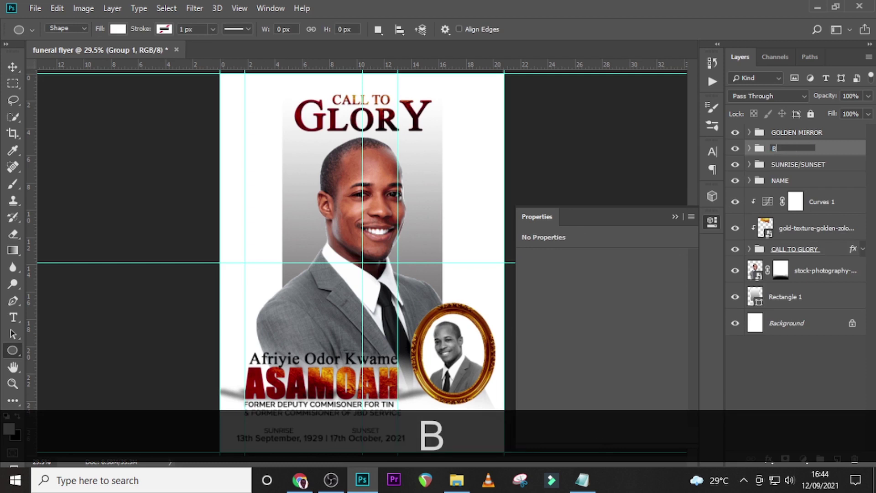
{"action": "type", "text": "/L"}
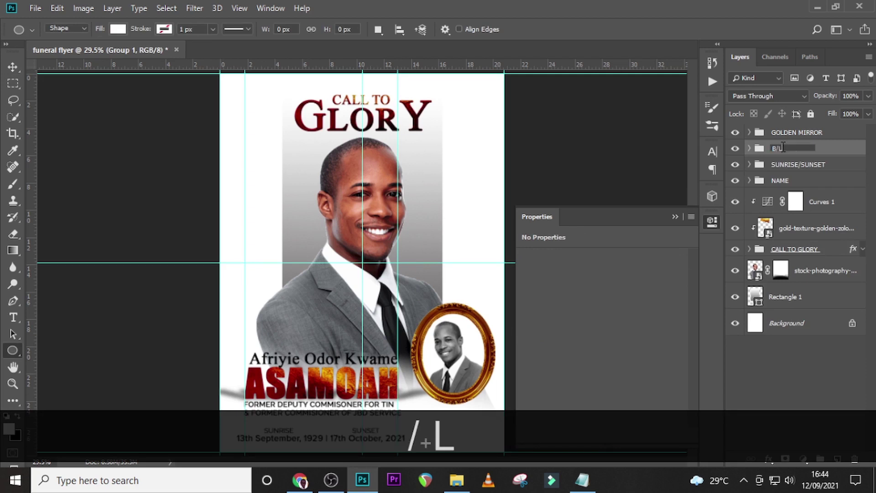
{"action": "key", "text": "BackSpace"}
{"action": "type", "text": "W "}
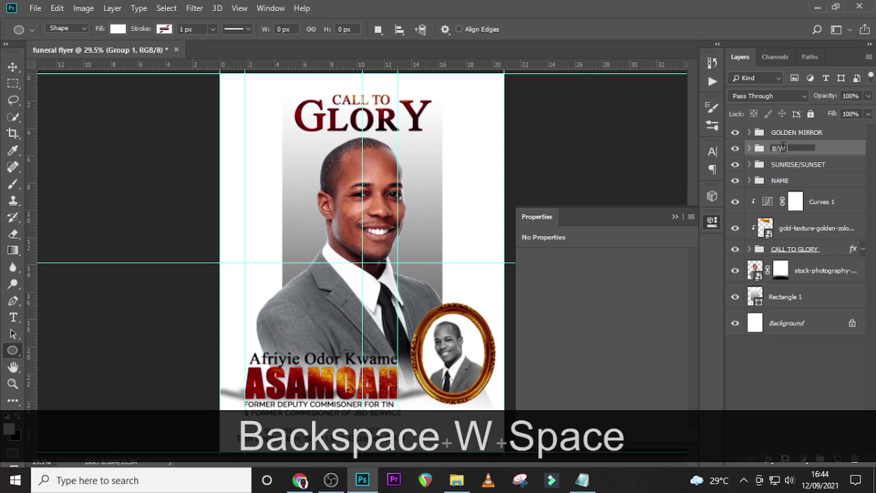
{"action": "type", "text": "IMAGE"}
{"action": "key", "text": "Return"}
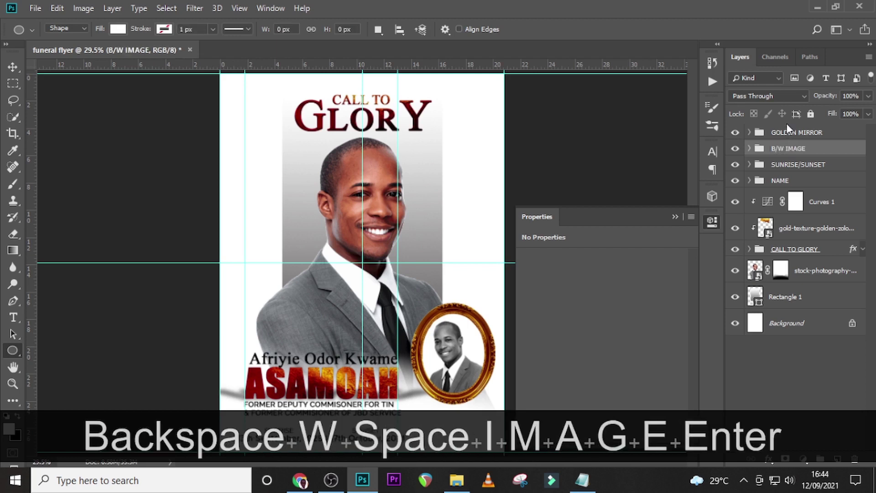
{"action": "left_click", "coordinate": [790, 134]}
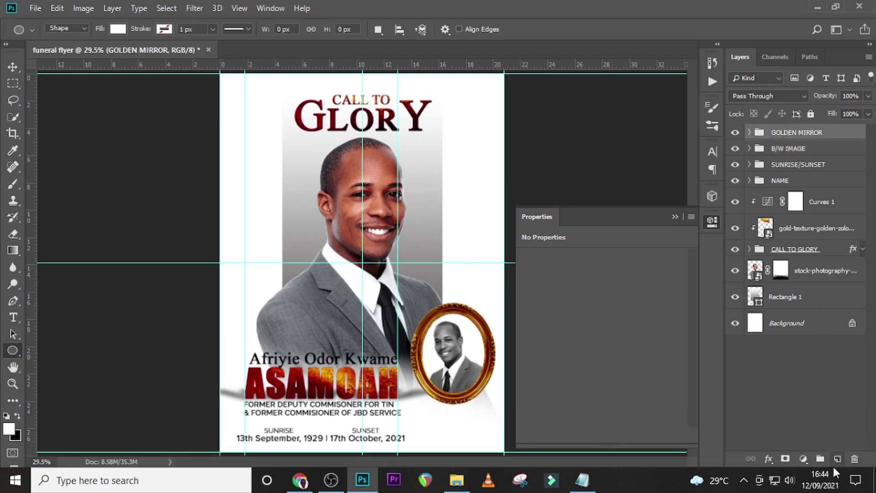
{"action": "left_click", "coordinate": [837, 459]}
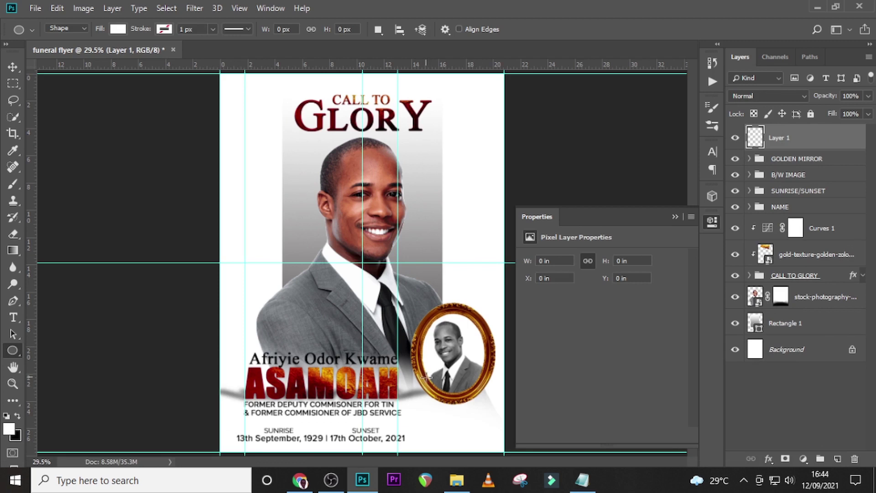
Draw a black-filled circle below the gold frame and scale it to 169 px across.
{"action": "left_click_drag", "start_coordinate": [436, 378], "coordinate": [472, 434]}
{"action": "left_click", "coordinate": [118, 29]}
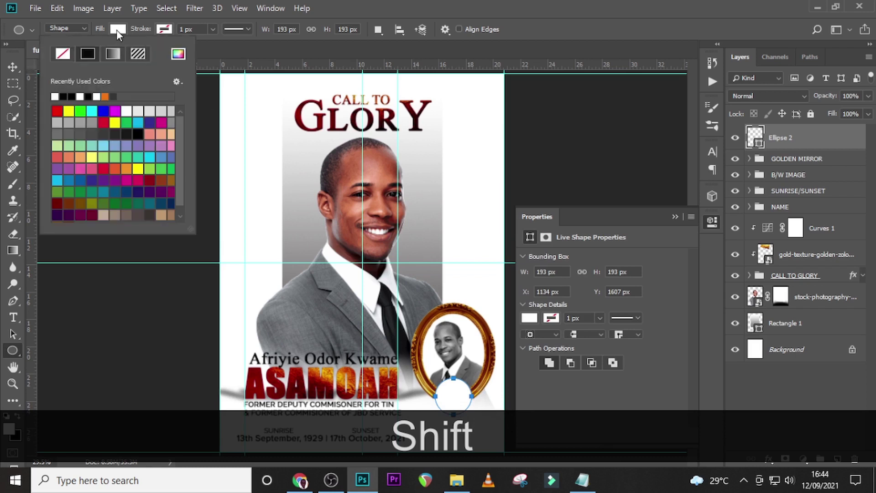
{"action": "left_click", "coordinate": [63, 96]}
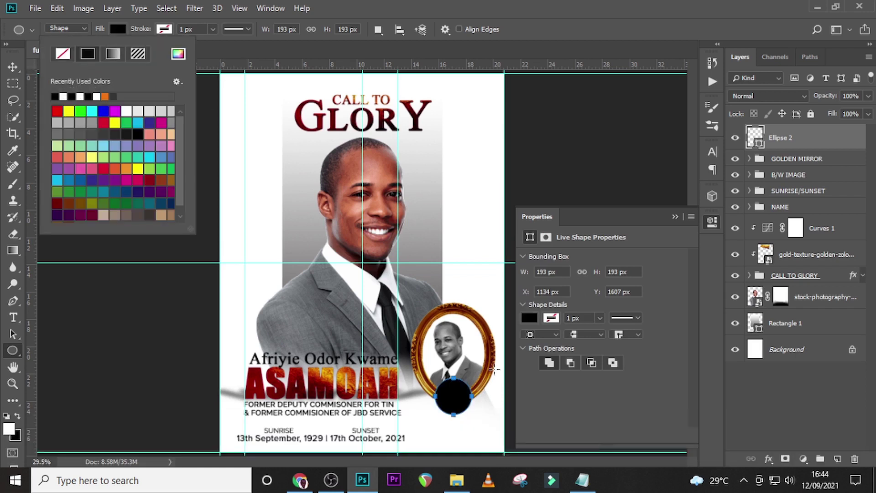
{"action": "key", "text": "v"}
{"action": "left_click_drag", "start_coordinate": [455, 396], "coordinate": [454, 406]}
{"action": "key", "text": "ctrl+t"}
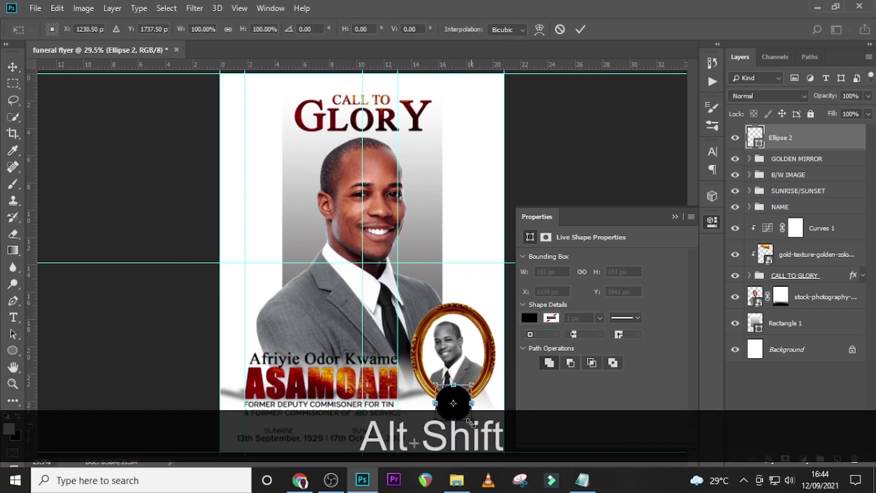
{"action": "left_click_drag", "start_coordinate": [470, 422], "coordinate": [468, 420]}
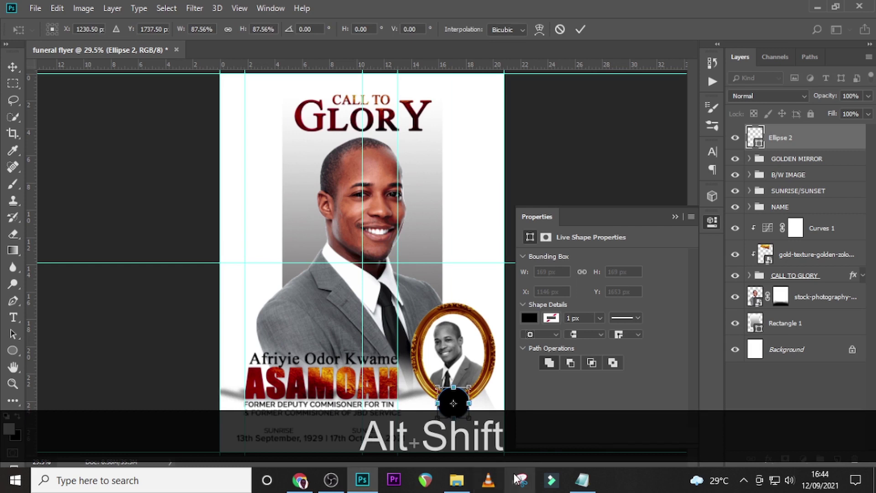
{"action": "key", "text": "Return"}
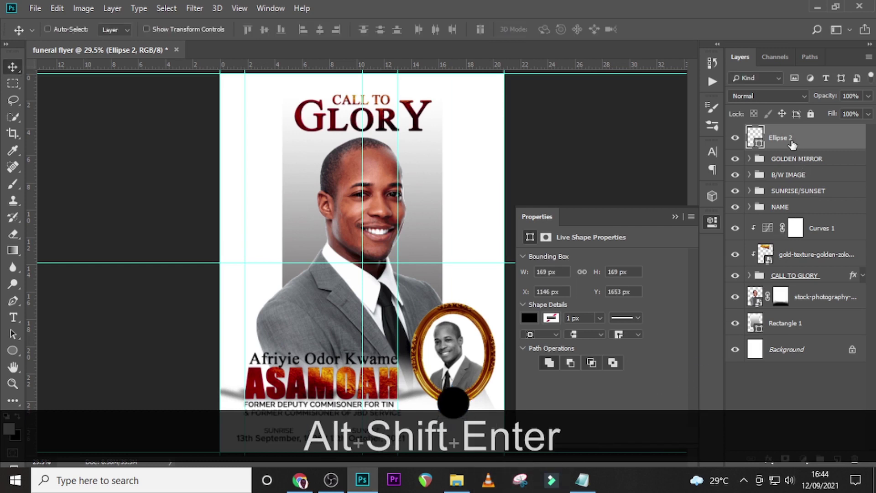
Rename the circle layer BLACK and duplicate it as BLACK copy.
{"action": "double_click", "coordinate": [784, 138]}
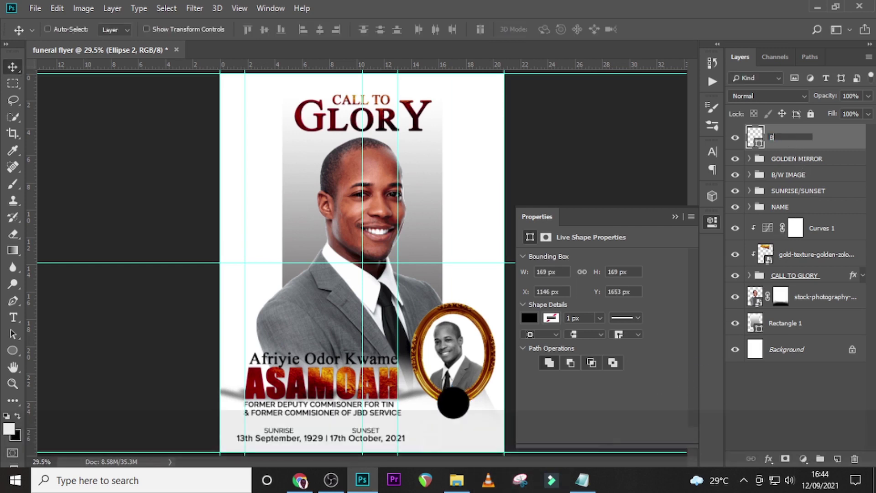
{"action": "type", "text": "BLACK"}
{"action": "key", "text": "Return"}
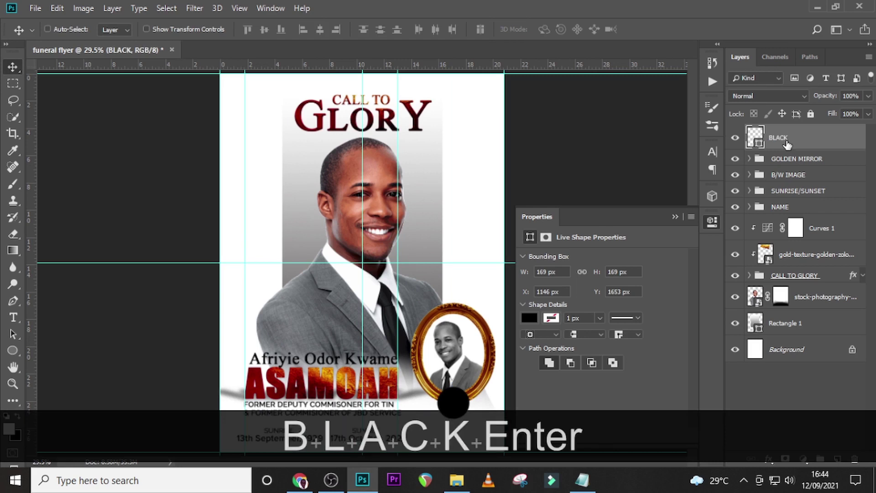
{"action": "key", "text": "ctrl+j"}
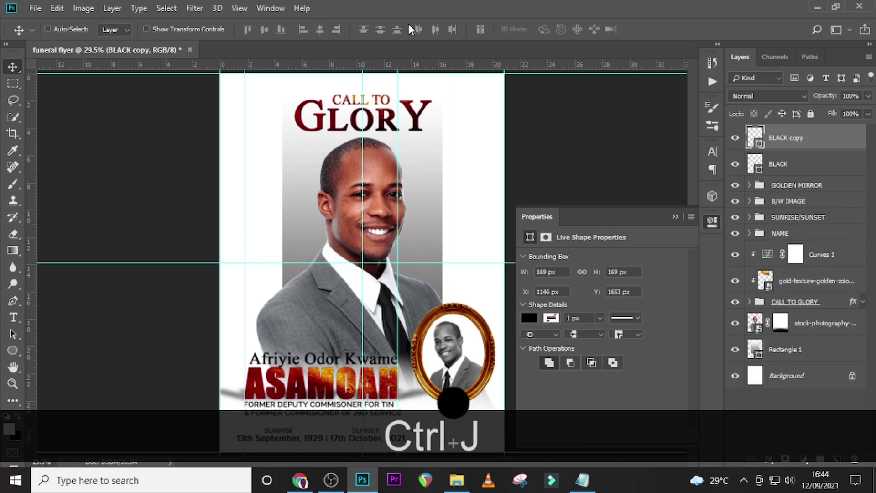
{"action": "key", "text": "u"}
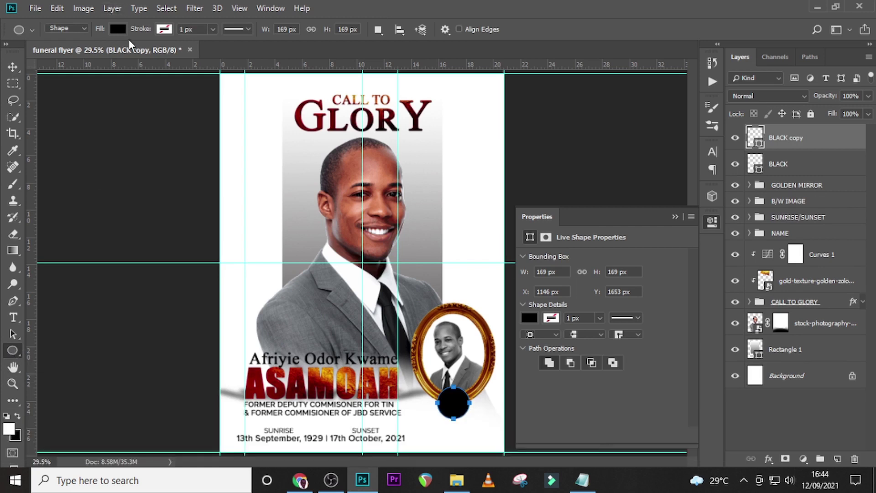
Give BLACK copy no fill and a 17.25 px magenta stroke.
{"action": "left_click", "coordinate": [118, 29]}
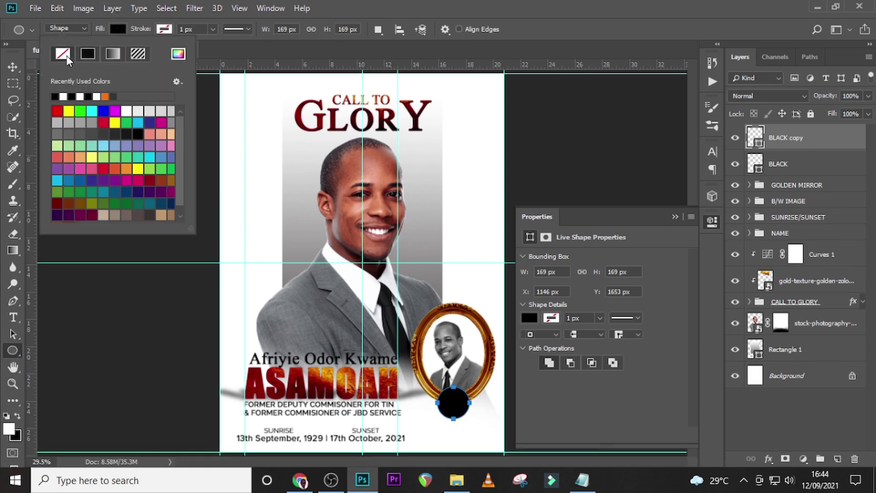
{"action": "left_click", "coordinate": [63, 54]}
{"action": "left_click", "coordinate": [163, 29]}
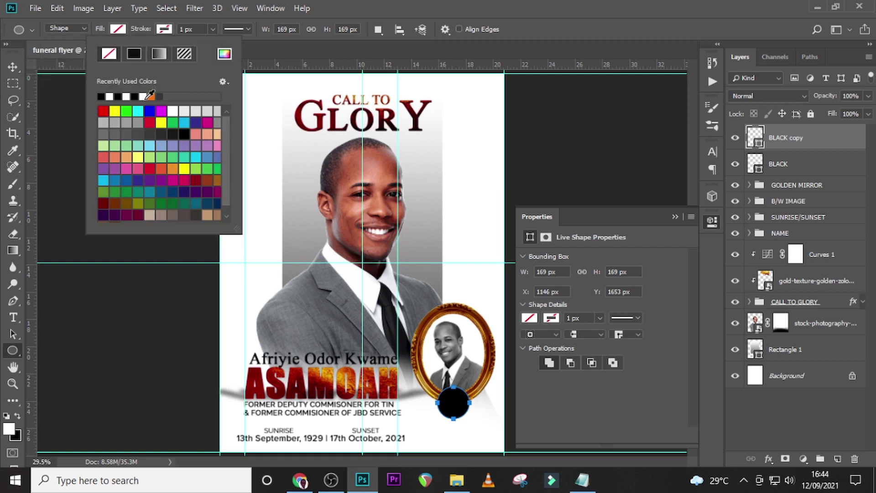
{"action": "left_click", "coordinate": [162, 111]}
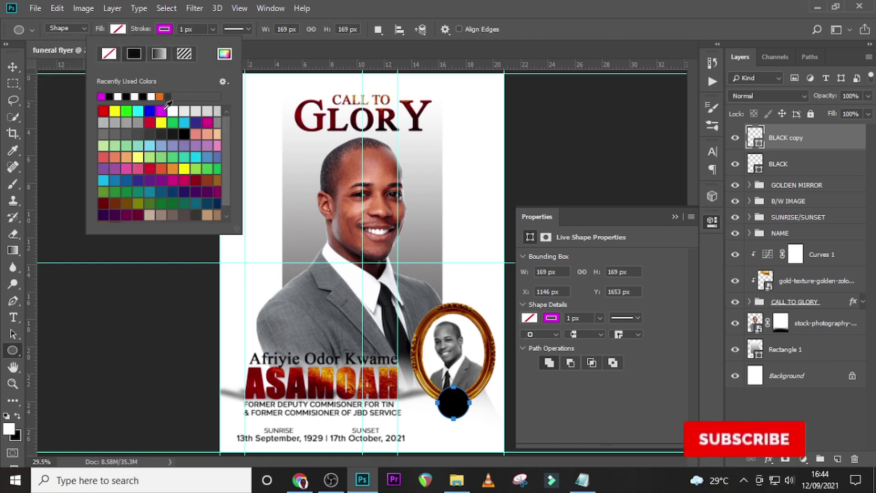
{"action": "left_click", "coordinate": [200, 30]}
{"action": "left_click_drag", "start_coordinate": [192, 33], "coordinate": [174, 35]}
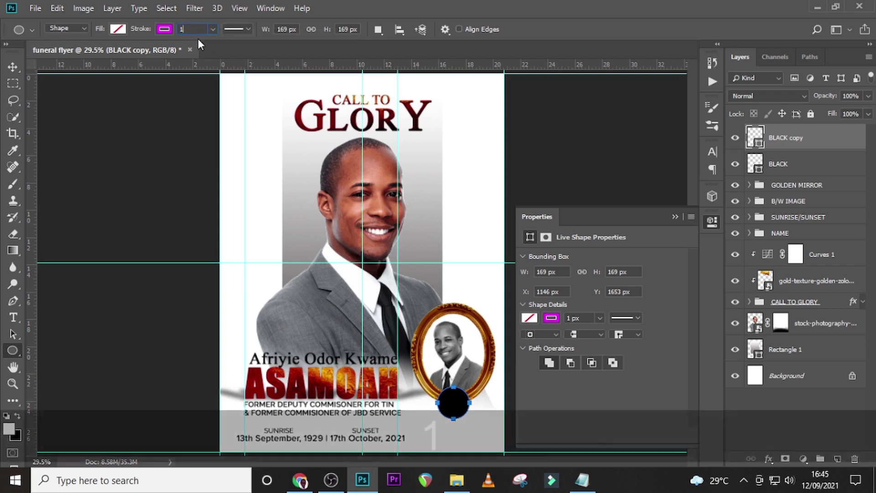
{"action": "type", "text": "17."}
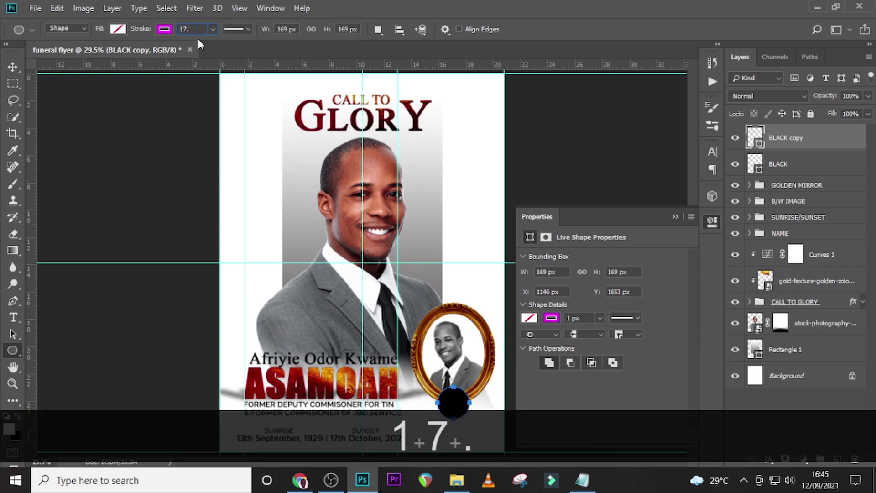
{"action": "type", "text": "25"}
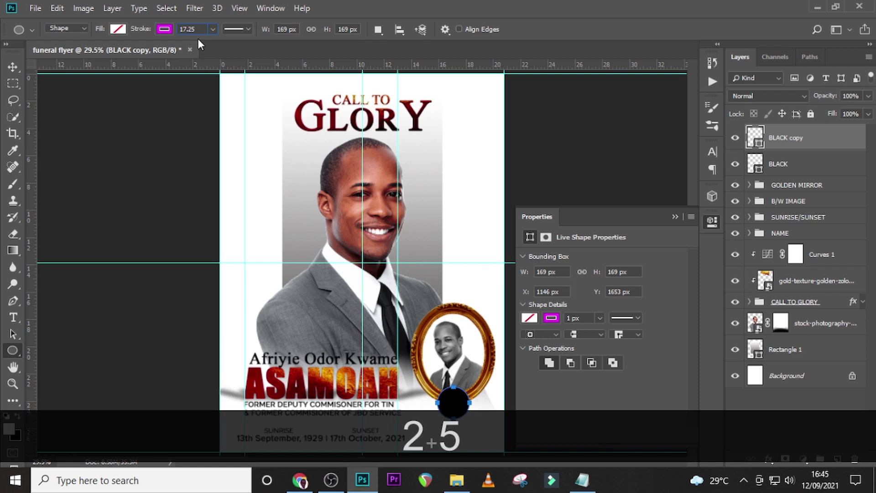
{"action": "key", "text": "Return"}
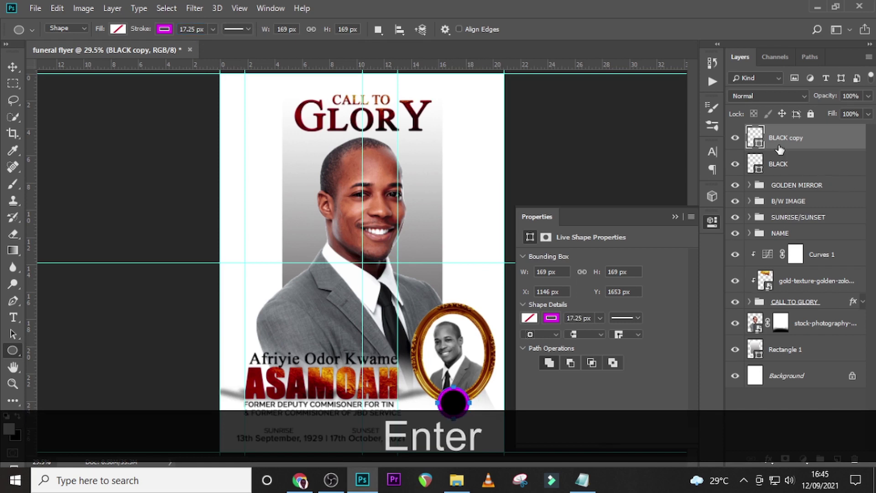
Toggle the BLACK and BLACK copy layers' visibility to check the ring.
{"action": "left_click", "coordinate": [736, 164]}
{"action": "left_click", "coordinate": [736, 164]}
{"action": "left_click", "coordinate": [736, 138]}
{"action": "left_click", "coordinate": [736, 139]}
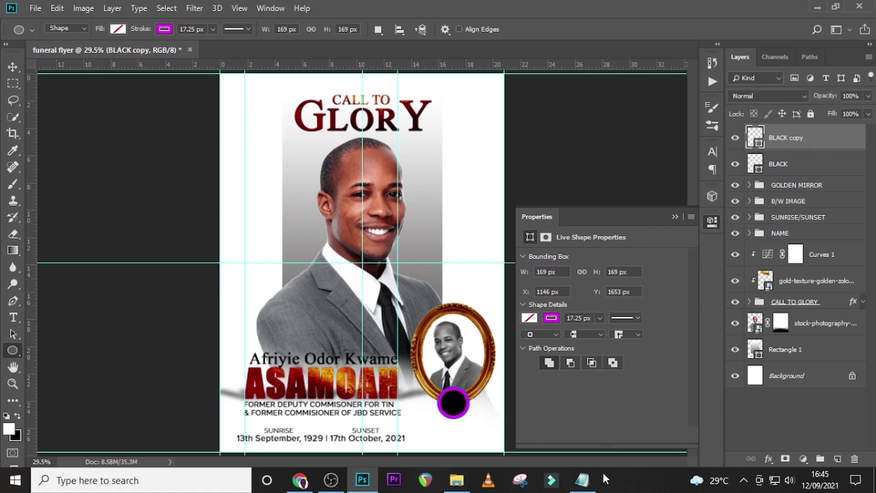
Drop the gold texture onto the flyer, scale it over the circle, and clip it to the ring.
{"action": "left_click", "coordinate": [457, 480]}
{"action": "left_click", "coordinate": [221, 177]}
{"action": "left_click_drag", "start_coordinate": [222, 180], "coordinate": [393, 487]}
{"action": "left_click_drag", "start_coordinate": [361, 479], "coordinate": [392, 396]}
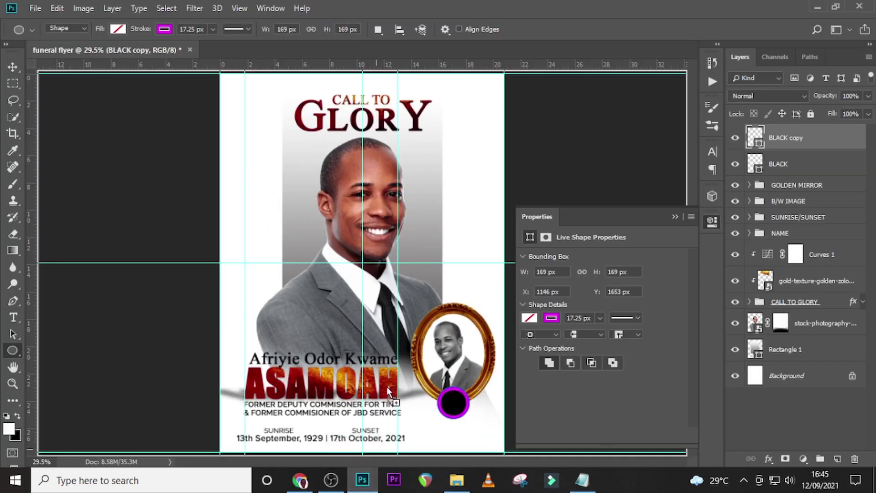
{"action": "left_click_drag", "start_coordinate": [492, 346], "coordinate": [464, 407]}
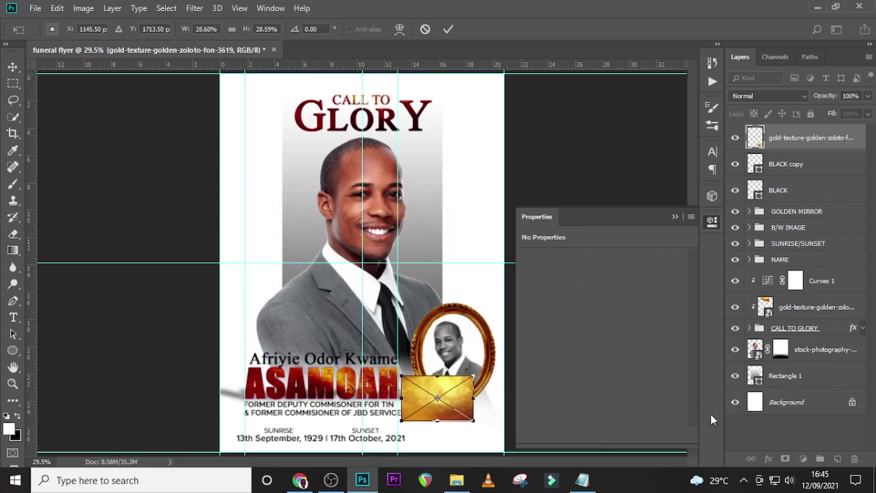
{"action": "key", "text": "Return"}
{"action": "right_click", "coordinate": [794, 139]}
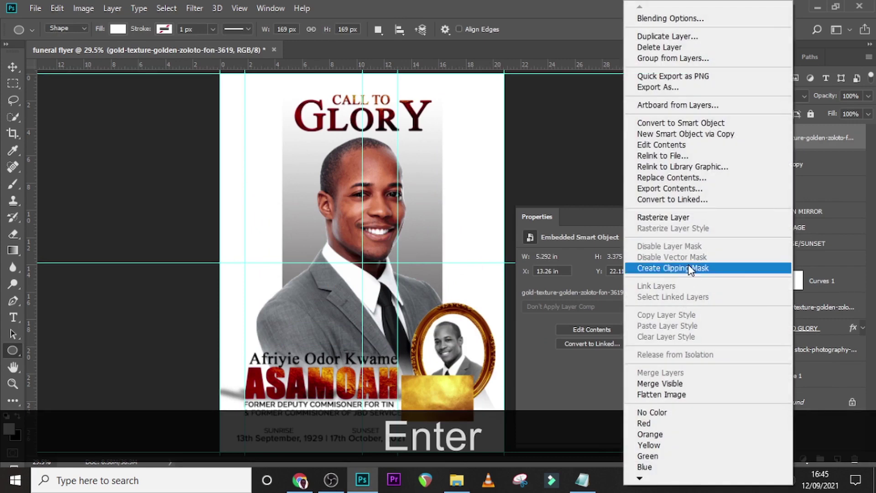
{"action": "left_click", "coordinate": [659, 269]}
Rename the BLACK copy ring layer to STROKE.
{"action": "double_click", "coordinate": [774, 166]}
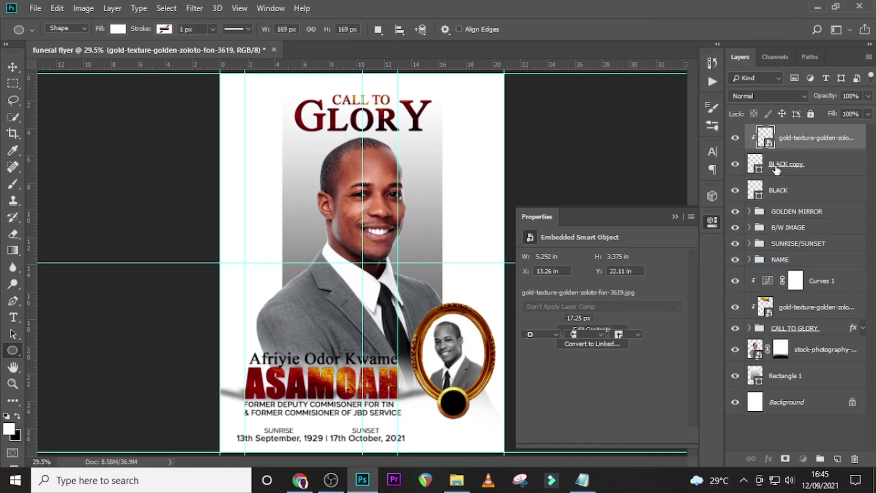
{"action": "type", "text": "STROKE"}
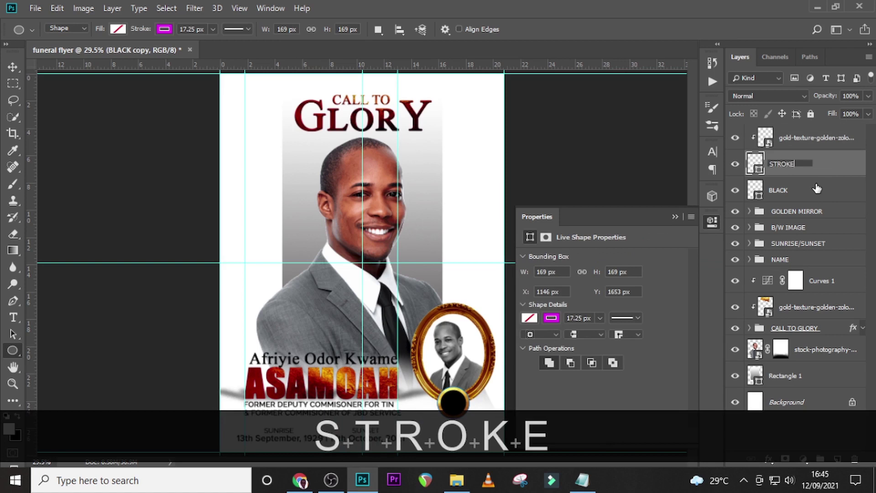
{"action": "key", "text": "Return"}
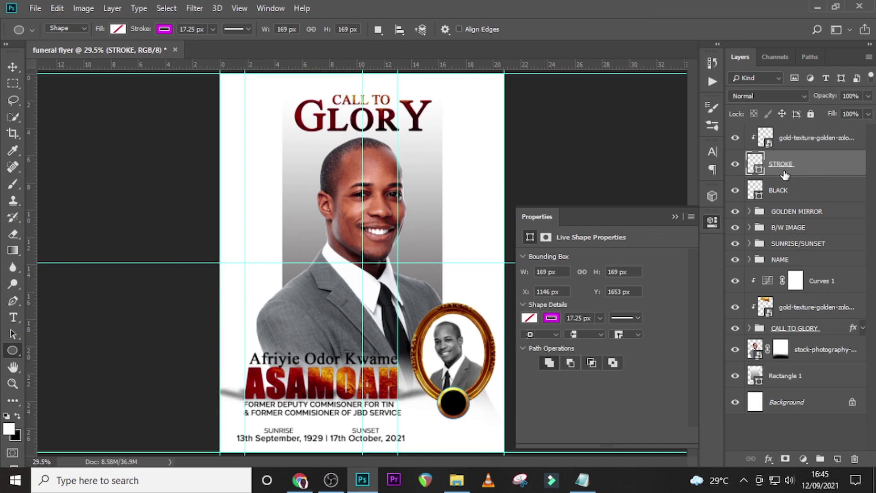
{"action": "left_click", "coordinate": [800, 146]}
Copy Curves 1 above the gold texture, clip it, reset, lower midtones, pull the white point left.
{"action": "left_click", "coordinate": [826, 292]}
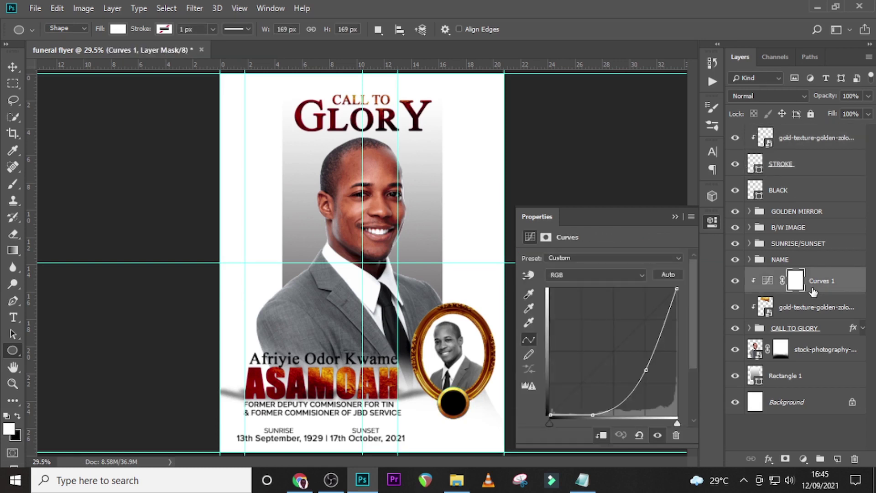
{"action": "left_click_drag", "start_coordinate": [826, 291], "coordinate": [828, 137]}
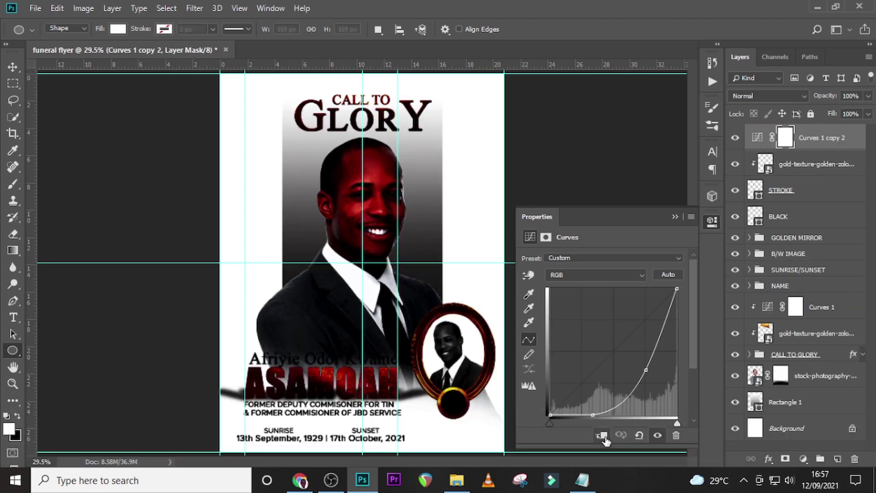
{"action": "left_click", "coordinate": [602, 436]}
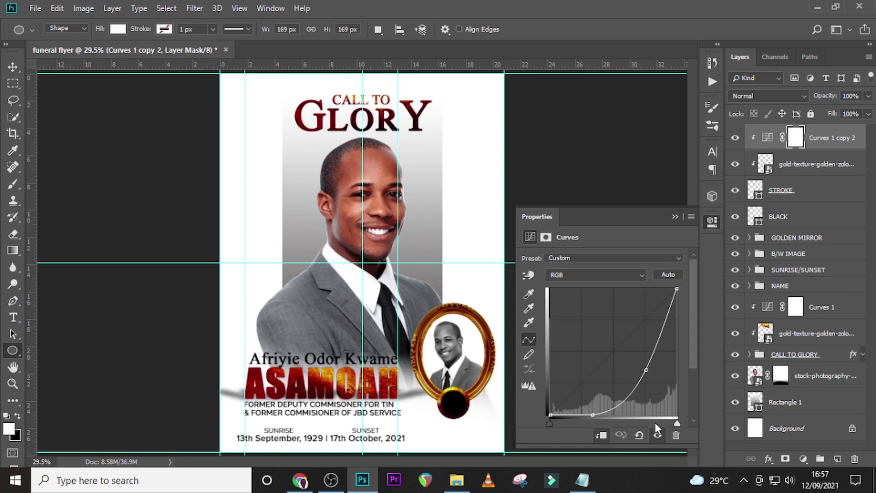
{"action": "left_click", "coordinate": [640, 435]}
{"action": "left_click_drag", "start_coordinate": [612, 355], "coordinate": [625, 366]}
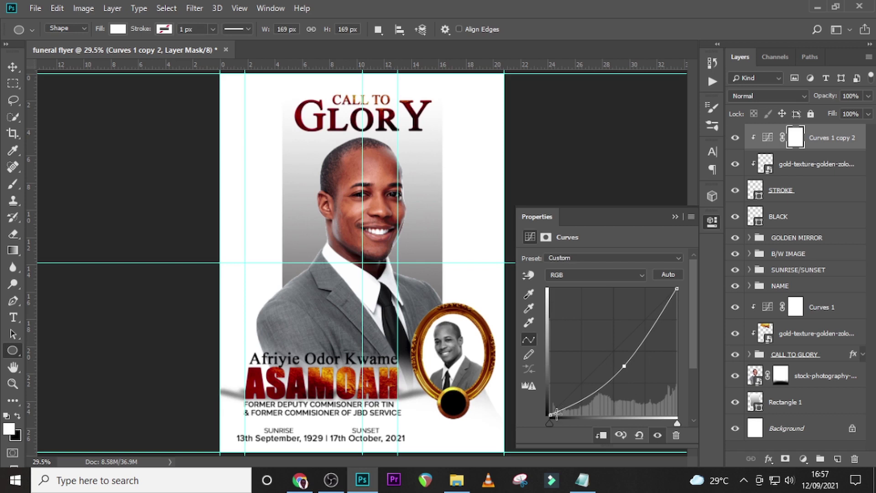
{"action": "left_click_drag", "start_coordinate": [678, 288], "coordinate": [664, 289]}
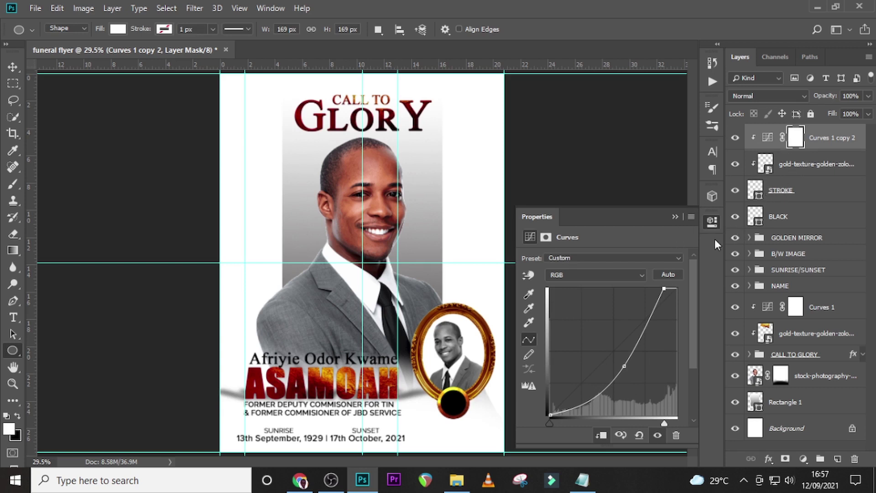
{"action": "key", "text": "t"}
{"action": "left_click", "coordinate": [451, 244]}
Copy 'aged' from the Notepad wording file and paste it as a new text layer.
{"action": "left_click", "coordinate": [588, 483]}
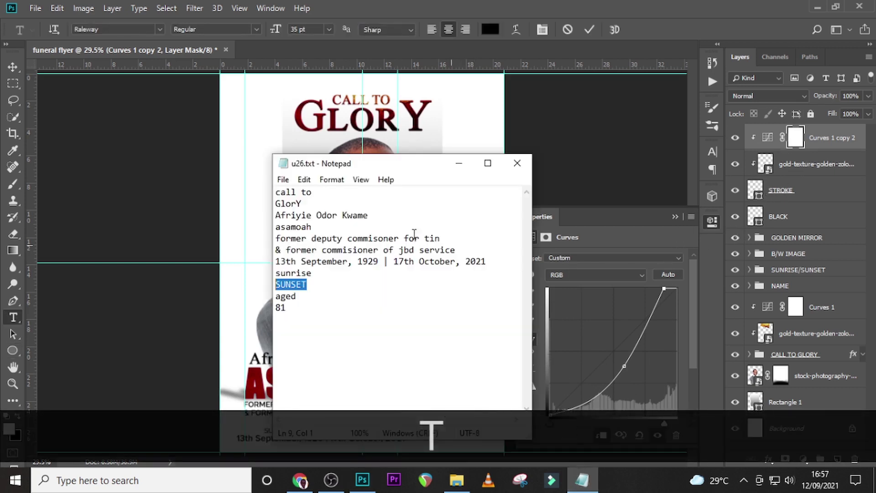
{"action": "left_click", "coordinate": [272, 305]}
{"action": "left_click_drag", "start_coordinate": [298, 295], "coordinate": [276, 296]}
{"action": "key", "text": "ctrl+c"}
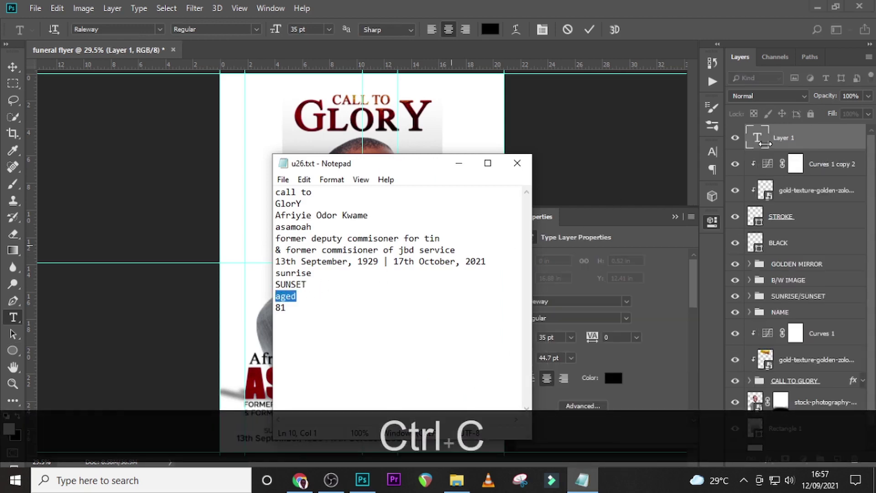
{"action": "left_click", "coordinate": [763, 144]}
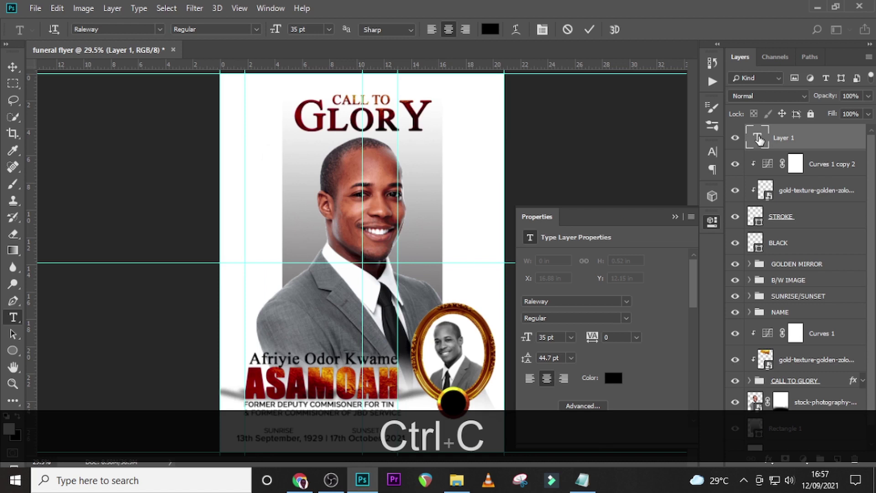
{"action": "key", "text": "ctrl+v"}
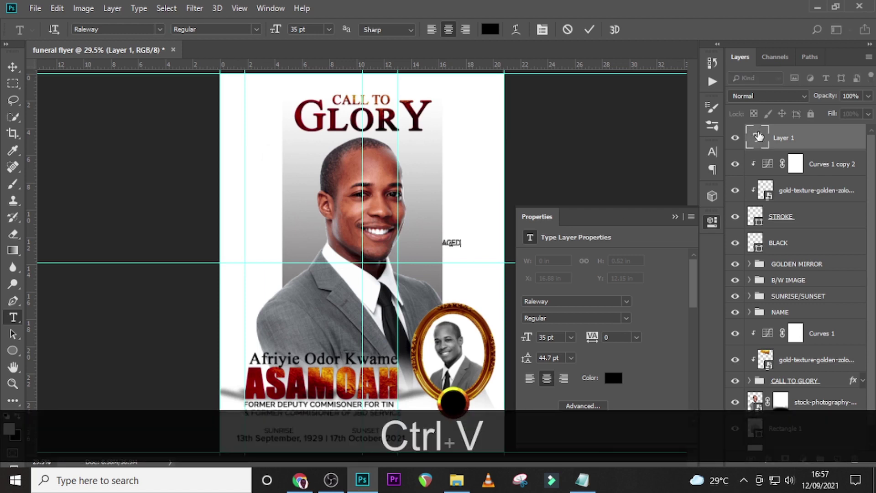
{"action": "left_click", "coordinate": [758, 137]}
Move the AGED text down into the black badge and colour it white (#ffffff).
{"action": "key", "text": "v"}
{"action": "left_click_drag", "start_coordinate": [448, 264], "coordinate": [456, 405]}
{"action": "left_click", "coordinate": [616, 382]}
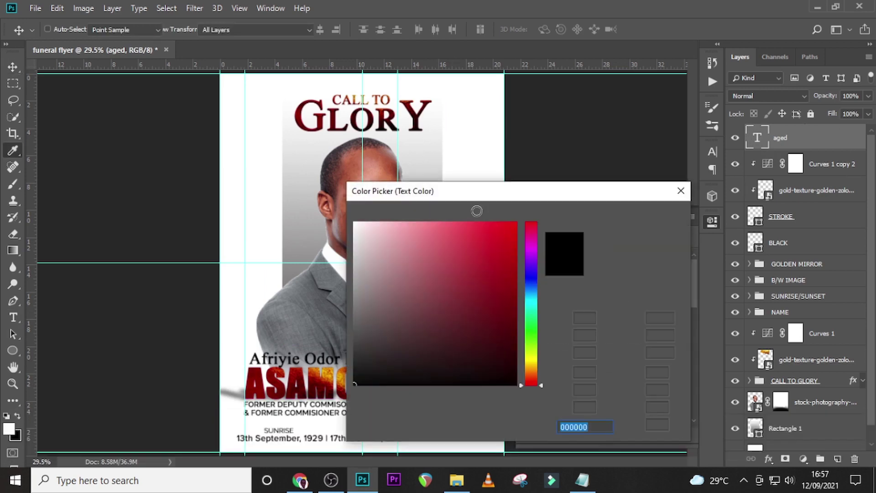
{"action": "left_click_drag", "start_coordinate": [360, 242], "coordinate": [352, 220]}
{"action": "left_click", "coordinate": [645, 218]}
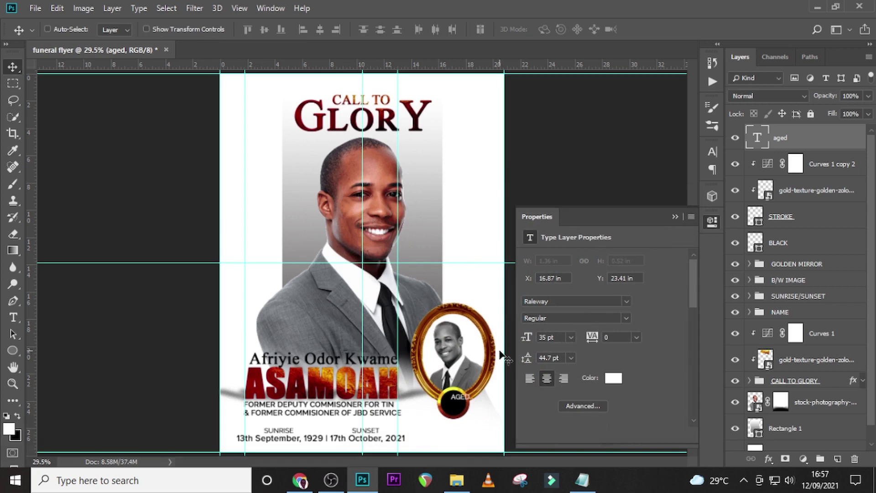
{"action": "key", "text": "ctrl+equal"}
{"action": "key", "text": "ctrl+equal"}
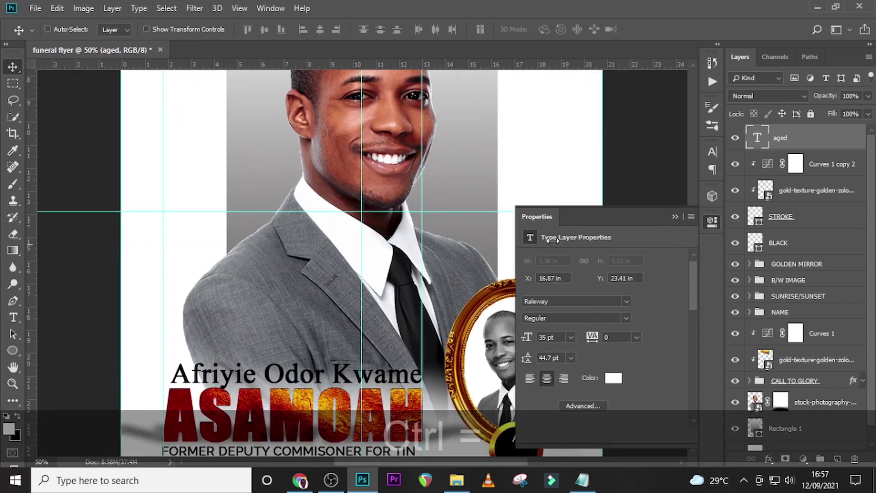
Zoom in on the badge and nudge AGED with arrow keys to centre it.
{"action": "scroll", "coordinate": [553, 241], "scroll_direction": "down", "scroll_amount": 1}
{"action": "left_click", "coordinate": [676, 217]}
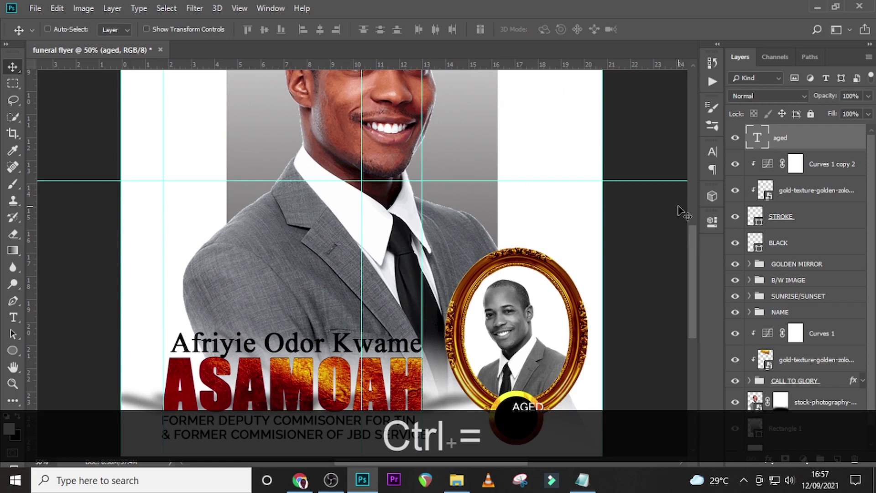
{"action": "key", "text": "ctrl"}
{"action": "scroll", "coordinate": [516, 288], "scroll_direction": "down", "scroll_amount": 5}
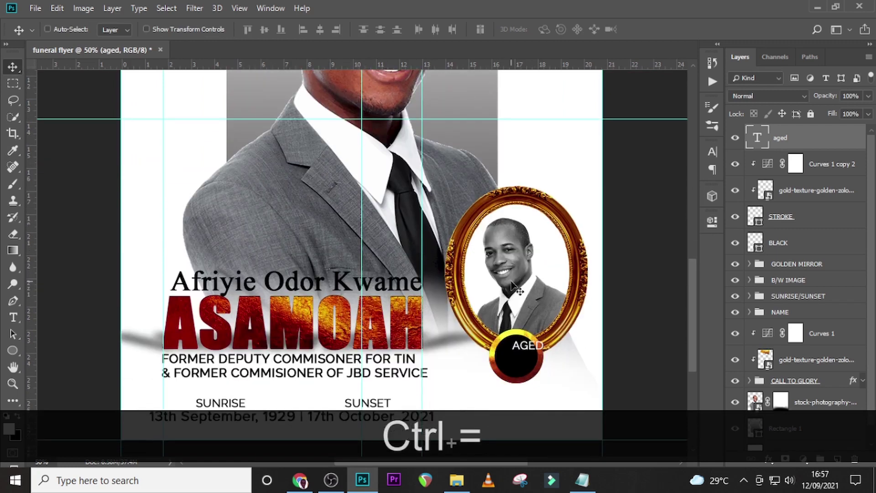
{"action": "key", "text": "Down"}
{"action": "key", "text": "Down"}
{"action": "key", "text": "Down"}
{"action": "key", "text": "Down"}
{"action": "key", "text": "Down"}
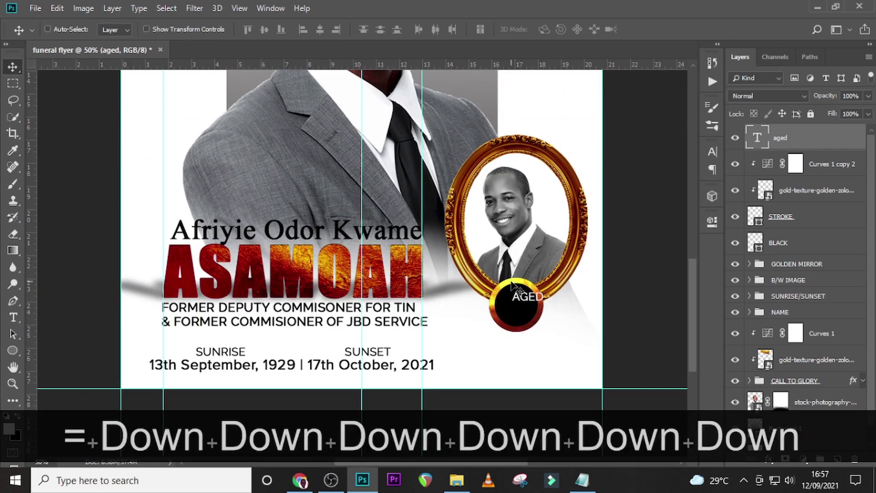
{"action": "key", "text": "Left"}
{"action": "key", "text": "Left"}
{"action": "key", "text": "Left"}
{"action": "key", "text": "Left"}
{"action": "key", "text": "Left"}
{"action": "key", "text": "Left"}
{"action": "key", "text": "Left"}
{"action": "key", "text": "Left"}
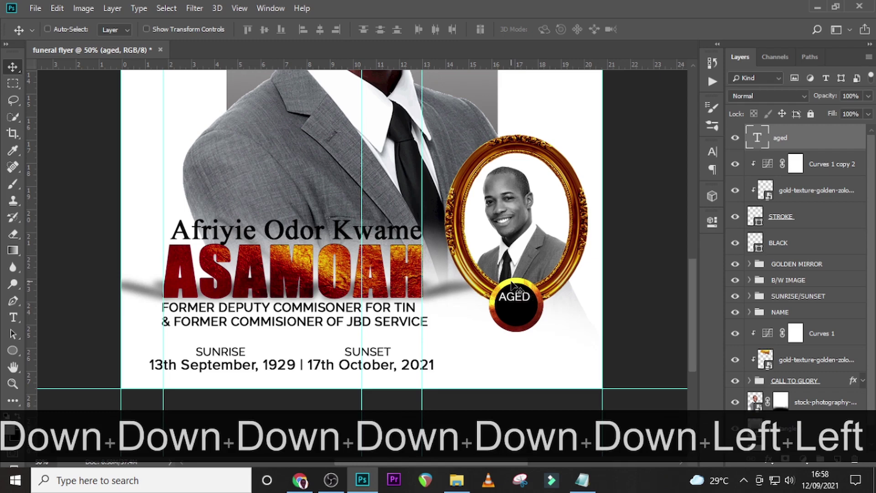
{"action": "key", "text": "Right"}
{"action": "key", "text": "Right"}
{"action": "key", "text": "Down"}
{"action": "key", "text": "Down"}
Duplicate the AGED layer, move the copy below, and retype it as 81.
{"action": "key", "text": "ctrl+j"}
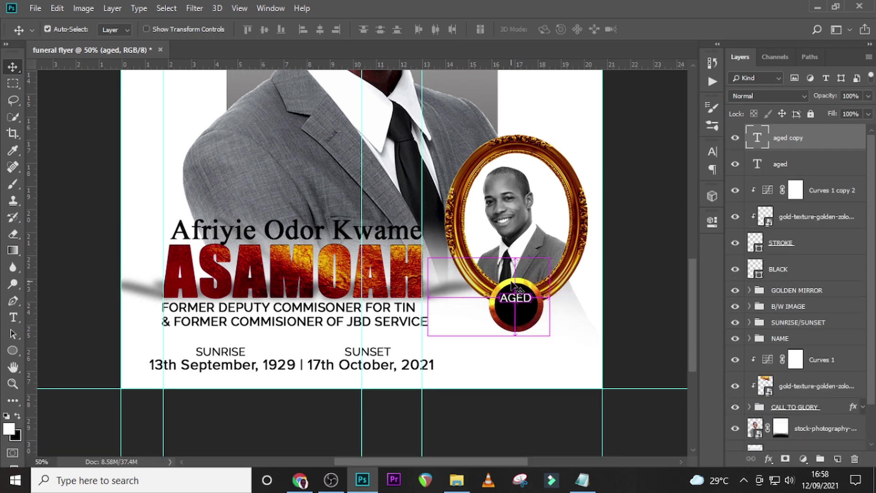
{"action": "key", "text": "shift+Down"}
{"action": "key", "text": "shift+Down"}
{"action": "key", "text": "shift+Down"}
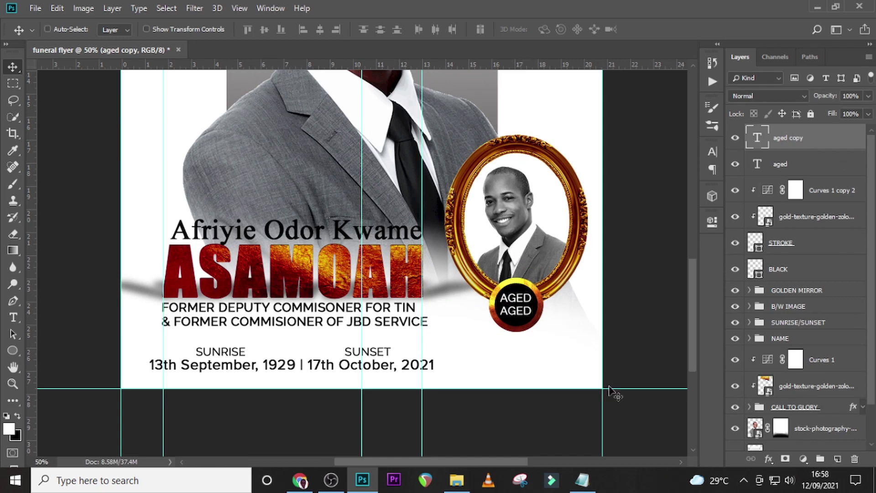
{"action": "left_click", "coordinate": [582, 479]}
{"action": "left_click_drag", "start_coordinate": [295, 308], "coordinate": [264, 304]}
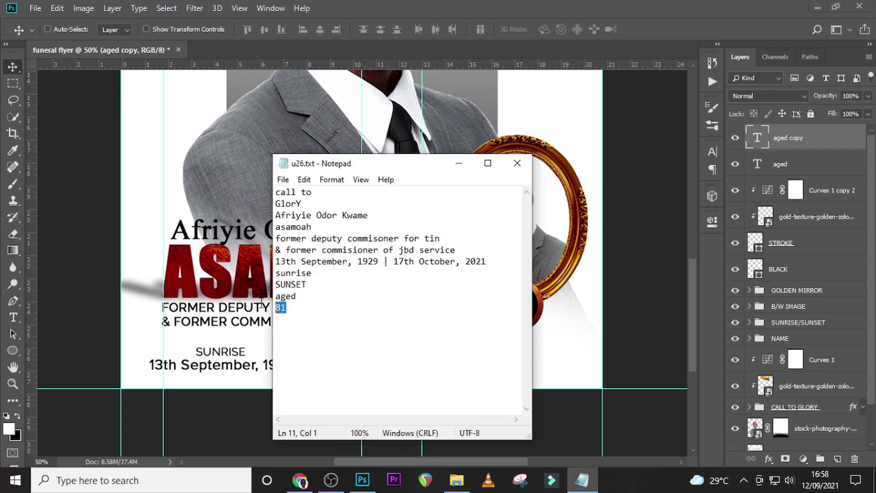
{"action": "left_click", "coordinate": [756, 144]}
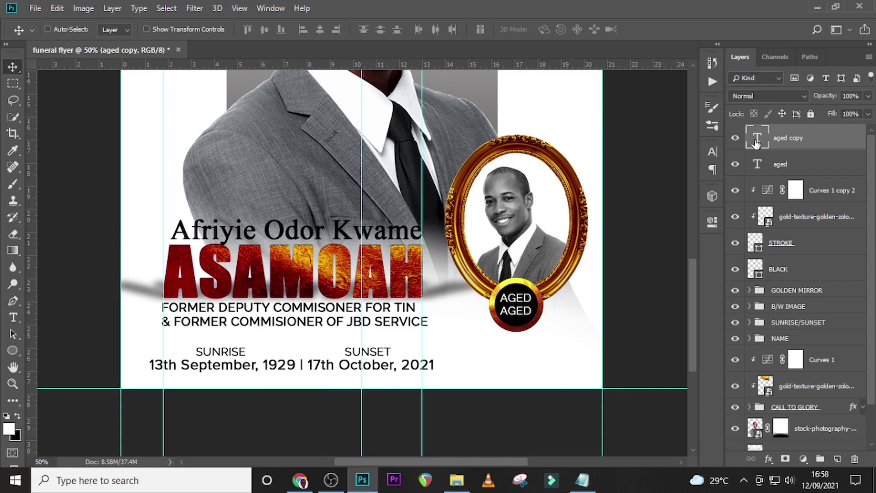
{"action": "double_click", "coordinate": [759, 143]}
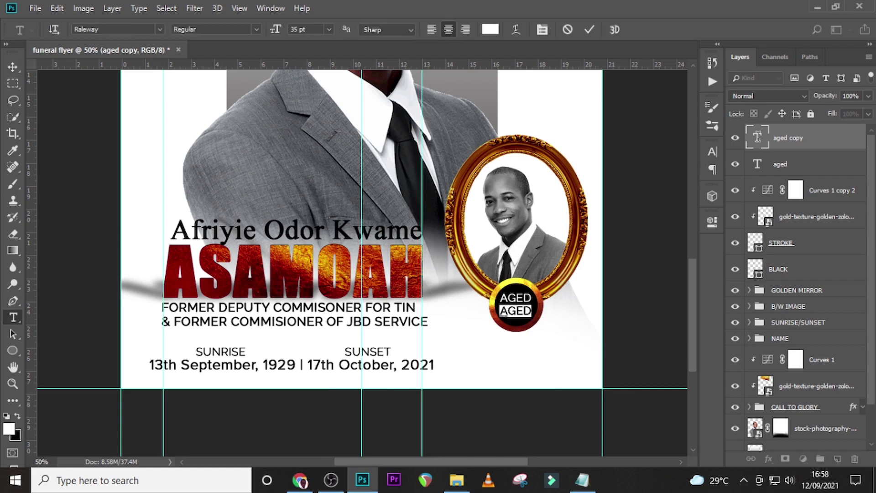
{"action": "key", "text": "ctrl"}
{"action": "type", "text": "81"}
{"action": "key", "text": "ctrl+Return"}
Set the 81 text to the Century font and enlarge its size.
{"action": "key", "text": "v"}
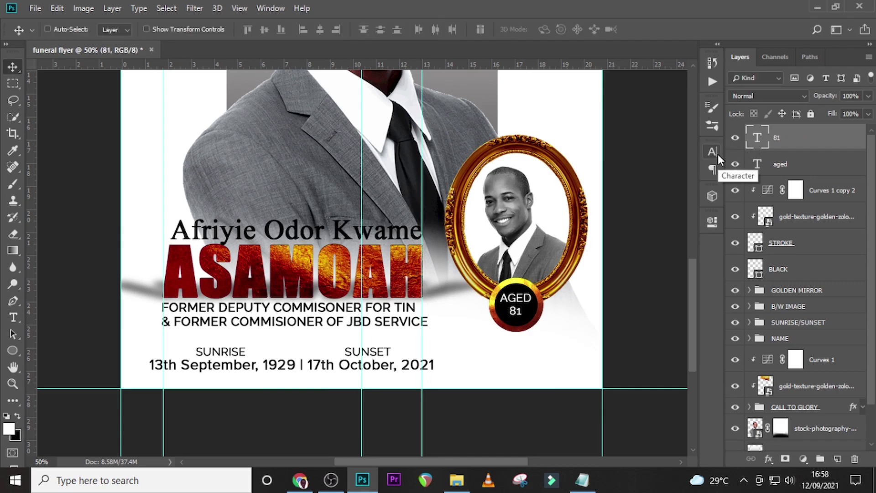
{"action": "left_click", "coordinate": [719, 154]}
{"action": "left_click", "coordinate": [635, 167]}
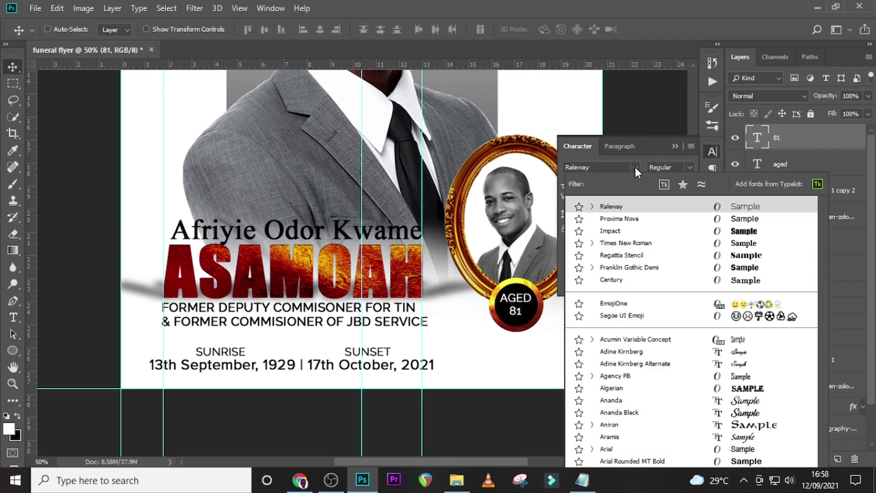
{"action": "left_click", "coordinate": [612, 281]}
{"action": "left_click_drag", "start_coordinate": [600, 186], "coordinate": [568, 182]}
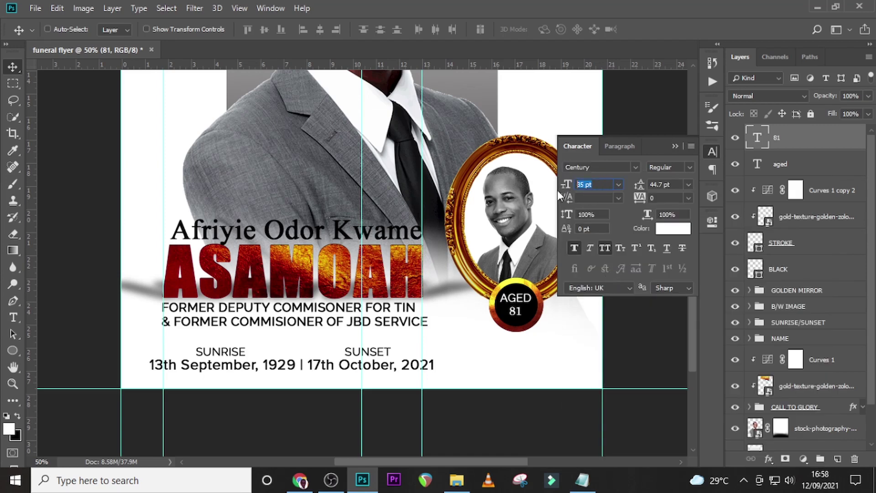
{"action": "type", "text": "77"}
{"action": "key", "text": "Return"}
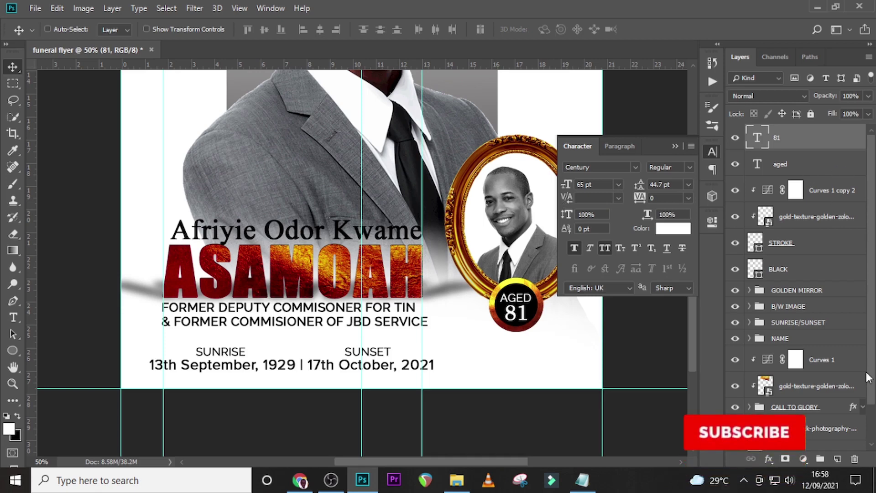
Paint a soft black round-brush dab on a new empty layer.
{"action": "left_click", "coordinate": [837, 459]}
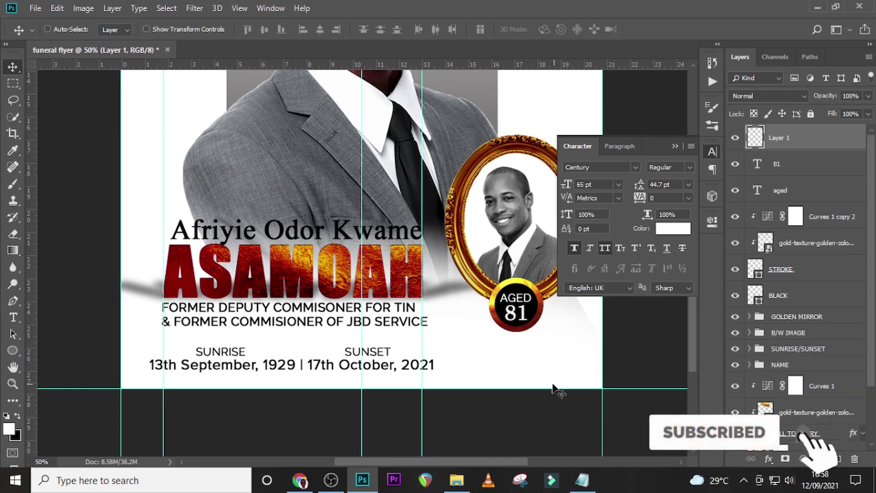
{"action": "key", "text": "b"}
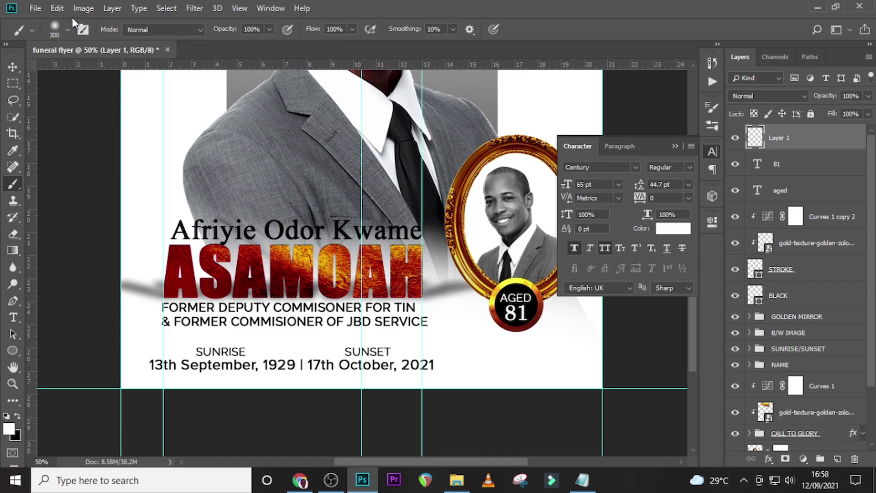
{"action": "left_click", "coordinate": [68, 30]}
{"action": "left_click", "coordinate": [29, 131]}
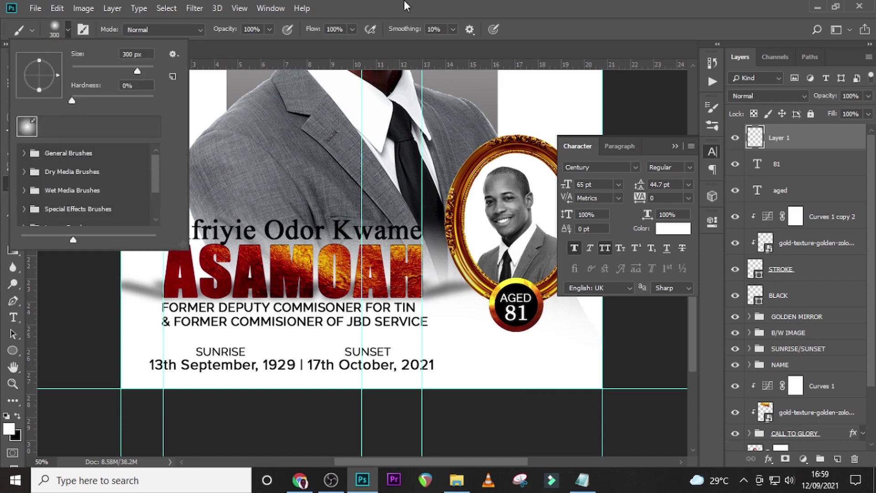
{"action": "left_click", "coordinate": [404, 2]}
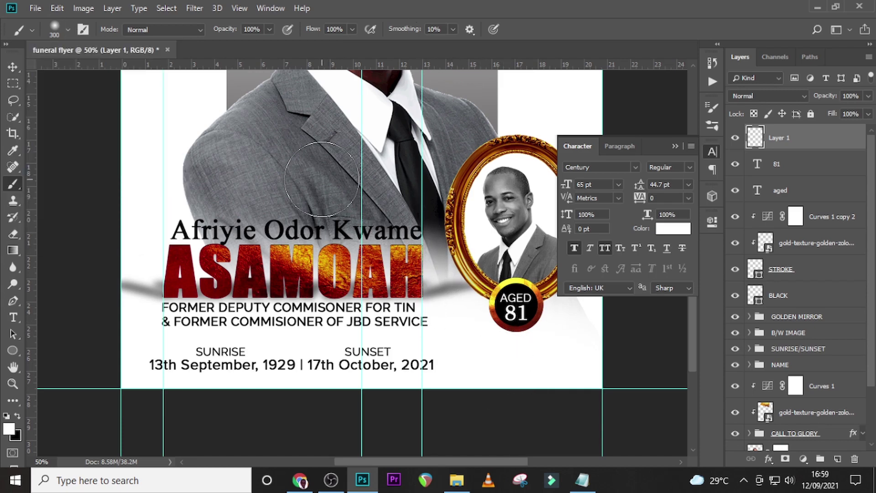
{"action": "left_click", "coordinate": [19, 415]}
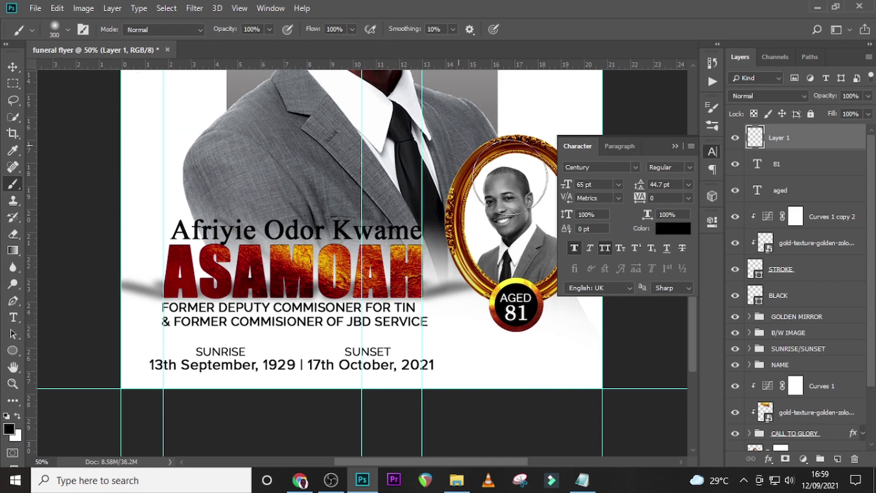
{"action": "left_click", "coordinate": [362, 256]}
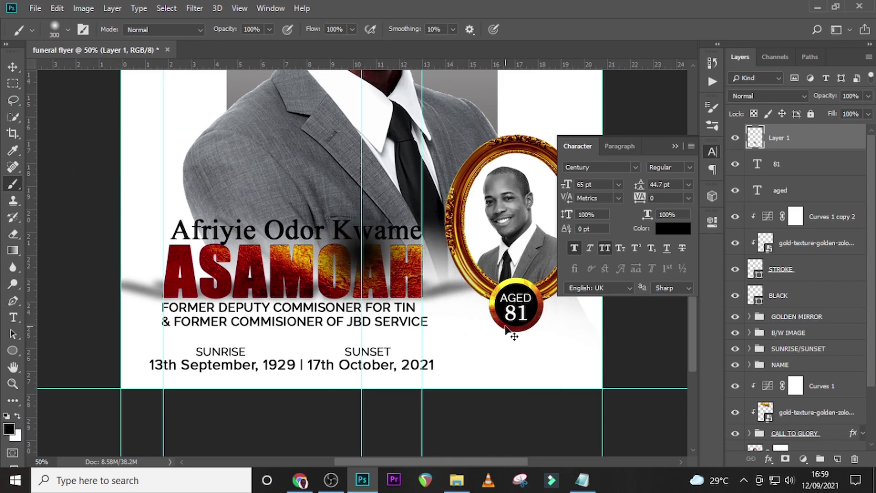
Squash the dab into a thin badge-width strip and place it under the badge.
{"action": "key", "text": "ctrl+t"}
{"action": "mouse_move", "coordinate": [362, 195]}
{"action": "left_mouse_down"}
{"action": "mouse_move", "coordinate": [362, 307]}
{"action": "mouse_move", "coordinate": [350, 307]}
{"action": "left_mouse_up"}
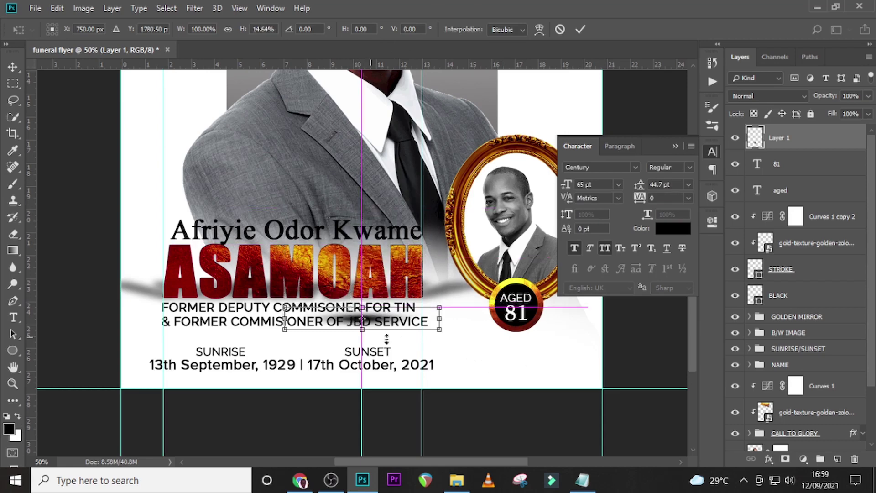
{"action": "left_click_drag", "start_coordinate": [438, 329], "coordinate": [413, 316]}
{"action": "key", "text": "Return"}
{"action": "key", "text": "v"}
{"action": "left_click_drag", "start_coordinate": [362, 325], "coordinate": [542, 336]}
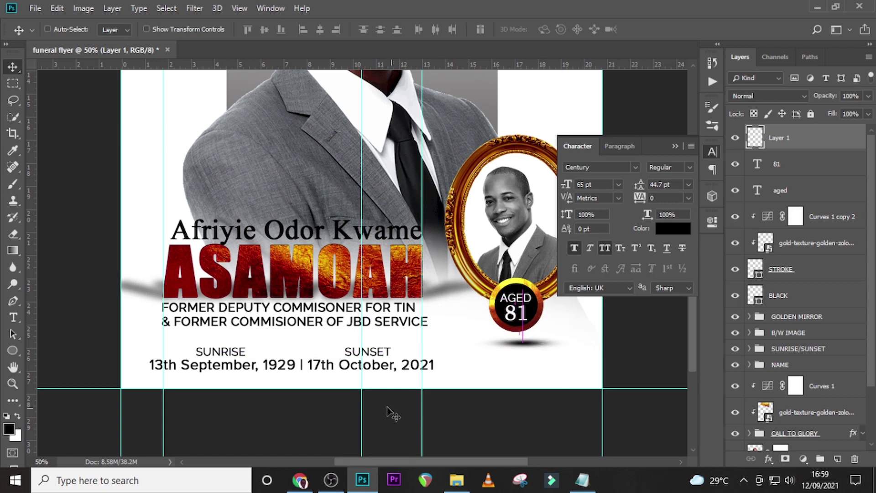
{"action": "key", "text": "Up"}
{"action": "key", "text": "Up"}
{"action": "key", "text": "Up"}
{"action": "key", "text": "Up"}
{"action": "key", "text": "Up"}
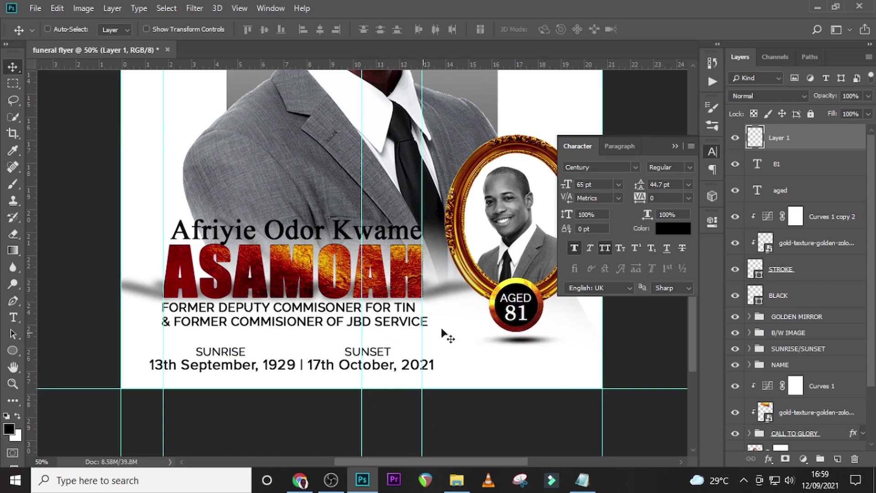
Set the shadow layer's opacity to 50% and fit the flyer in view.
{"action": "left_click_drag", "start_coordinate": [863, 95], "coordinate": [835, 98]}
{"action": "type", "text": "50"}
{"action": "key", "text": "Return"}
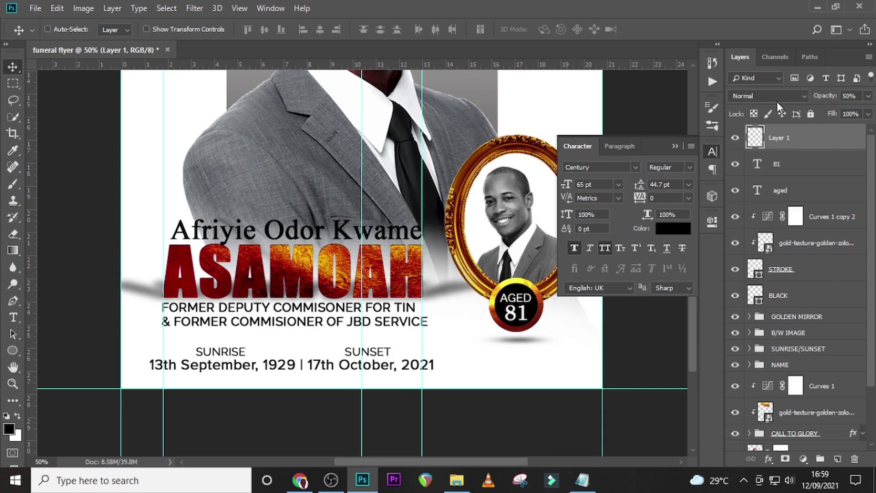
{"action": "key", "text": "ctrl+0"}
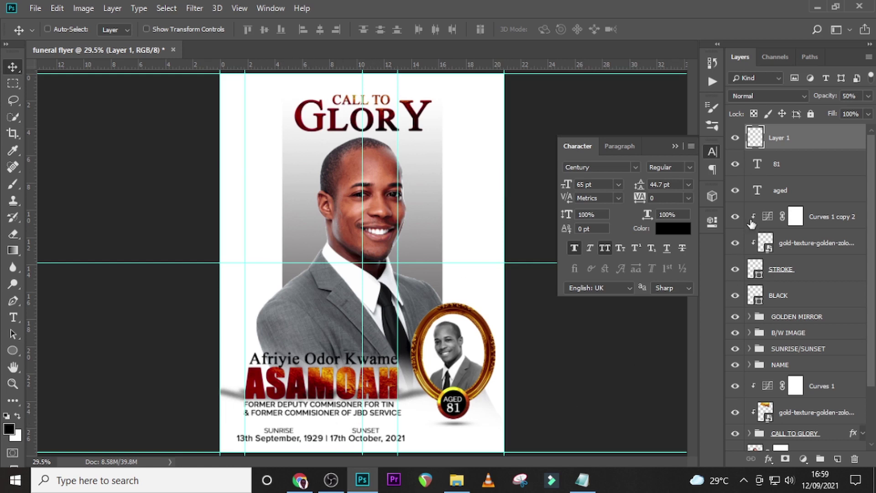
Group the badge layers from Layer 1 to STROKE and name the group AGED 81.
{"action": "left_click", "coordinate": [782, 271], "text": "shift"}
{"action": "key", "text": "ctrl+g"}
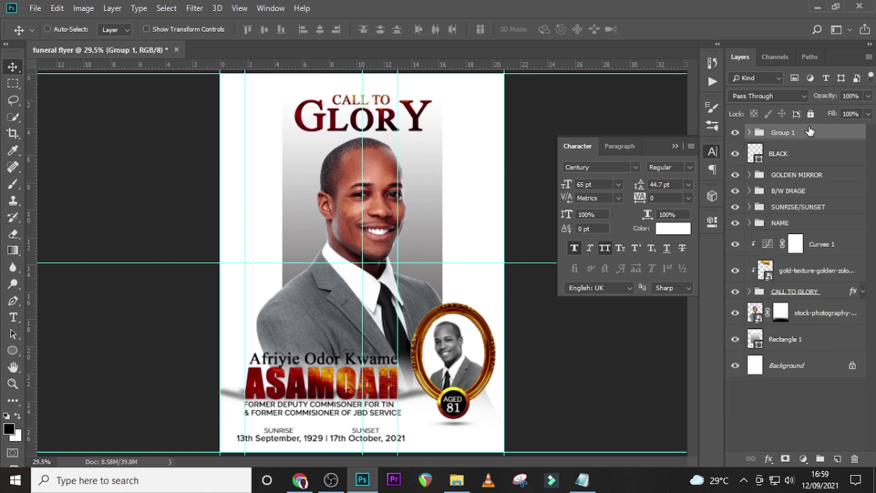
{"action": "double_click", "coordinate": [783, 133]}
{"action": "type", "text": "AGED 81"}
{"action": "key", "text": "Return"}
{"action": "left_click", "coordinate": [737, 134]}
{"action": "left_click", "coordinate": [737, 134]}
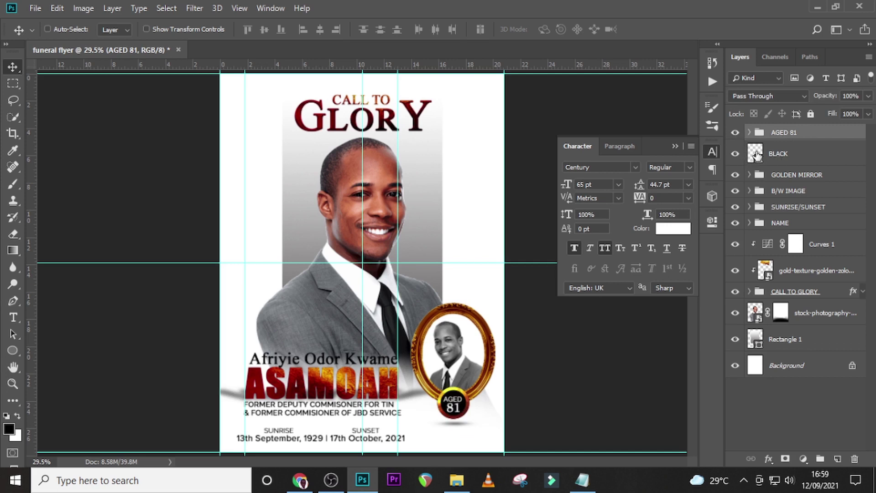
Move the BLACK layer into the AGED 81 group.
{"action": "left_click", "coordinate": [750, 132]}
{"action": "left_click_drag", "start_coordinate": [795, 308], "coordinate": [792, 294]}
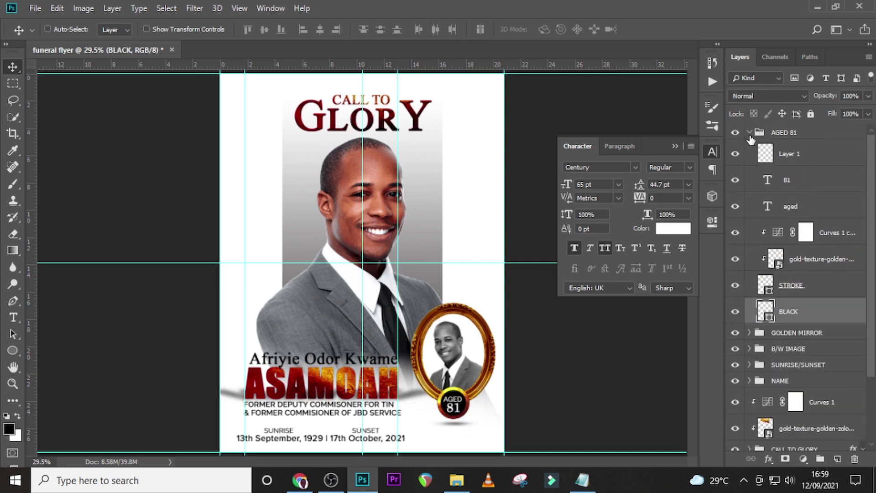
{"action": "left_click", "coordinate": [750, 133]}
{"action": "left_click", "coordinate": [736, 133]}
{"action": "left_click", "coordinate": [736, 134]}
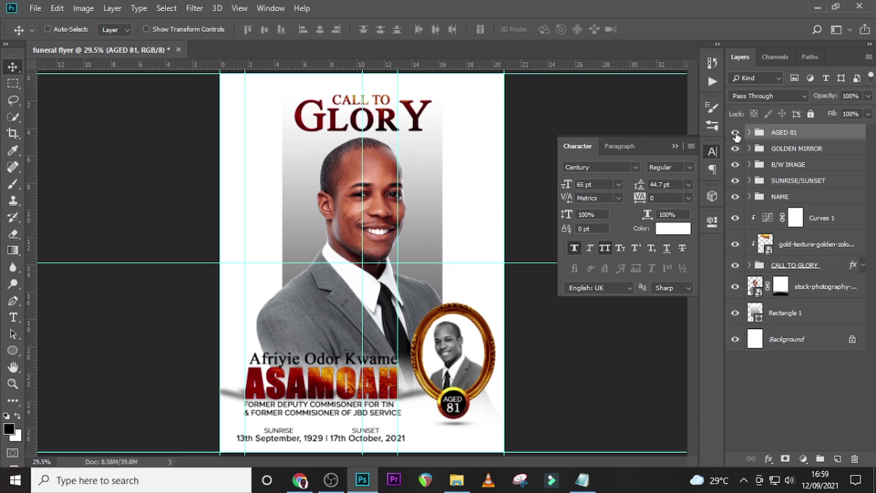
Nudge the SUNRISE/SUNSET date group upward with the arrow keys.
{"action": "left_click", "coordinate": [736, 181]}
{"action": "left_click", "coordinate": [736, 181]}
{"action": "left_click", "coordinate": [788, 181]}
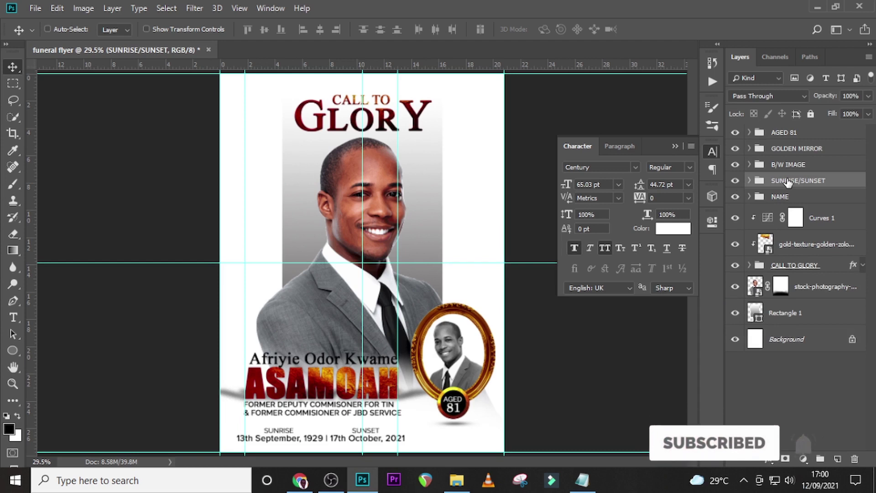
{"action": "key", "text": "shift+Up"}
{"action": "key", "text": "shift+Up"}
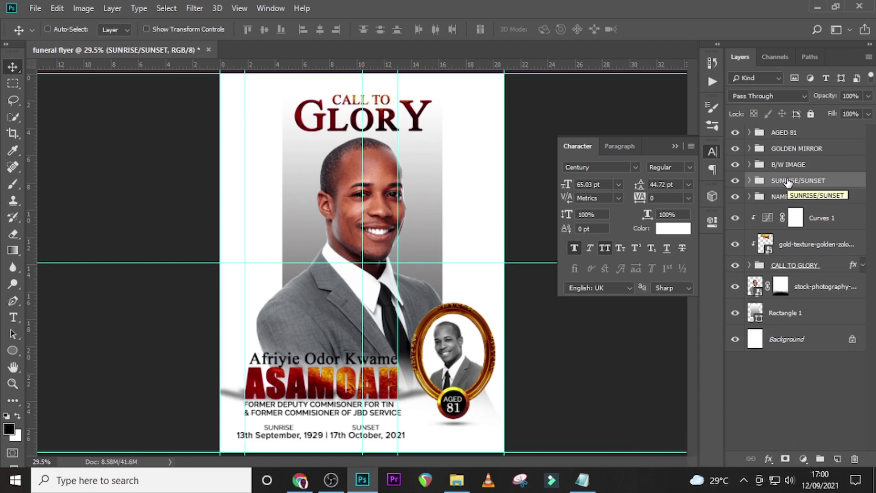
{"action": "key", "text": "shift+Up"}
{"action": "key", "text": "Up"}
{"action": "key", "text": "Up"}
{"action": "key", "text": "Up"}
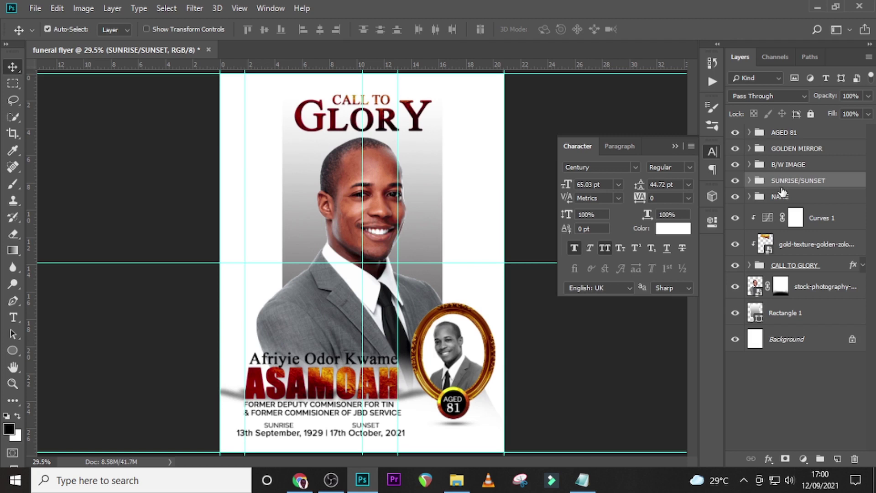
Nudge the NAME and SUNRISE/SUNSET groups down together.
{"action": "left_click", "coordinate": [773, 199]}
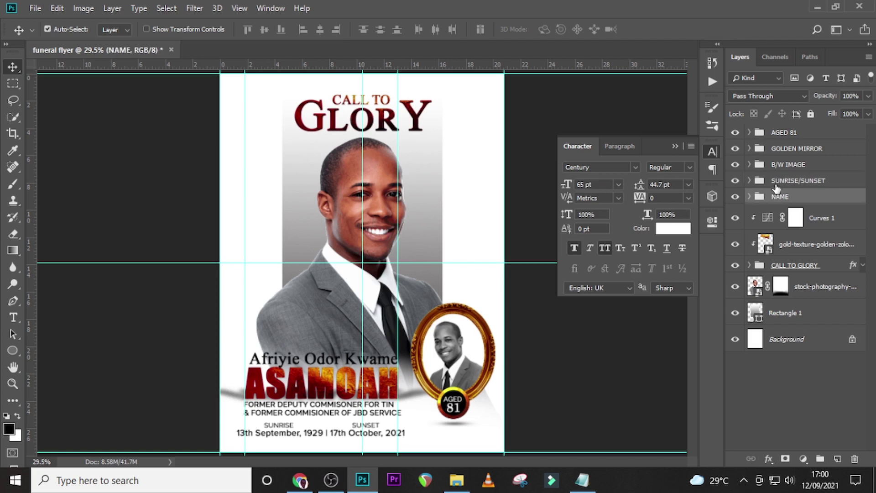
{"action": "left_click", "coordinate": [782, 182], "text": "ctrl"}
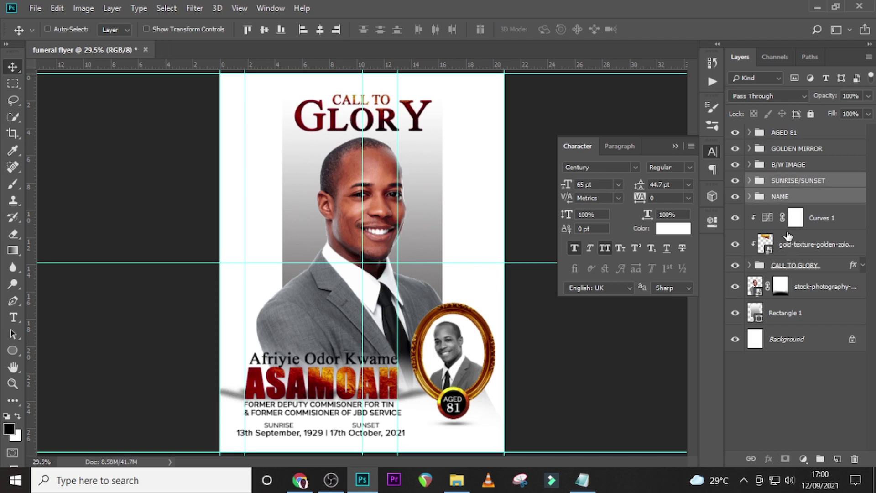
{"action": "key", "text": "shift+Down"}
{"action": "key", "text": "shift+Down"}
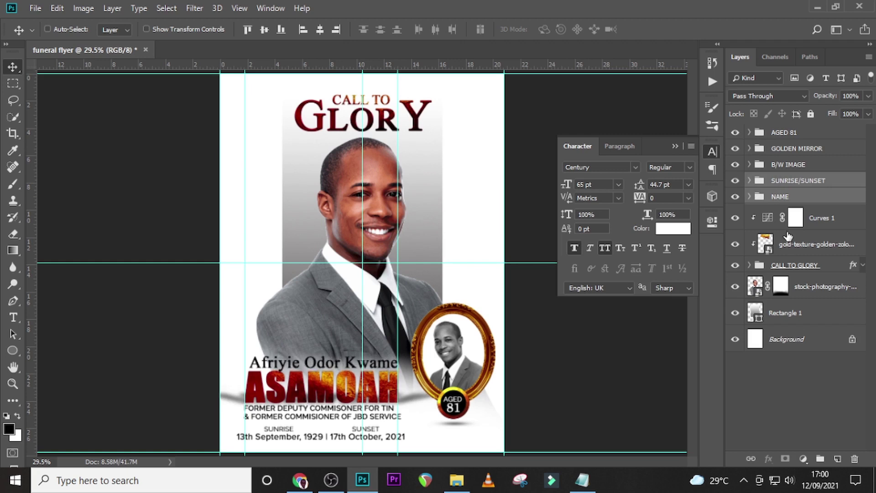
{"action": "key", "text": "shift+Down"}
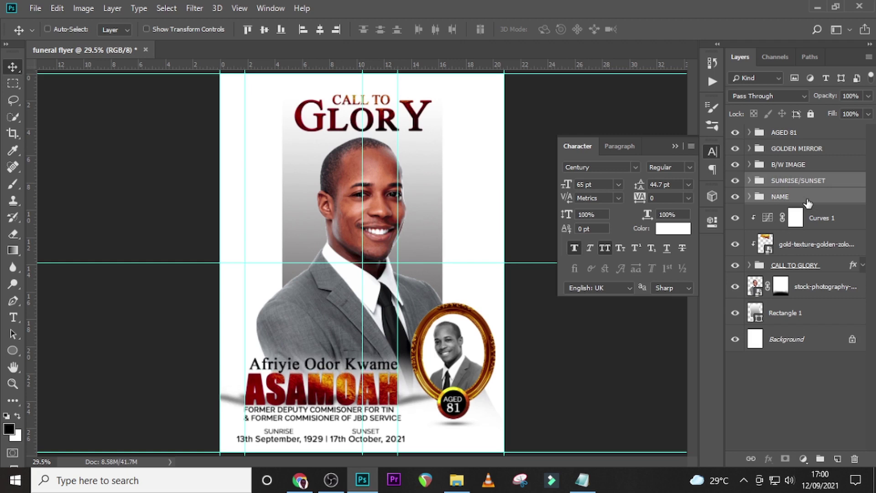
Paint black on the portrait's layer mask to fade the suit's lower edge.
{"action": "left_click", "coordinate": [785, 292]}
{"action": "key", "text": "b"}
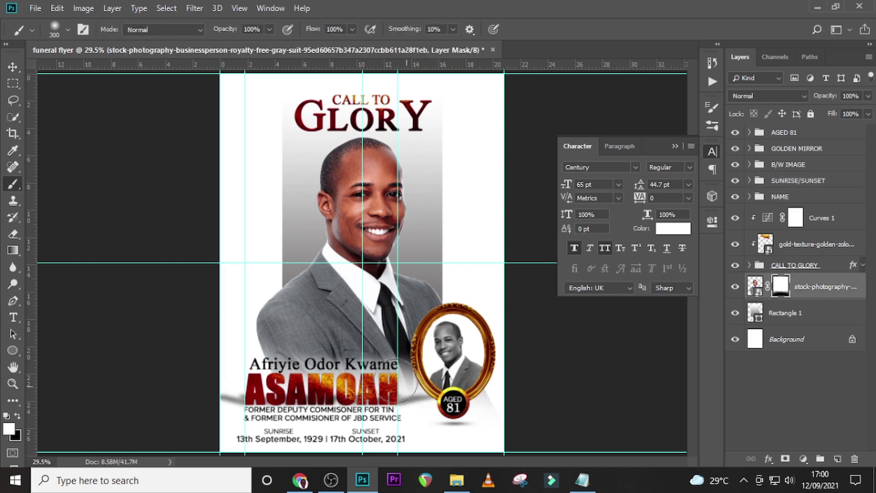
{"action": "key", "text": "bracketright"}
{"action": "key", "text": "bracketright"}
{"action": "key", "text": "bracketright"}
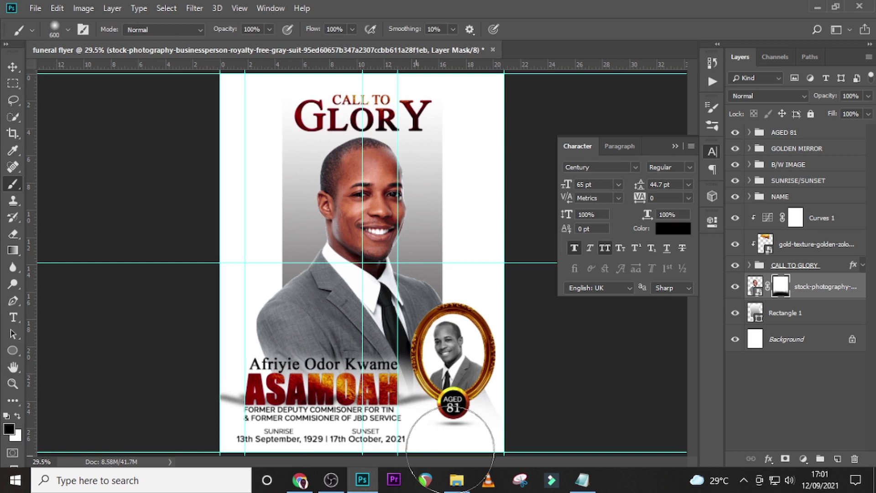
{"action": "mouse_move", "coordinate": [394, 424]}
{"action": "left_mouse_down"}
{"action": "mouse_move", "coordinate": [319, 411]}
{"action": "mouse_move", "coordinate": [264, 417]}
{"action": "mouse_move", "coordinate": [389, 419]}
{"action": "left_mouse_up"}
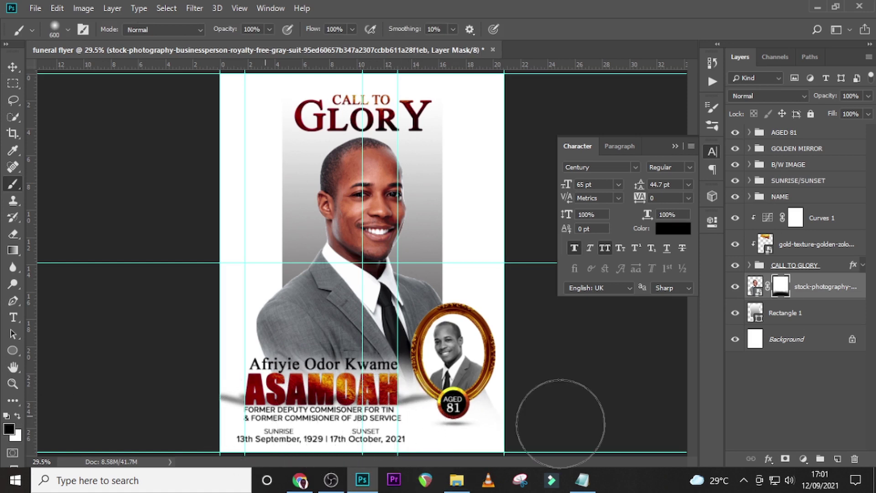
{"action": "left_click", "coordinate": [779, 289]}
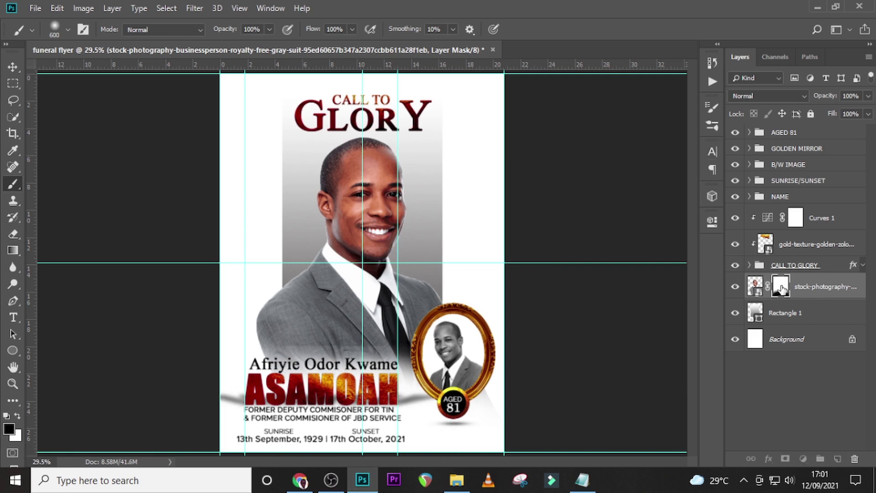
{"action": "key", "text": "bracketleft"}
{"action": "key", "text": "bracketleft"}
{"action": "mouse_move", "coordinate": [393, 376]}
{"action": "left_mouse_down"}
{"action": "mouse_move", "coordinate": [255, 386]}
{"action": "mouse_move", "coordinate": [286, 386]}
{"action": "mouse_move", "coordinate": [229, 406]}
{"action": "left_mouse_up"}
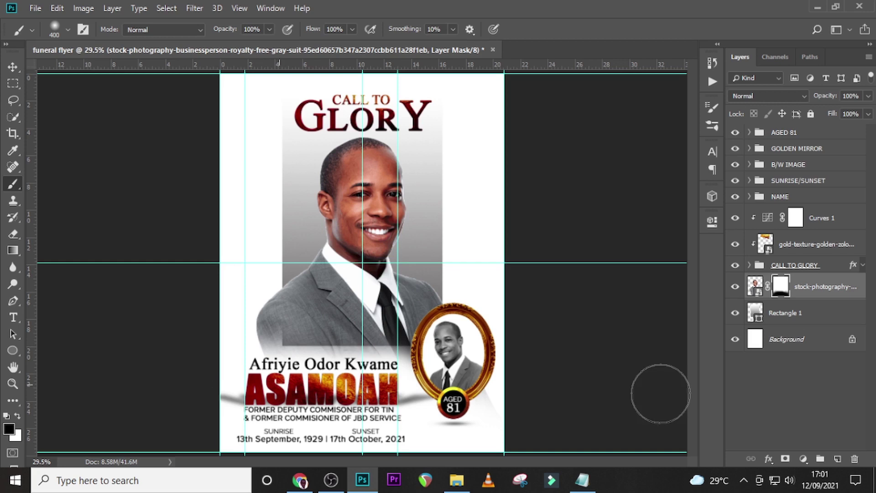
Paint white on the mask to restore parts of the suit's lower edge.
{"action": "key", "text": "x"}
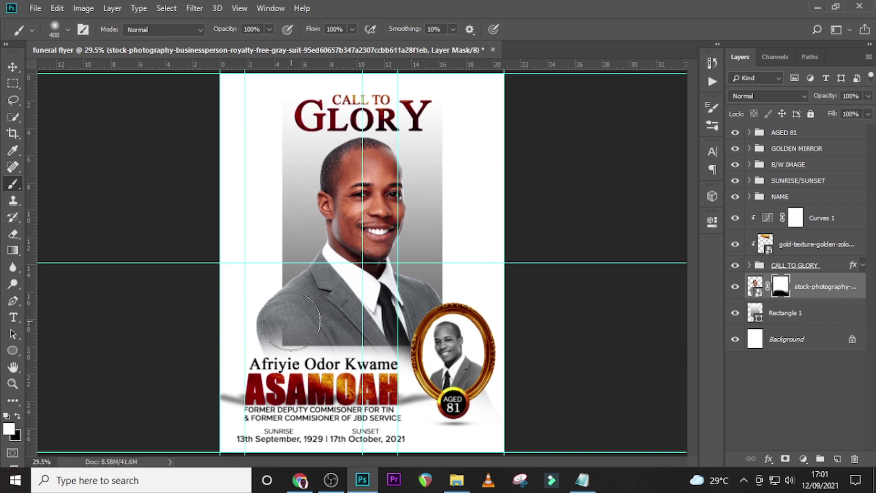
{"action": "mouse_move", "coordinate": [282, 334]}
{"action": "left_mouse_down"}
{"action": "mouse_move", "coordinate": [288, 343]}
{"action": "mouse_move", "coordinate": [381, 327]}
{"action": "mouse_move", "coordinate": [370, 332]}
{"action": "mouse_move", "coordinate": [387, 337]}
{"action": "mouse_move", "coordinate": [355, 335]}
{"action": "left_mouse_up"}
{"action": "left_click_drag", "start_coordinate": [432, 328], "coordinate": [366, 327]}
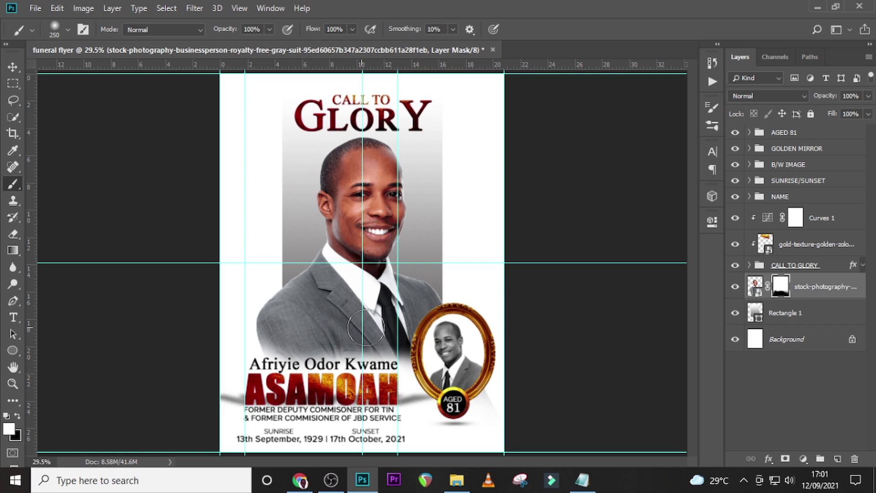